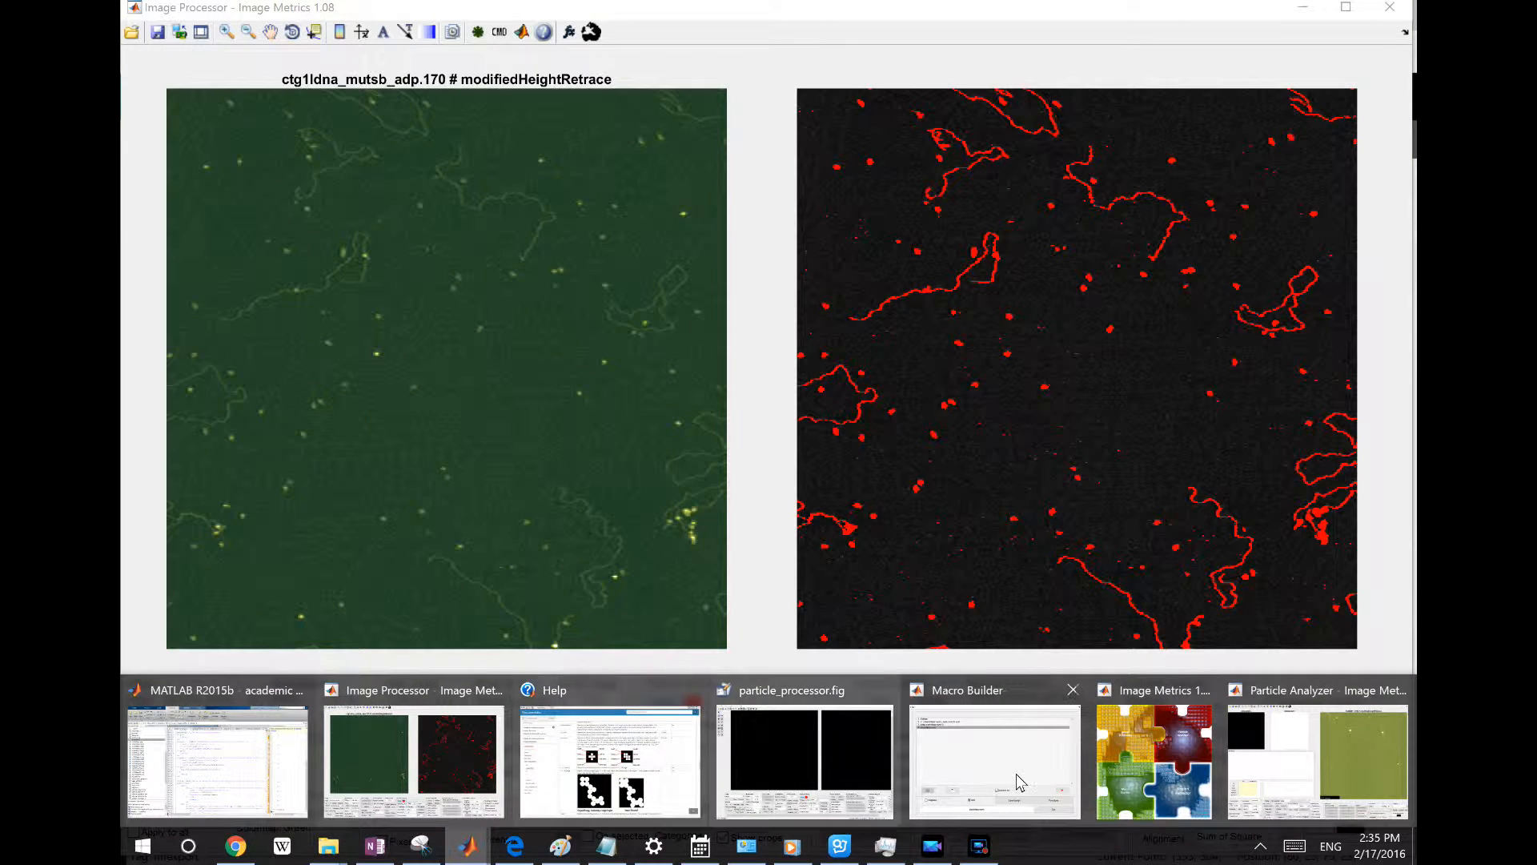
Open the Region Inspector module from the Image Metrics launcher
click(1147, 770)
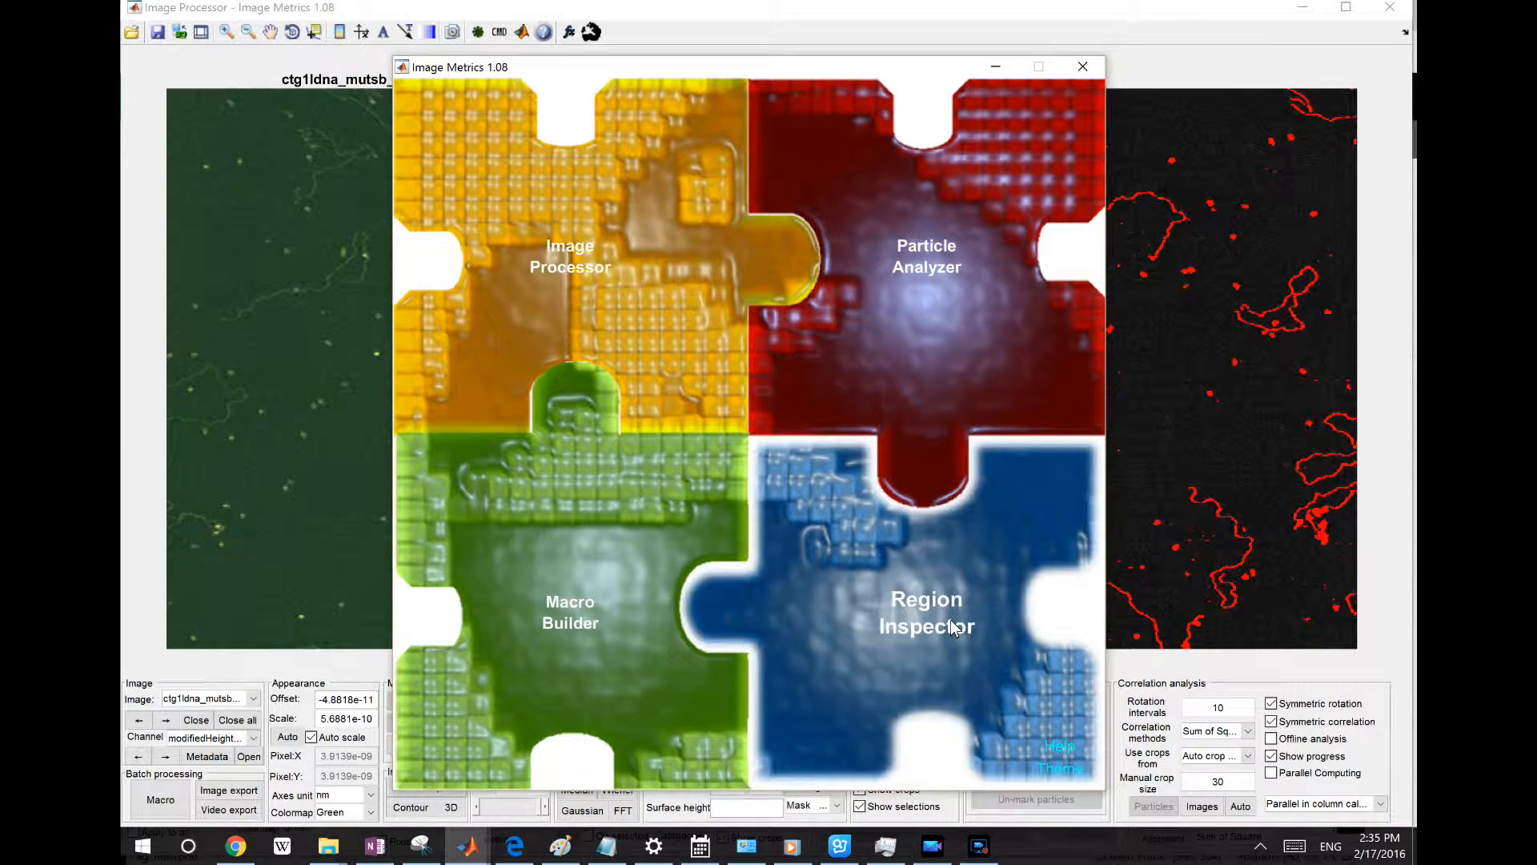
click(895, 565)
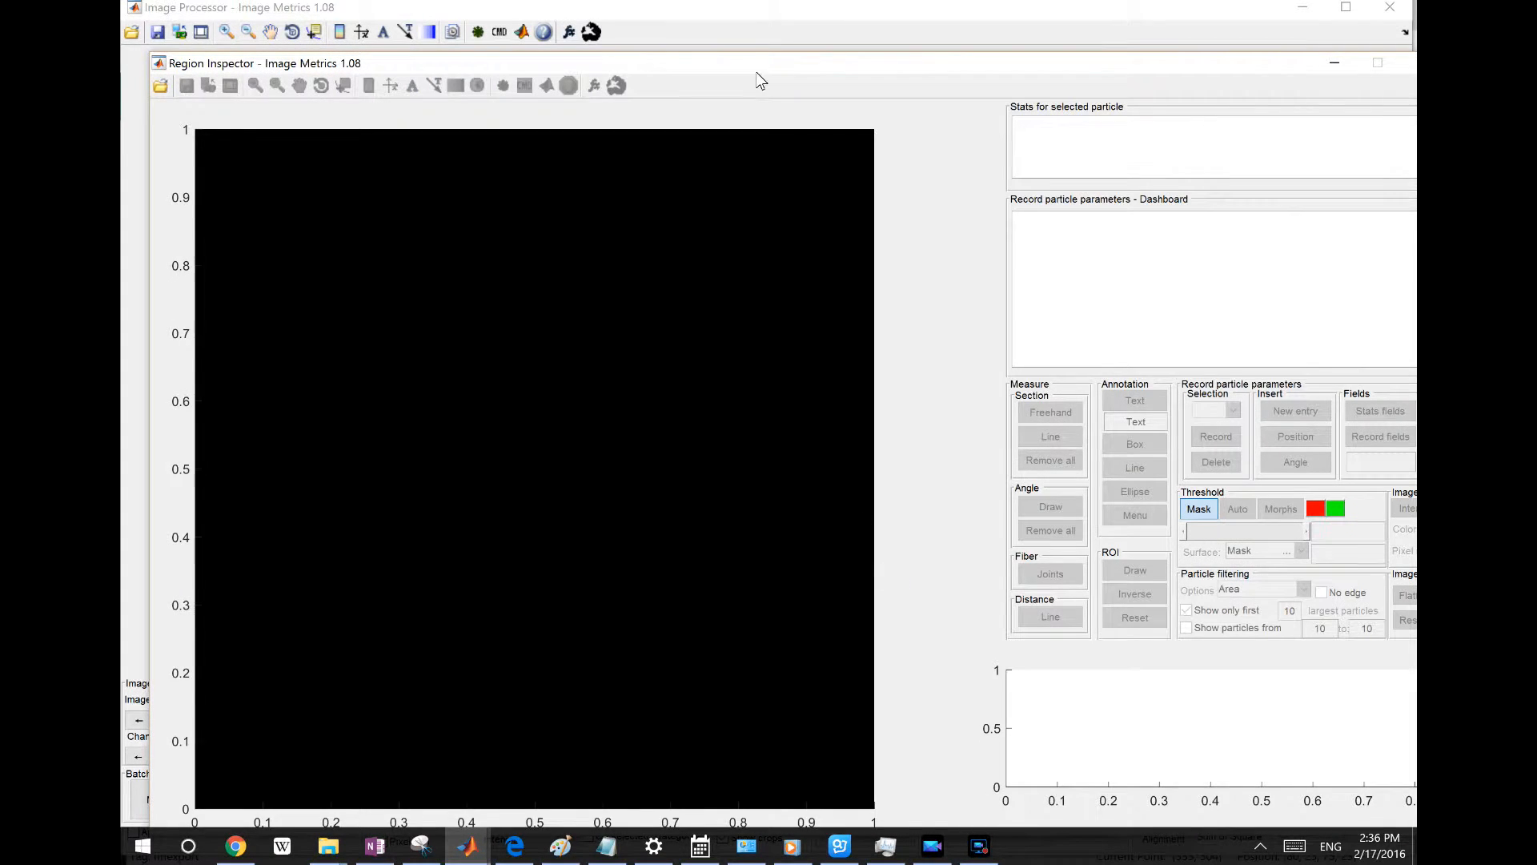
drag(750, 55, 733, 24)
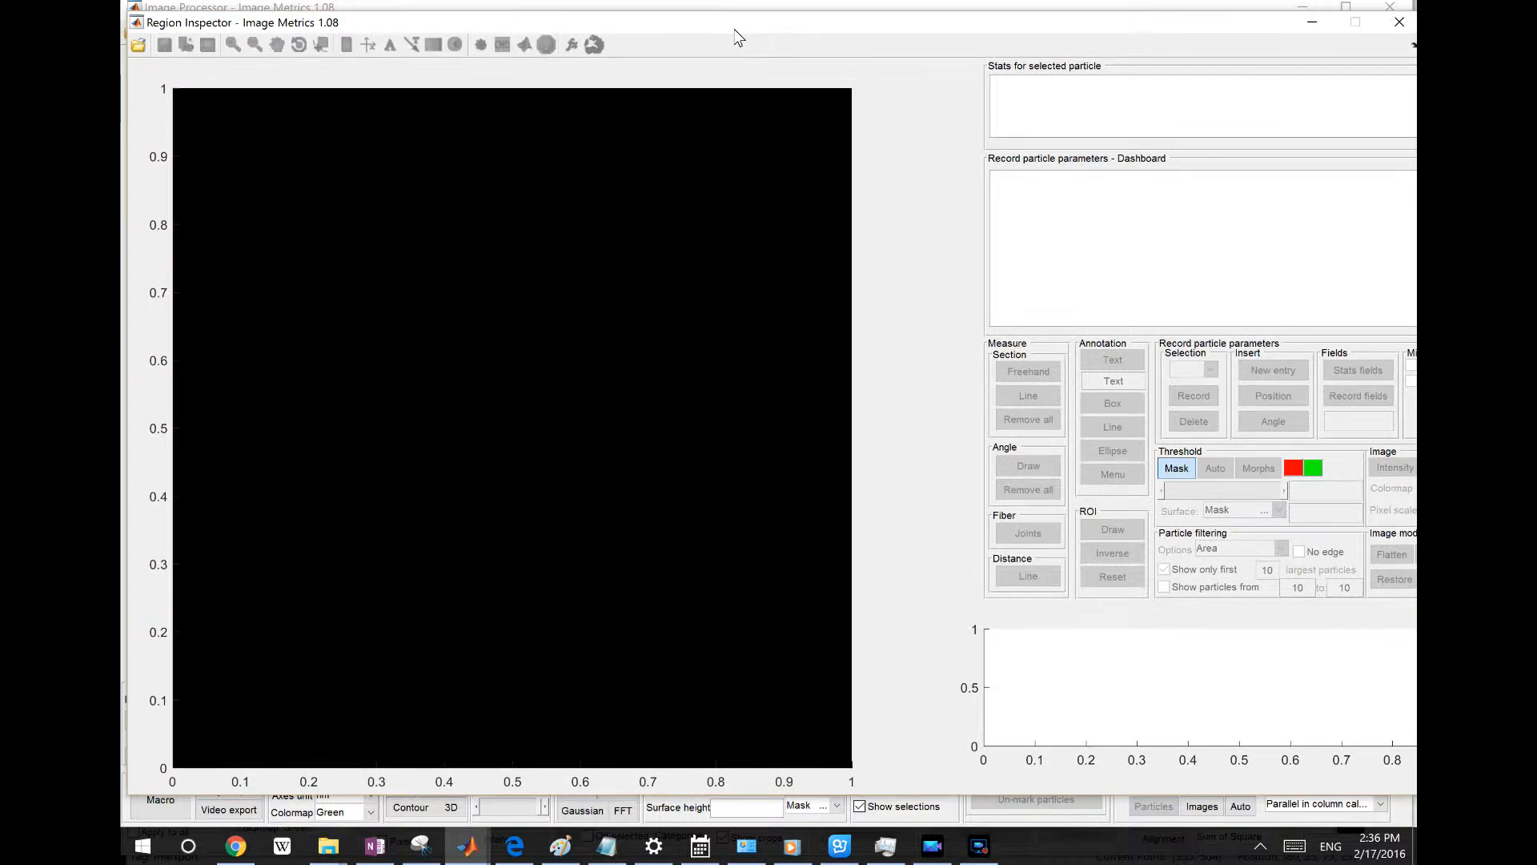
click(138, 47)
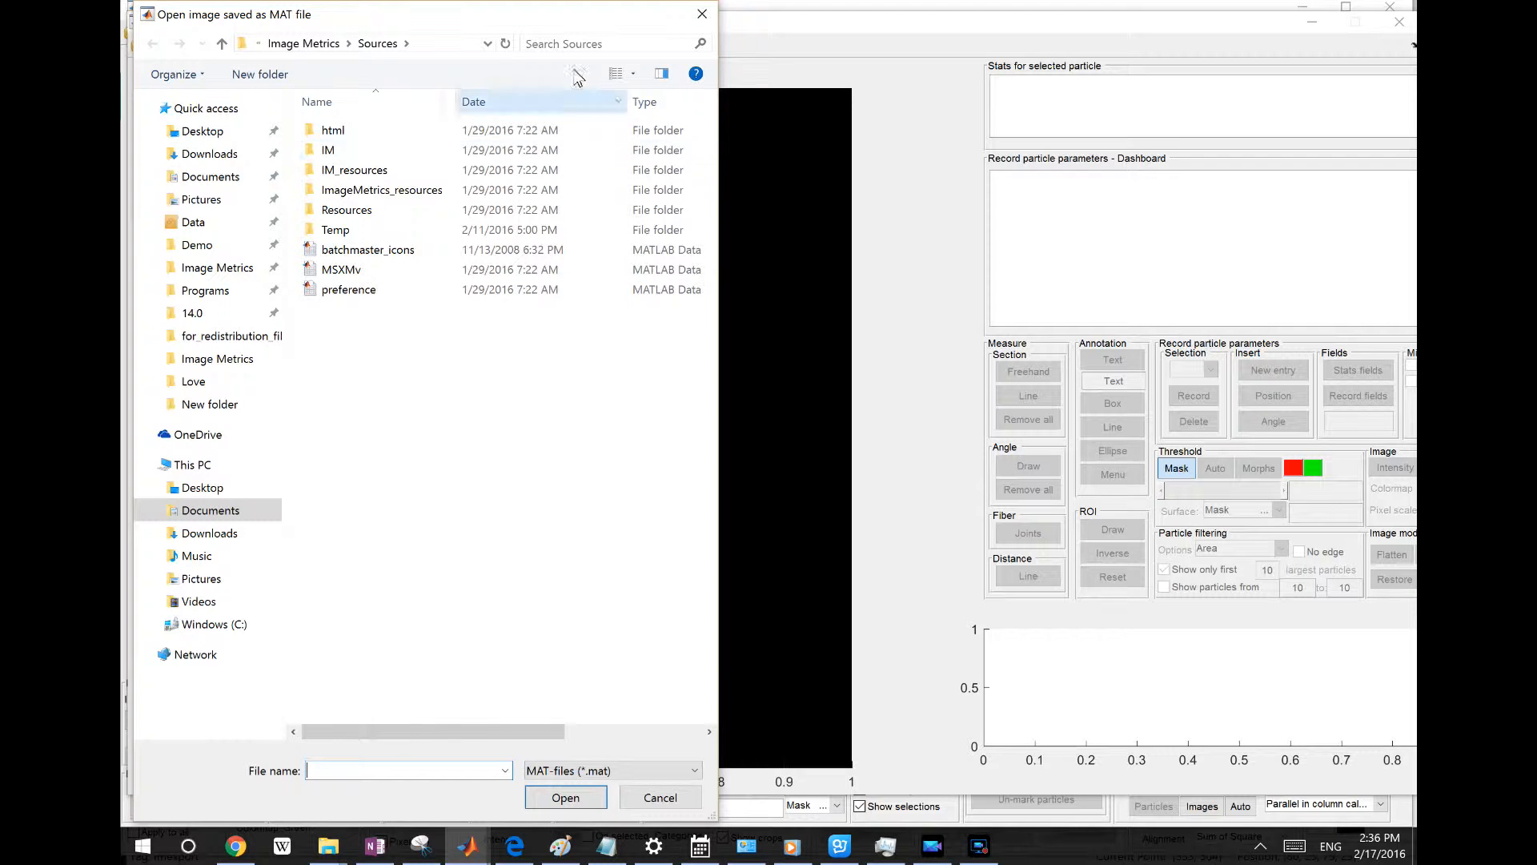
drag(565, 27, 669, 27)
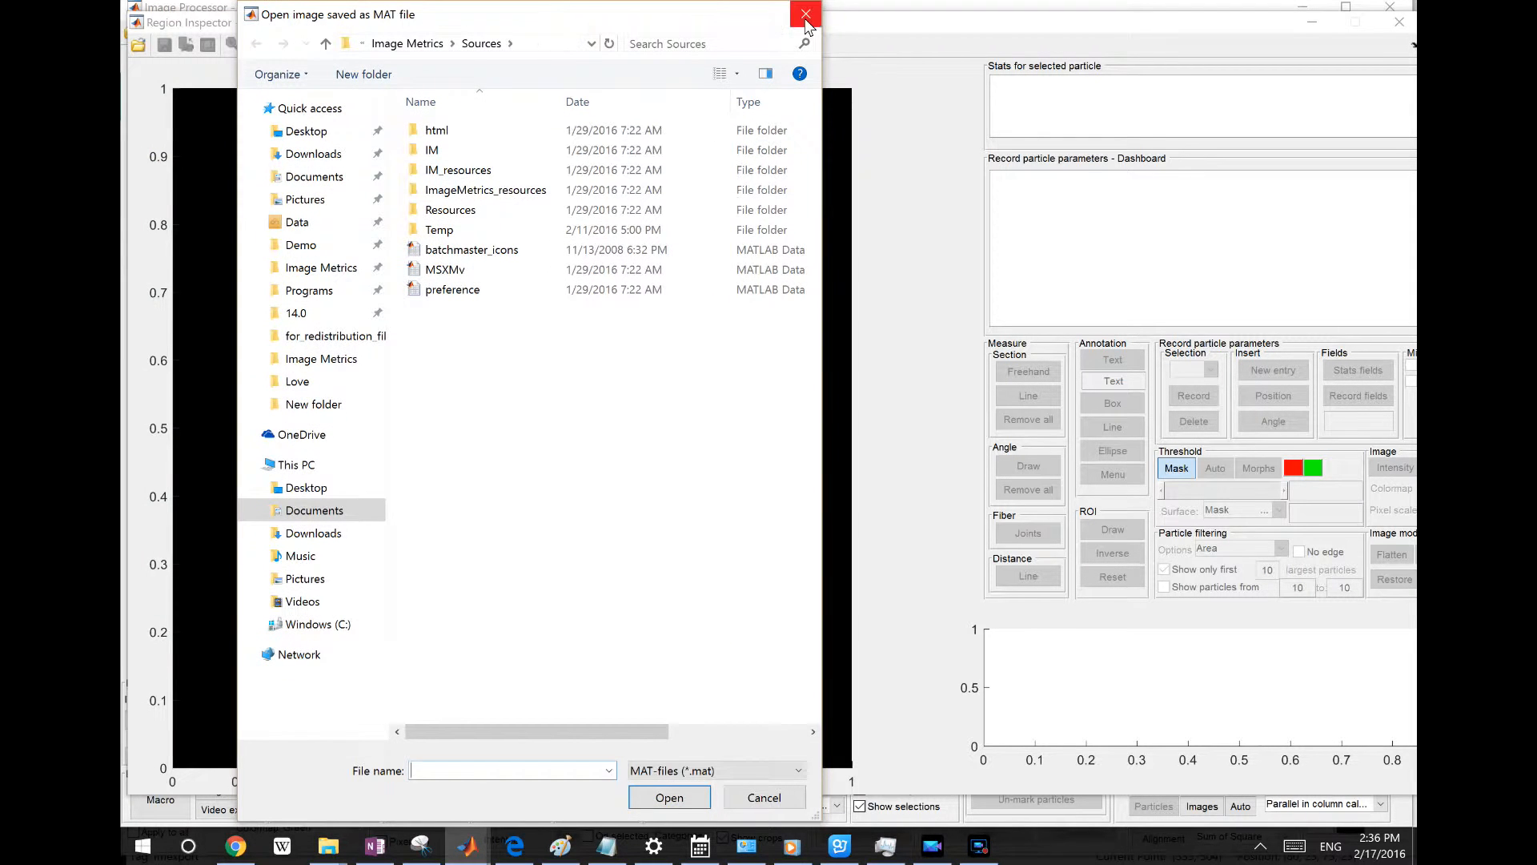
click(806, 14)
Close the empty Region Inspector window and minimize the Image Metrics launcher
drag(840, 39, 809, 28)
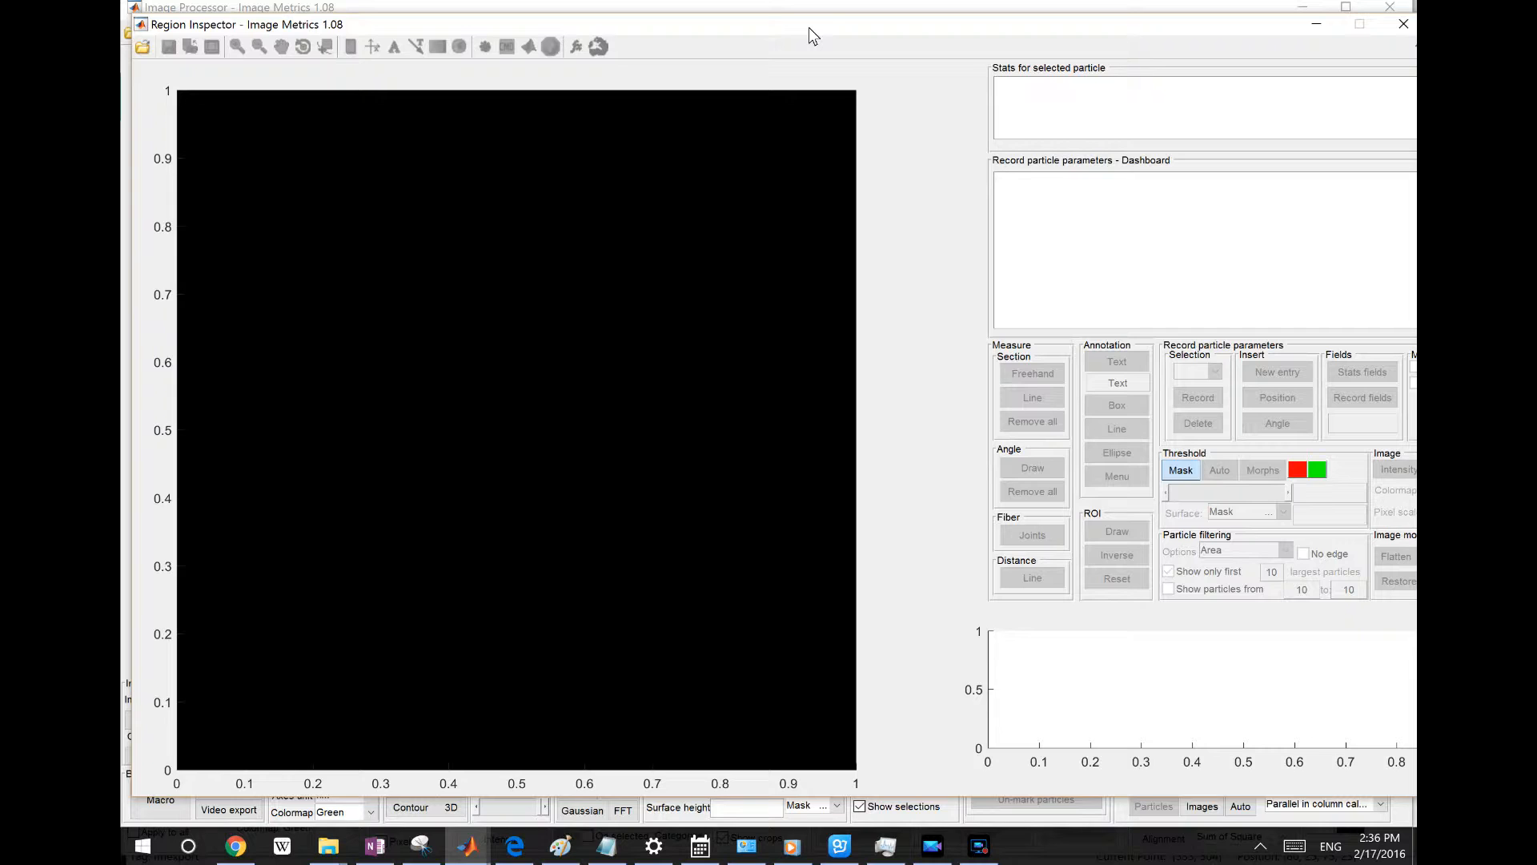
mouse_move(809, 28)
mouse_down()
mouse_move(831, 32)
mouse_move(793, 33)
mouse_up()
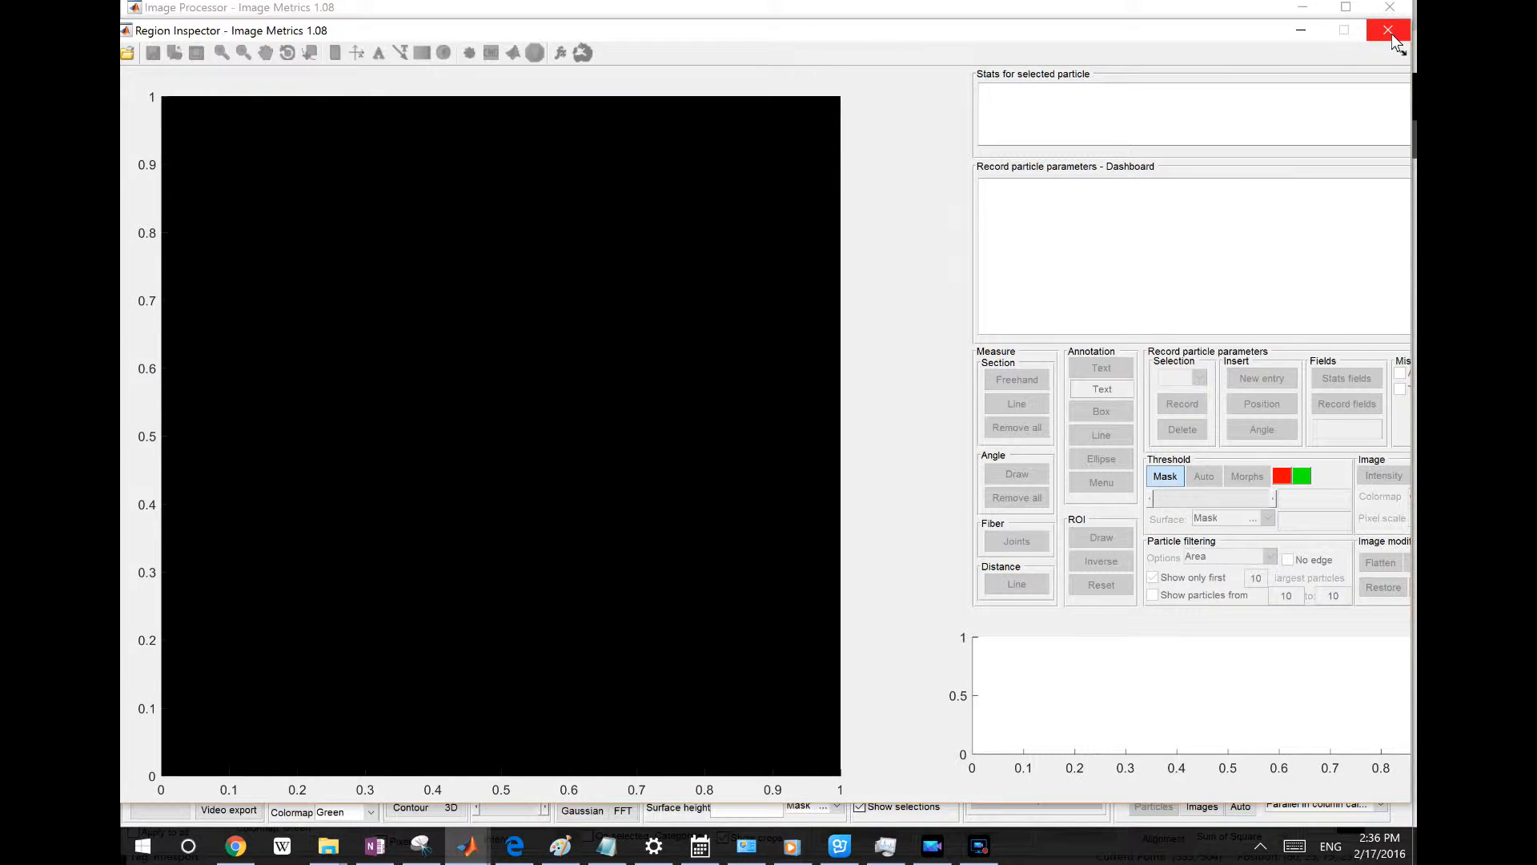
click(1392, 34)
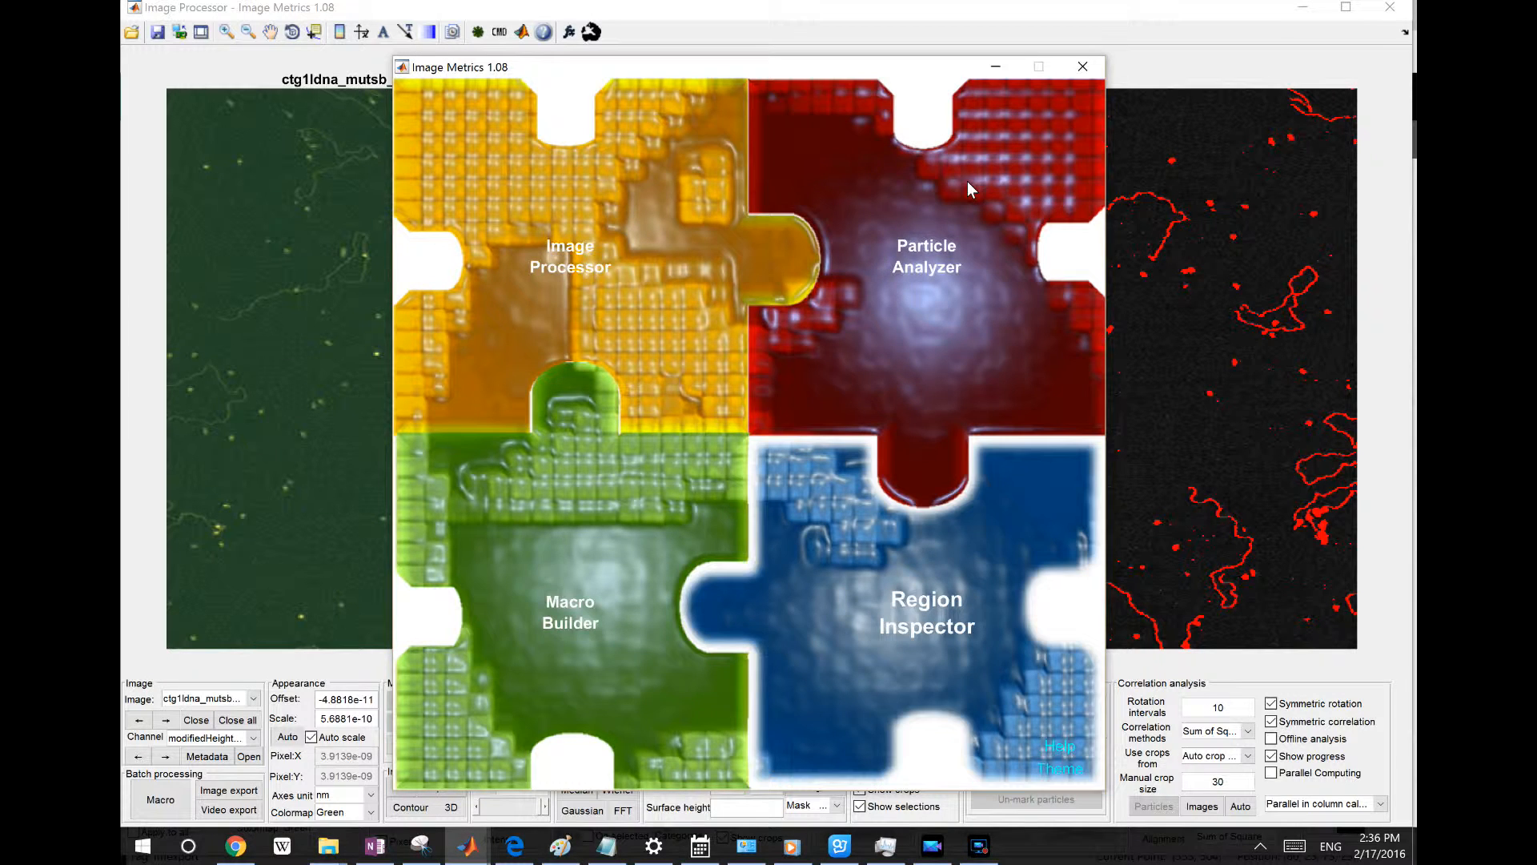
click(993, 65)
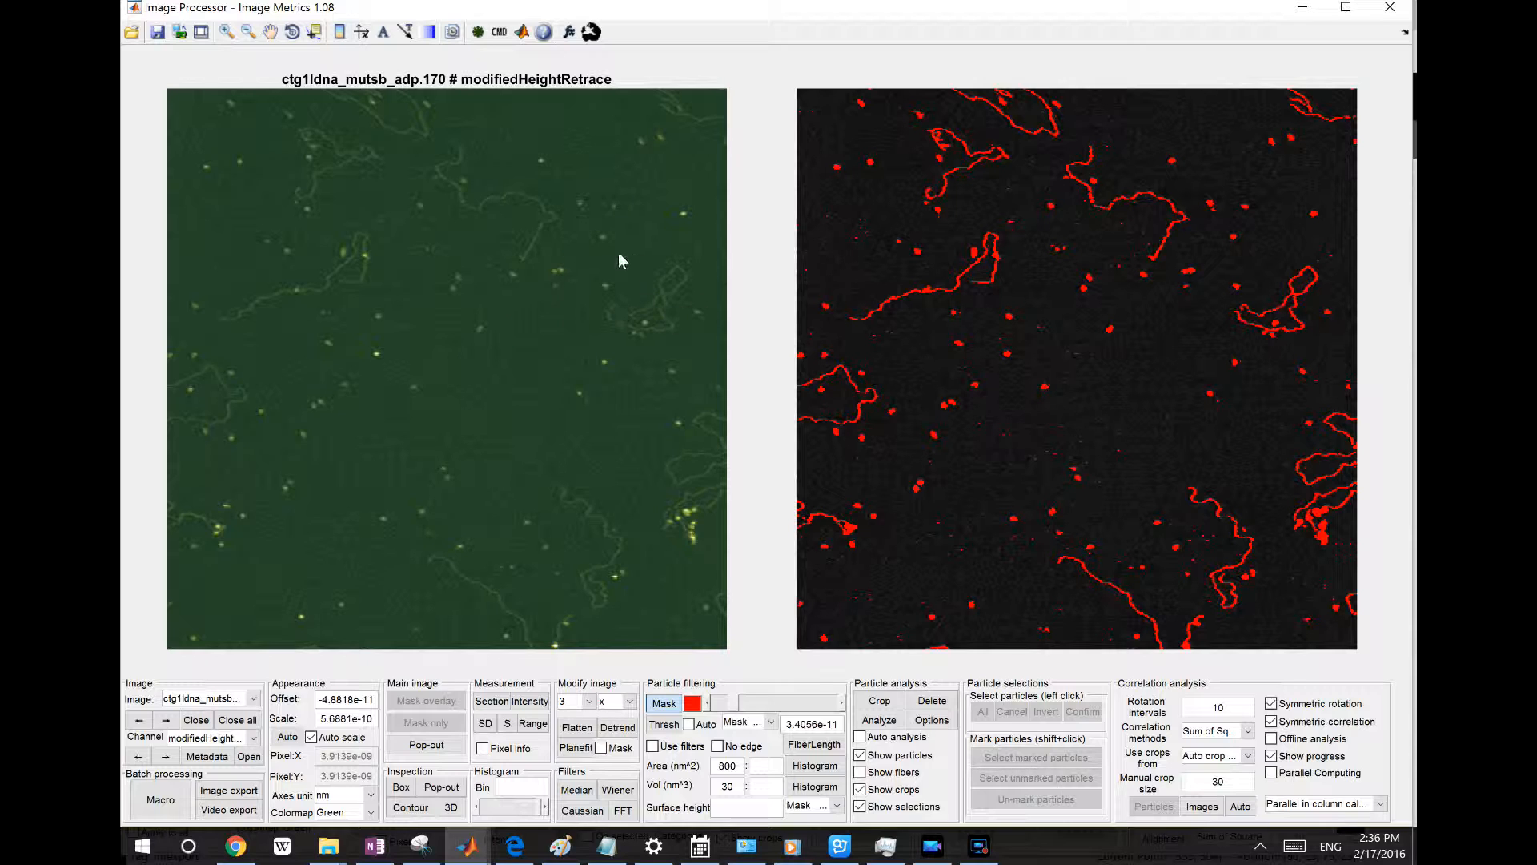
right_click(573, 255)
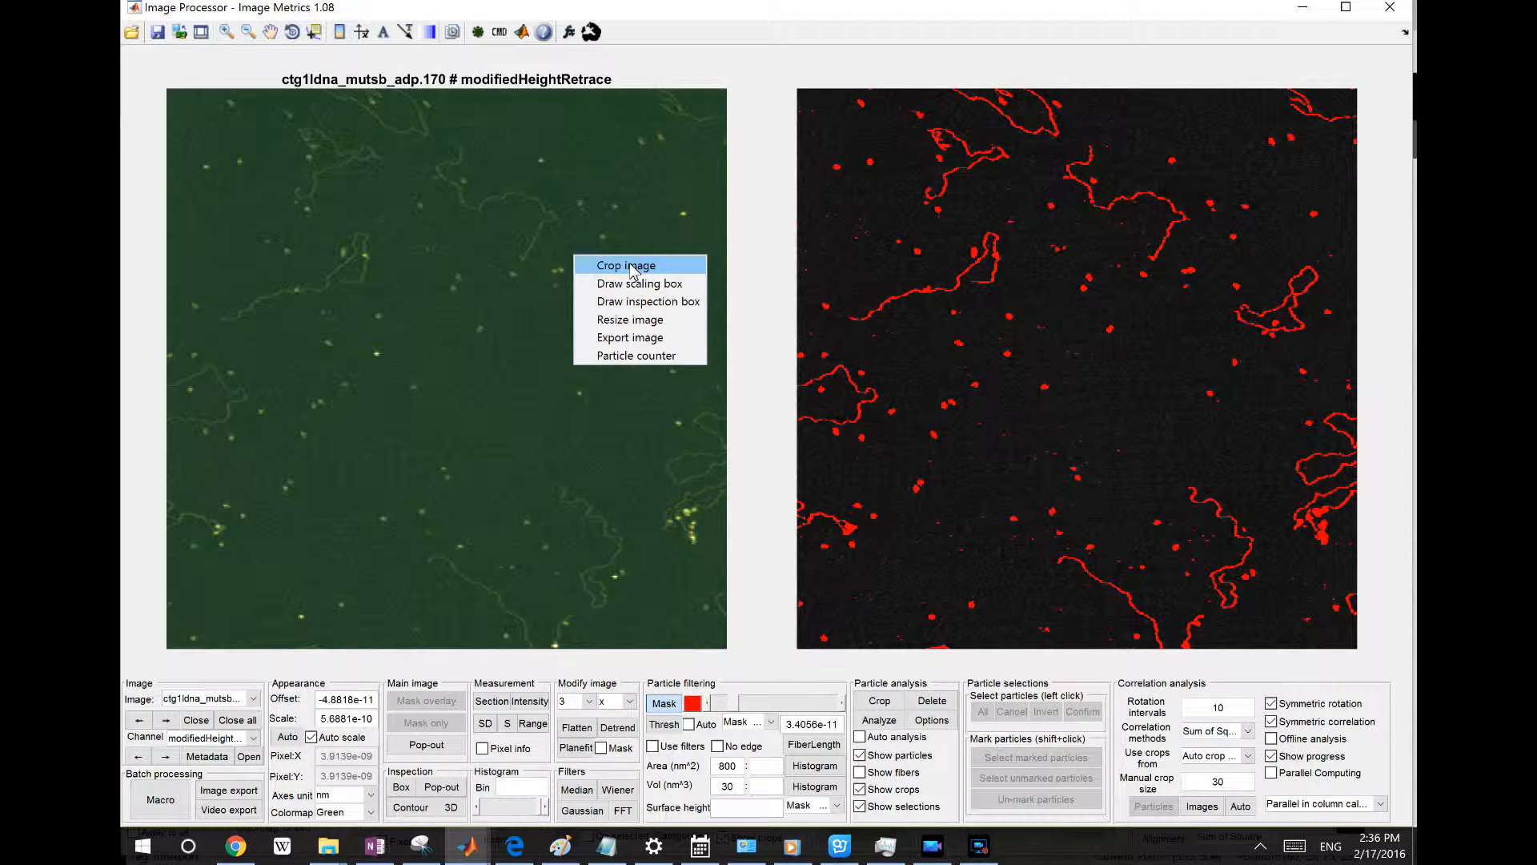
click(600, 266)
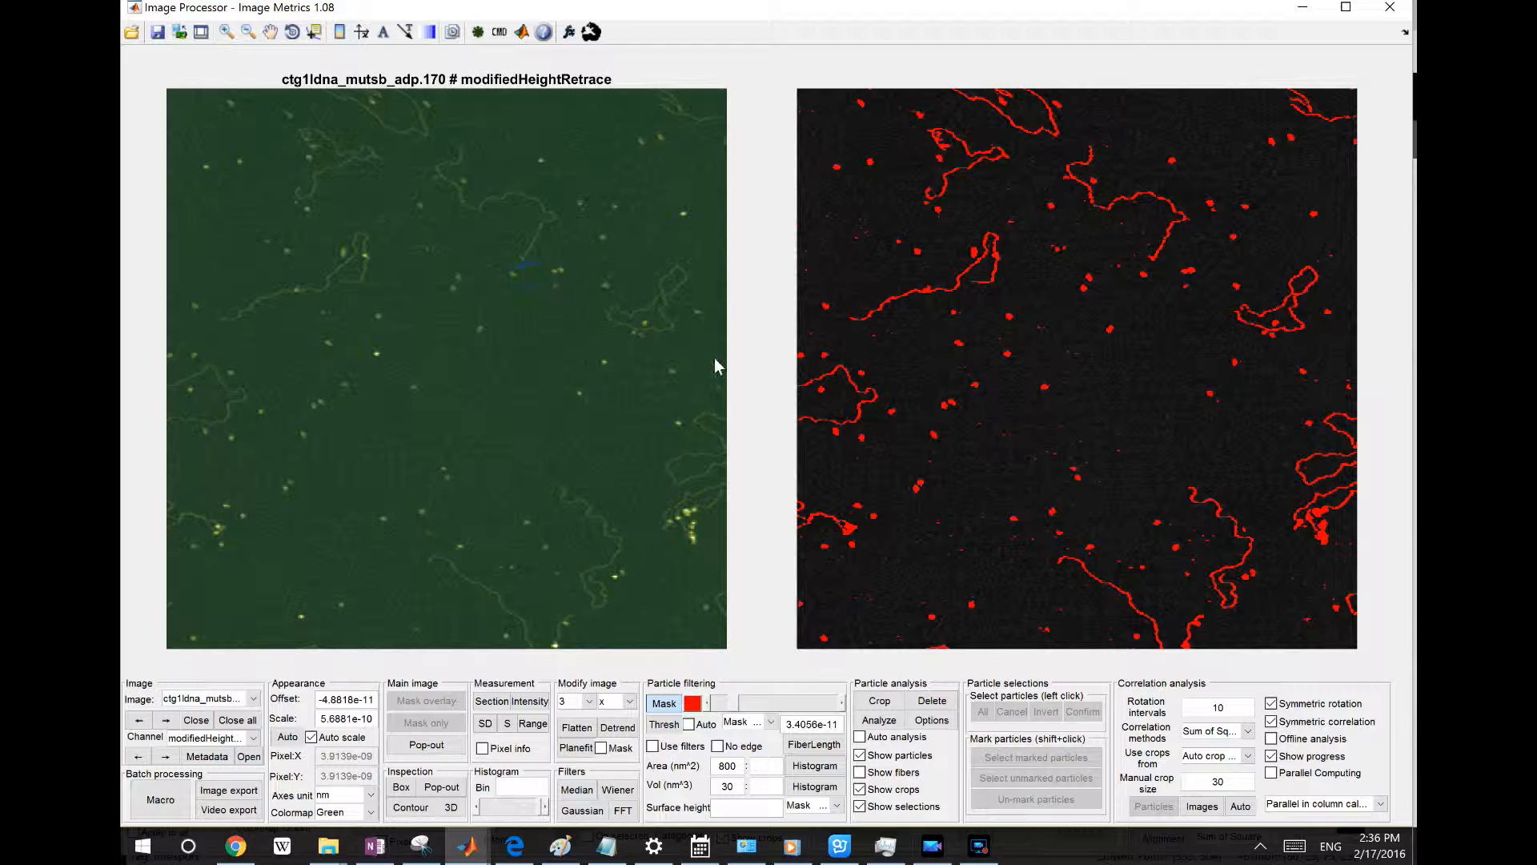
right_click(832, 272)
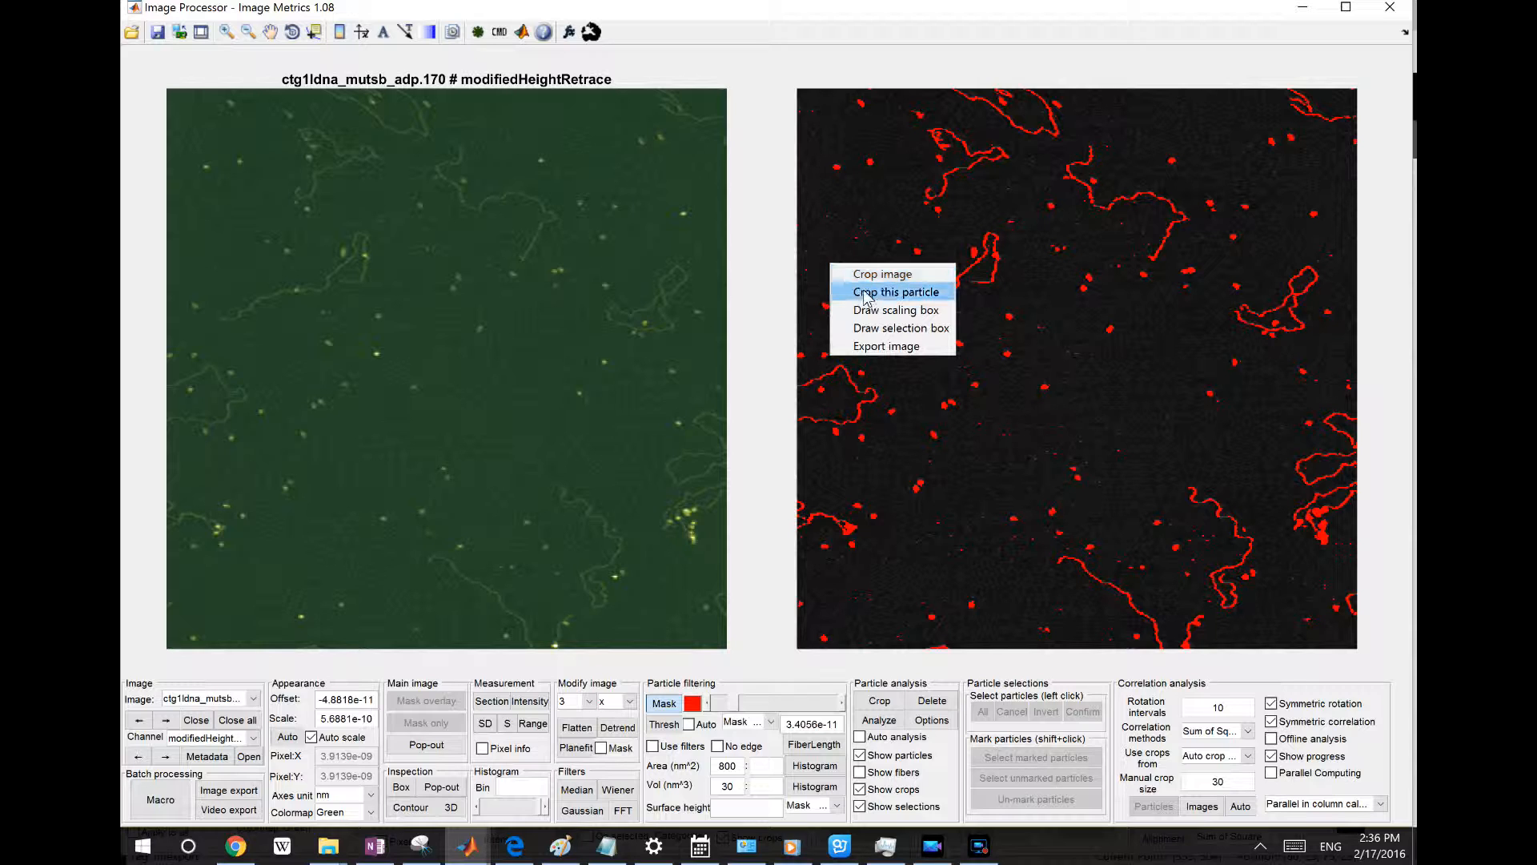
click(1012, 449)
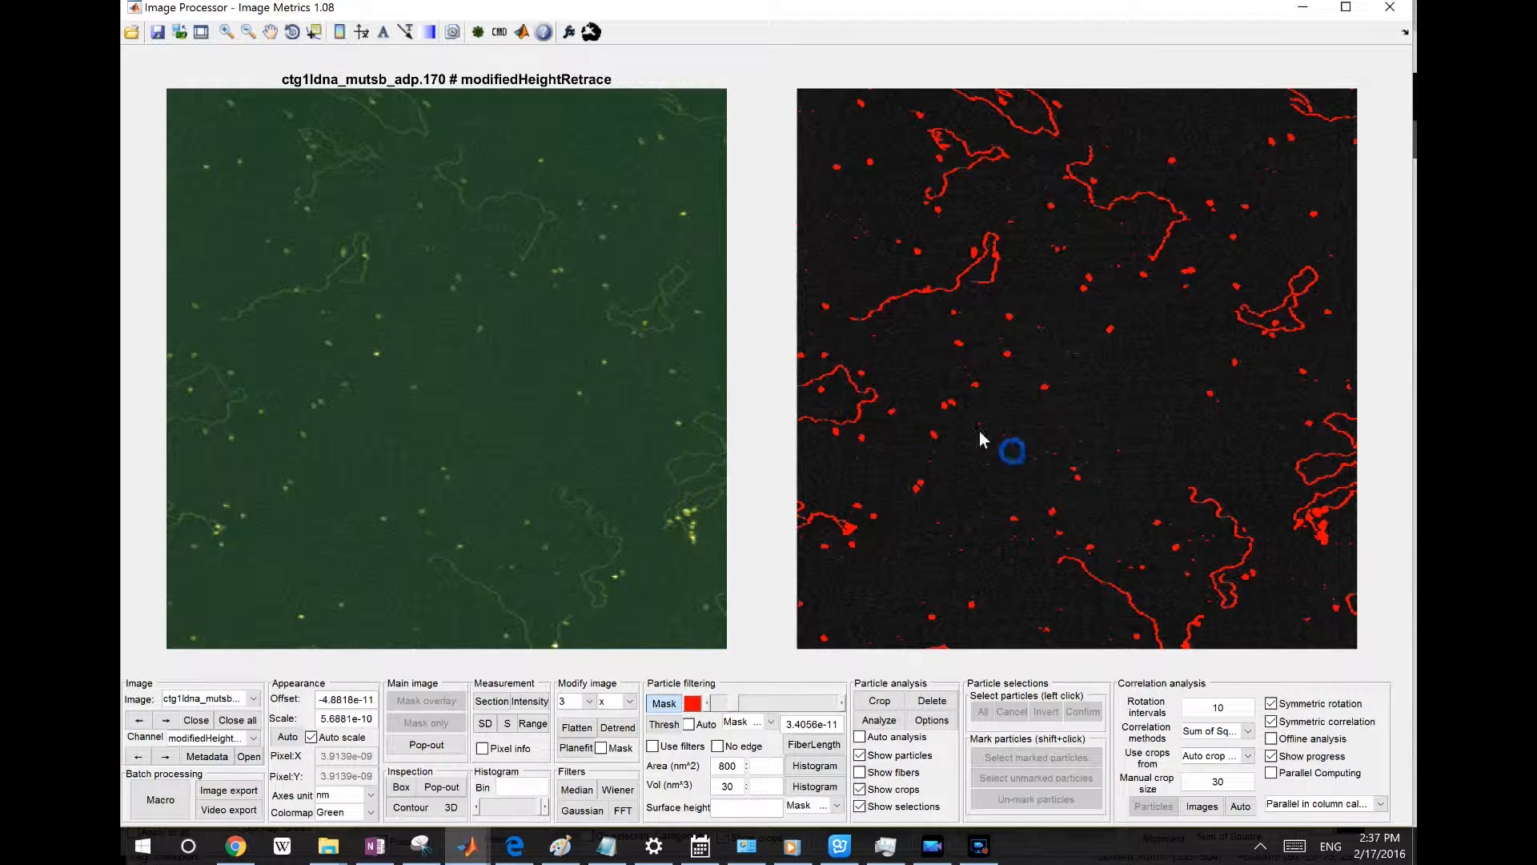
Crop a box around the looped fiber in the upper right of the mask image and open it in Region Inspector
click(885, 702)
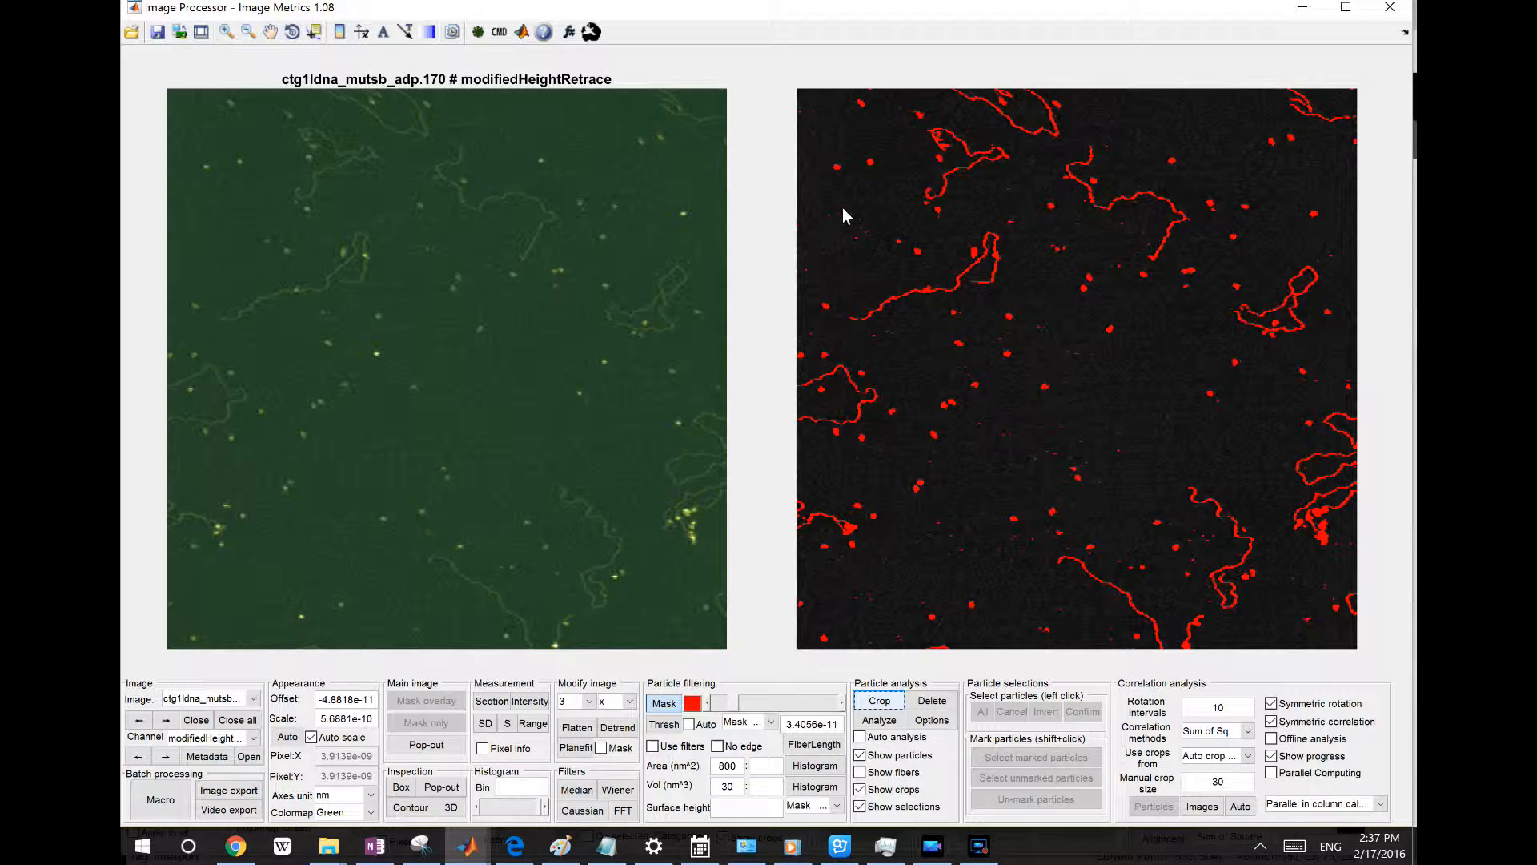
drag(842, 208, 1031, 337)
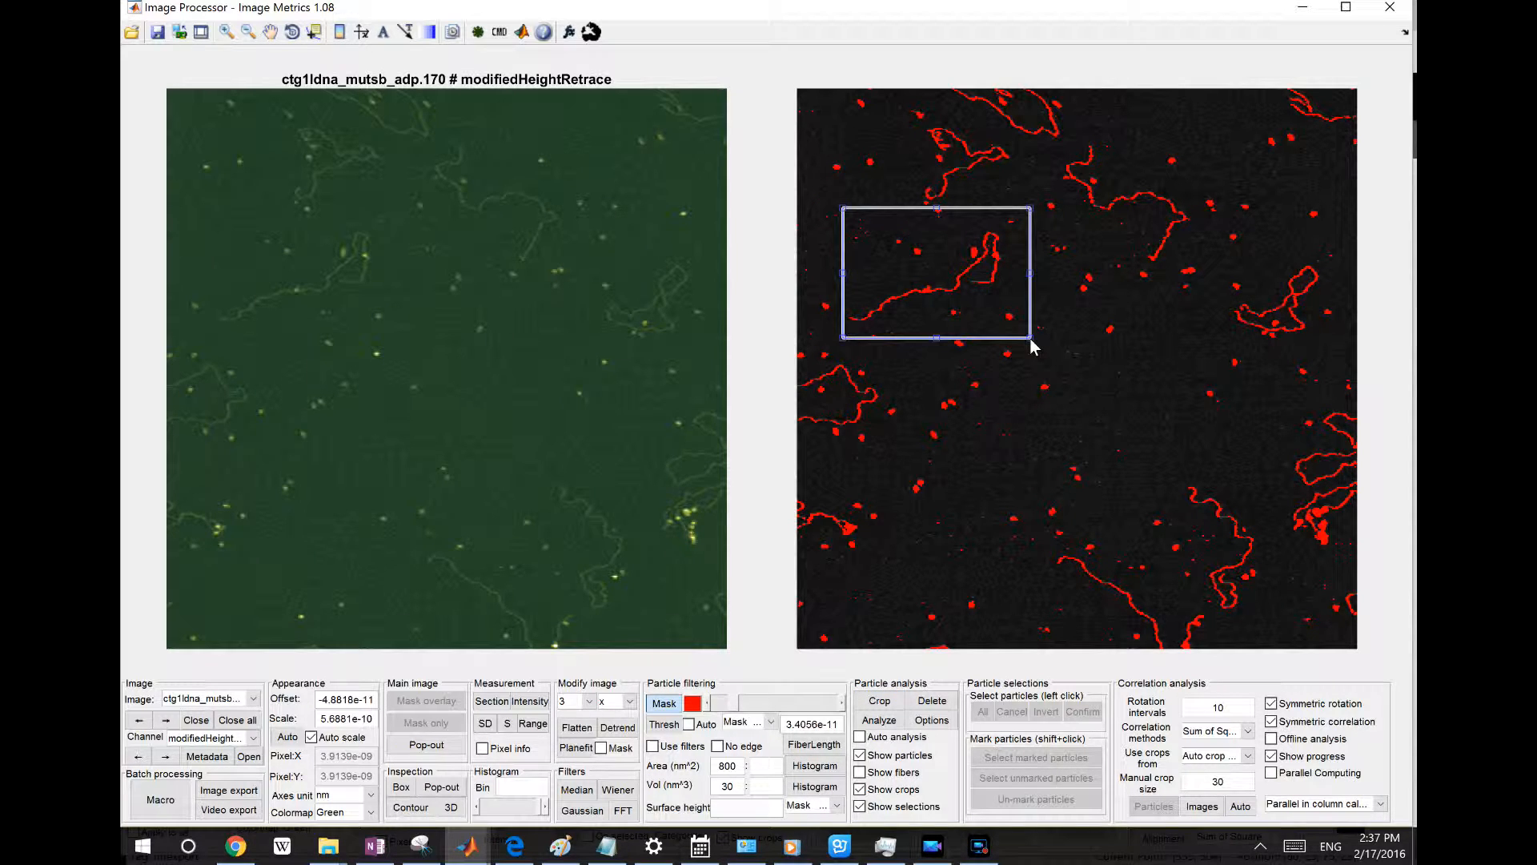
drag(990, 272, 1137, 312)
drag(1259, 318, 1311, 299)
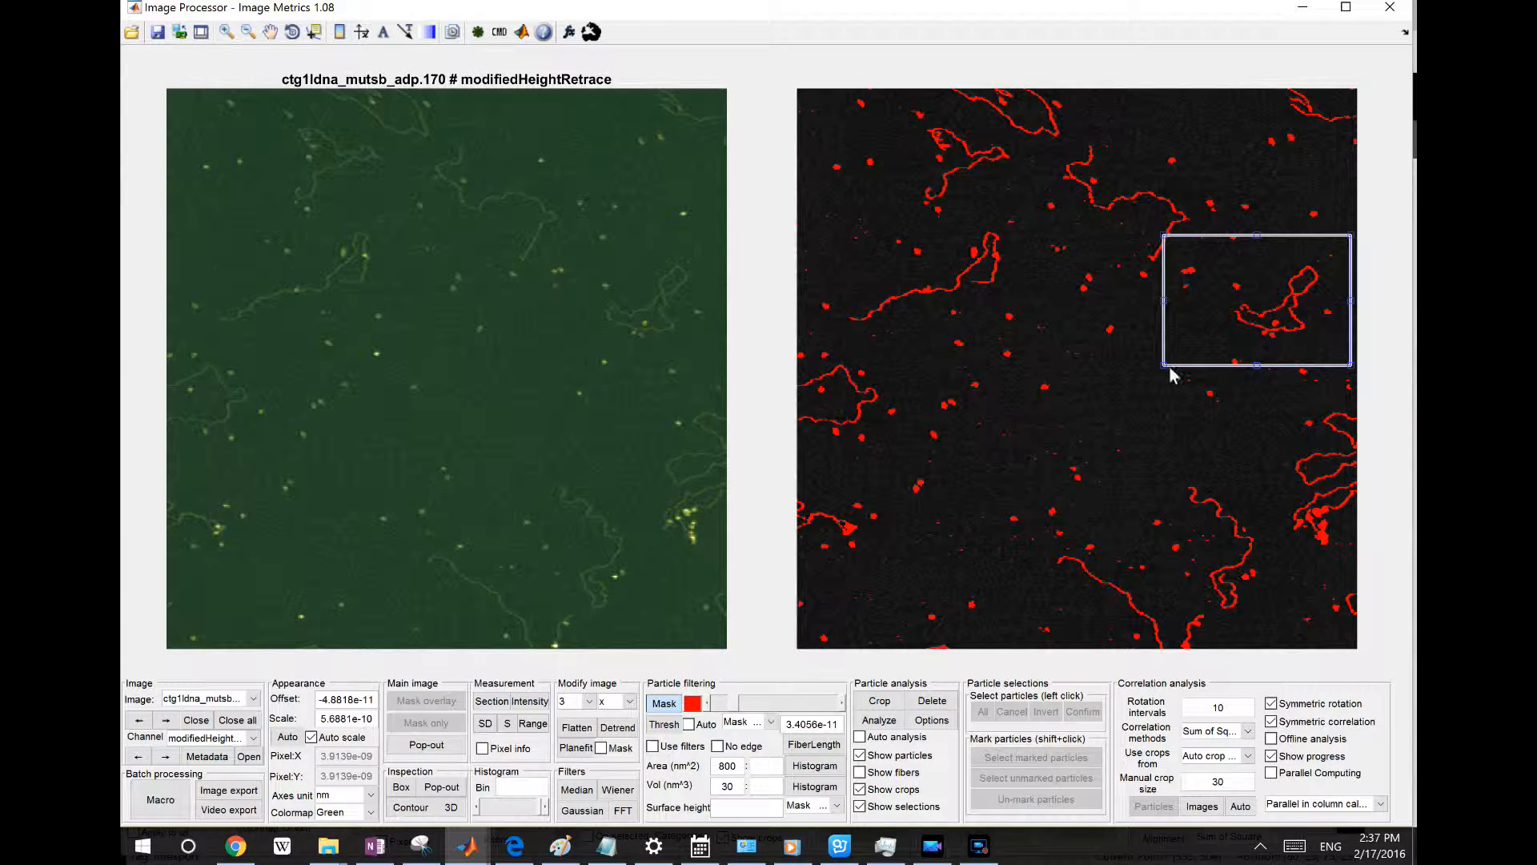
drag(1167, 368, 1216, 355)
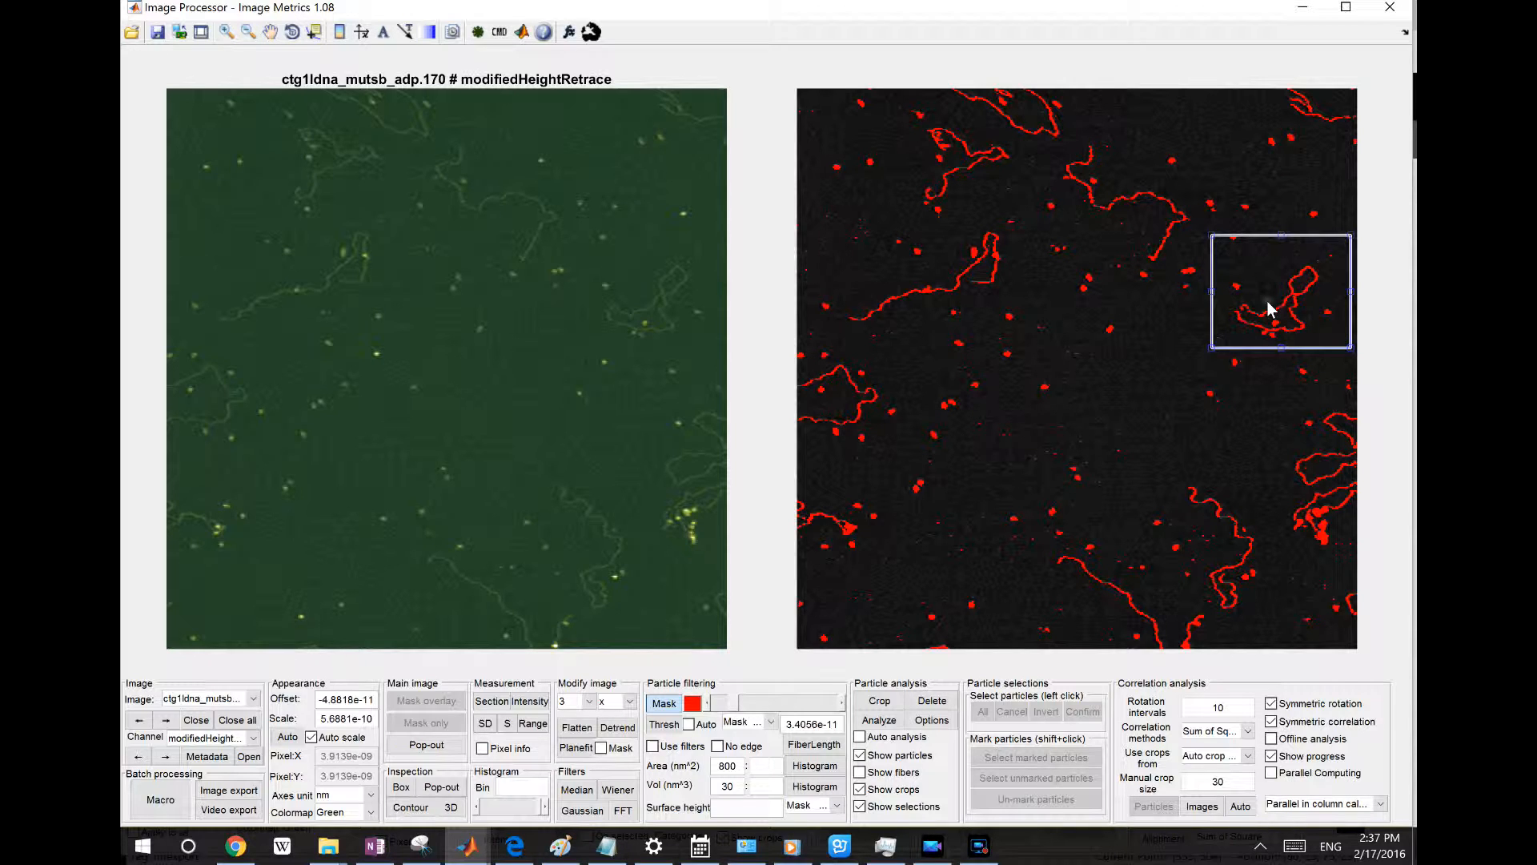
key(Return)
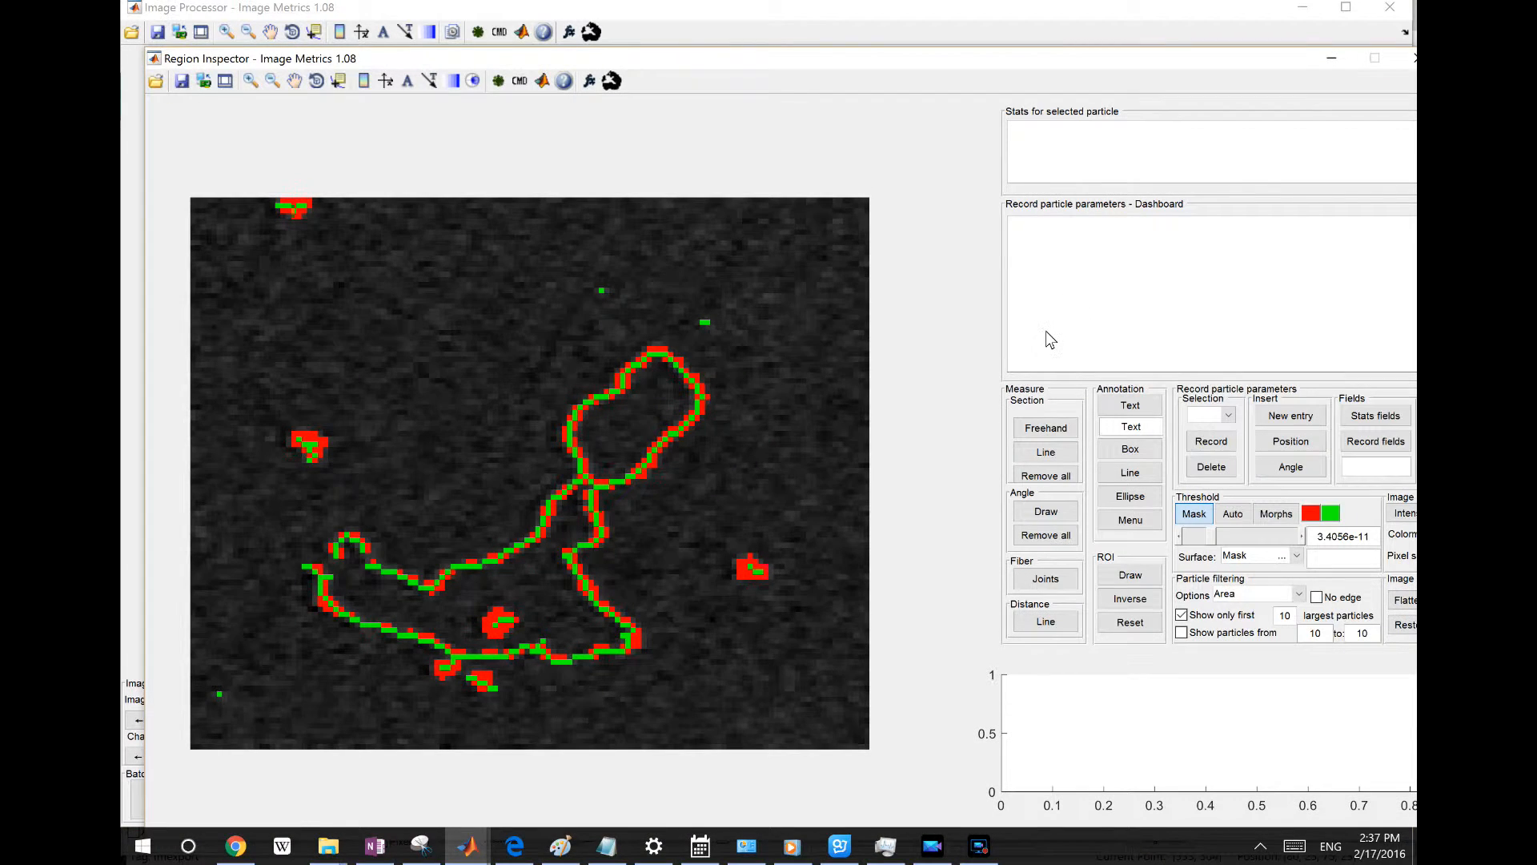
Return from the Region Inspector to the main Image Processor program
drag(871, 70, 881, 3)
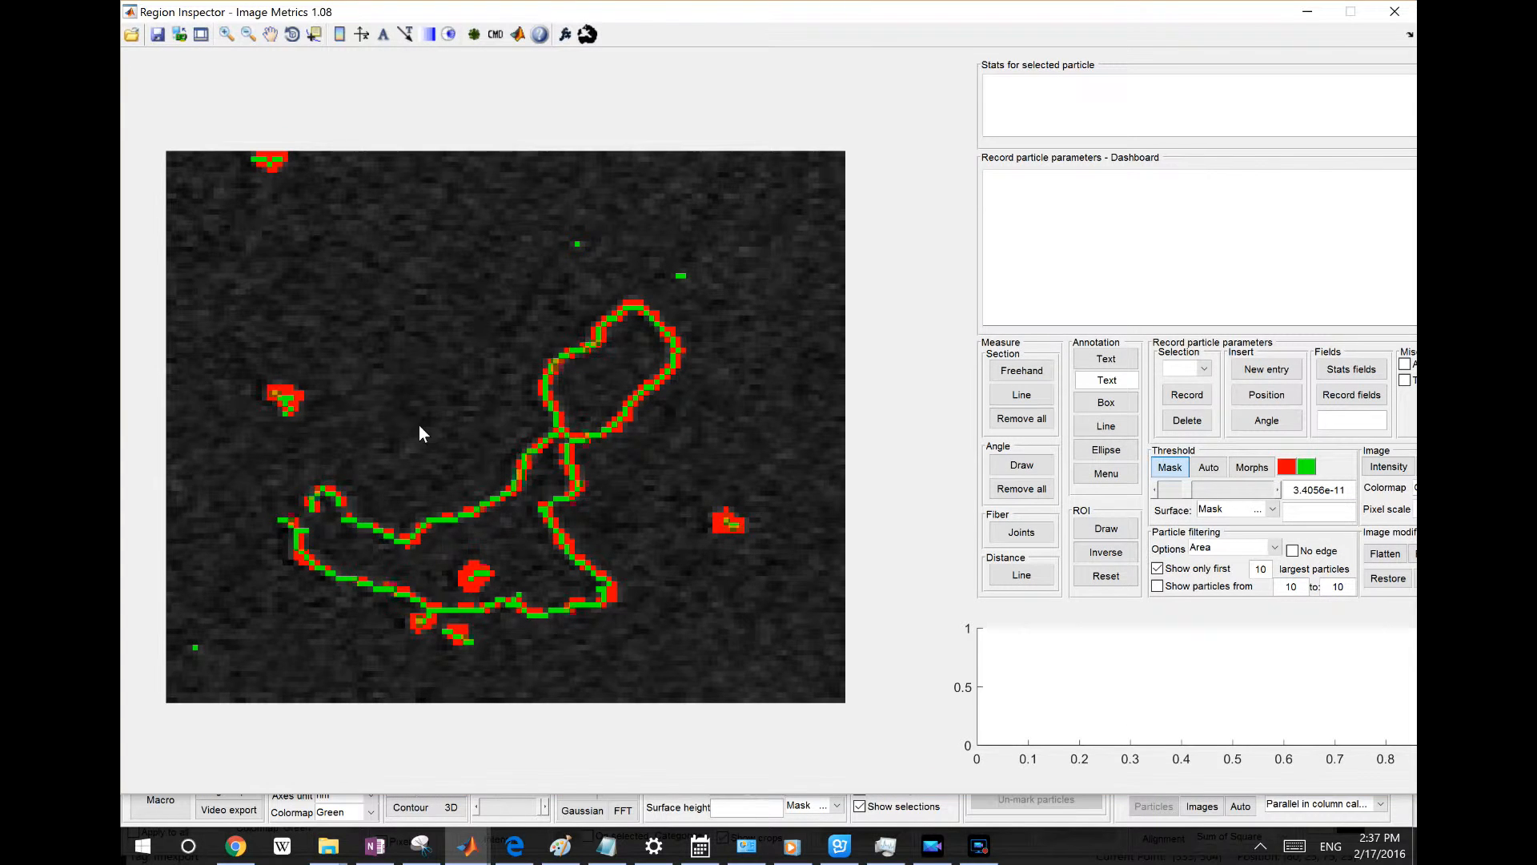
drag(760, 12, 754, 55)
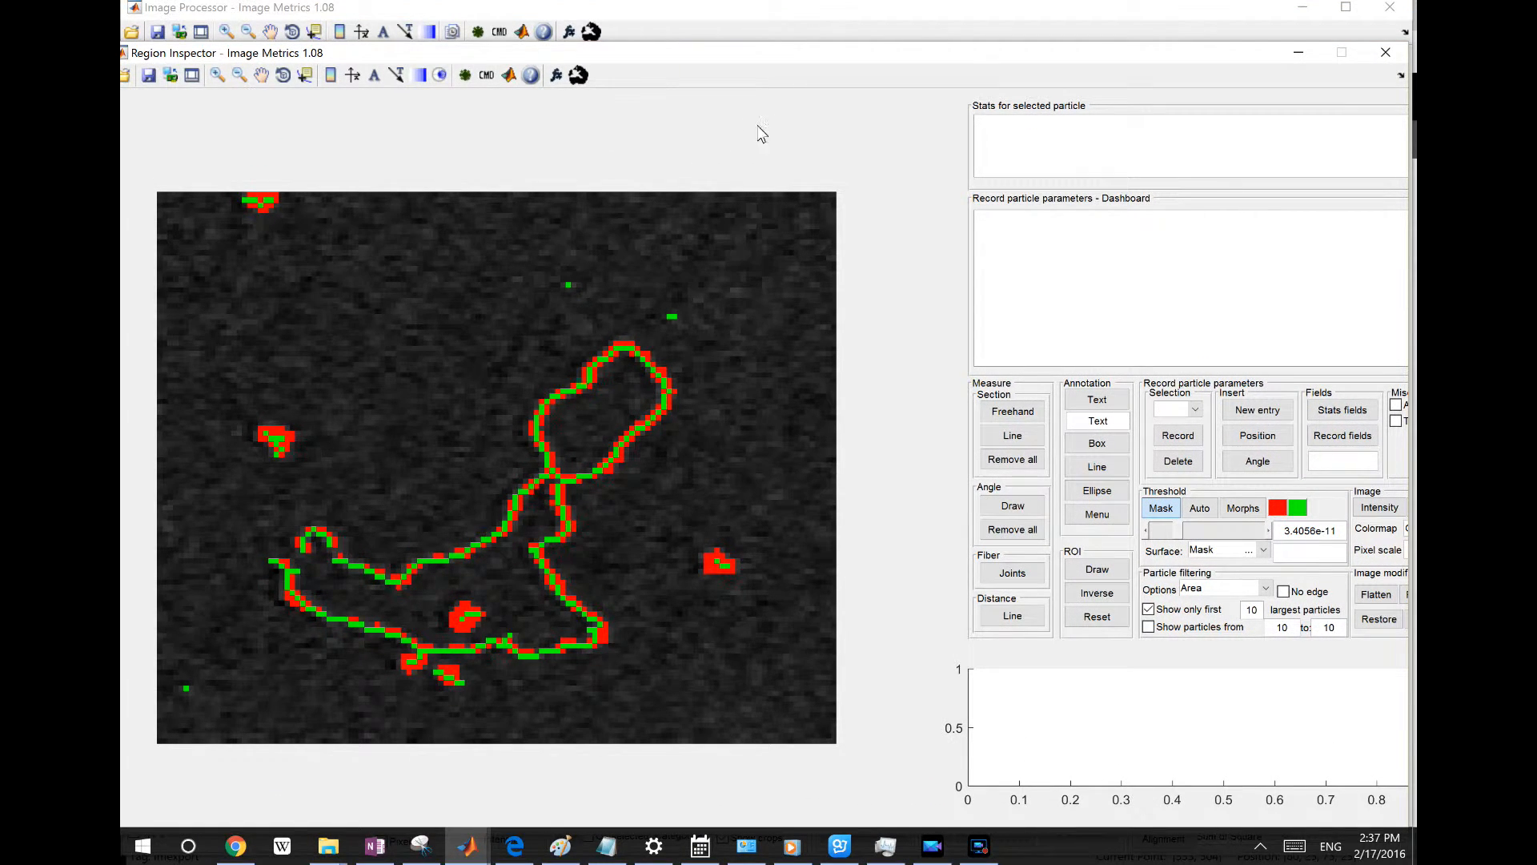
click(577, 77)
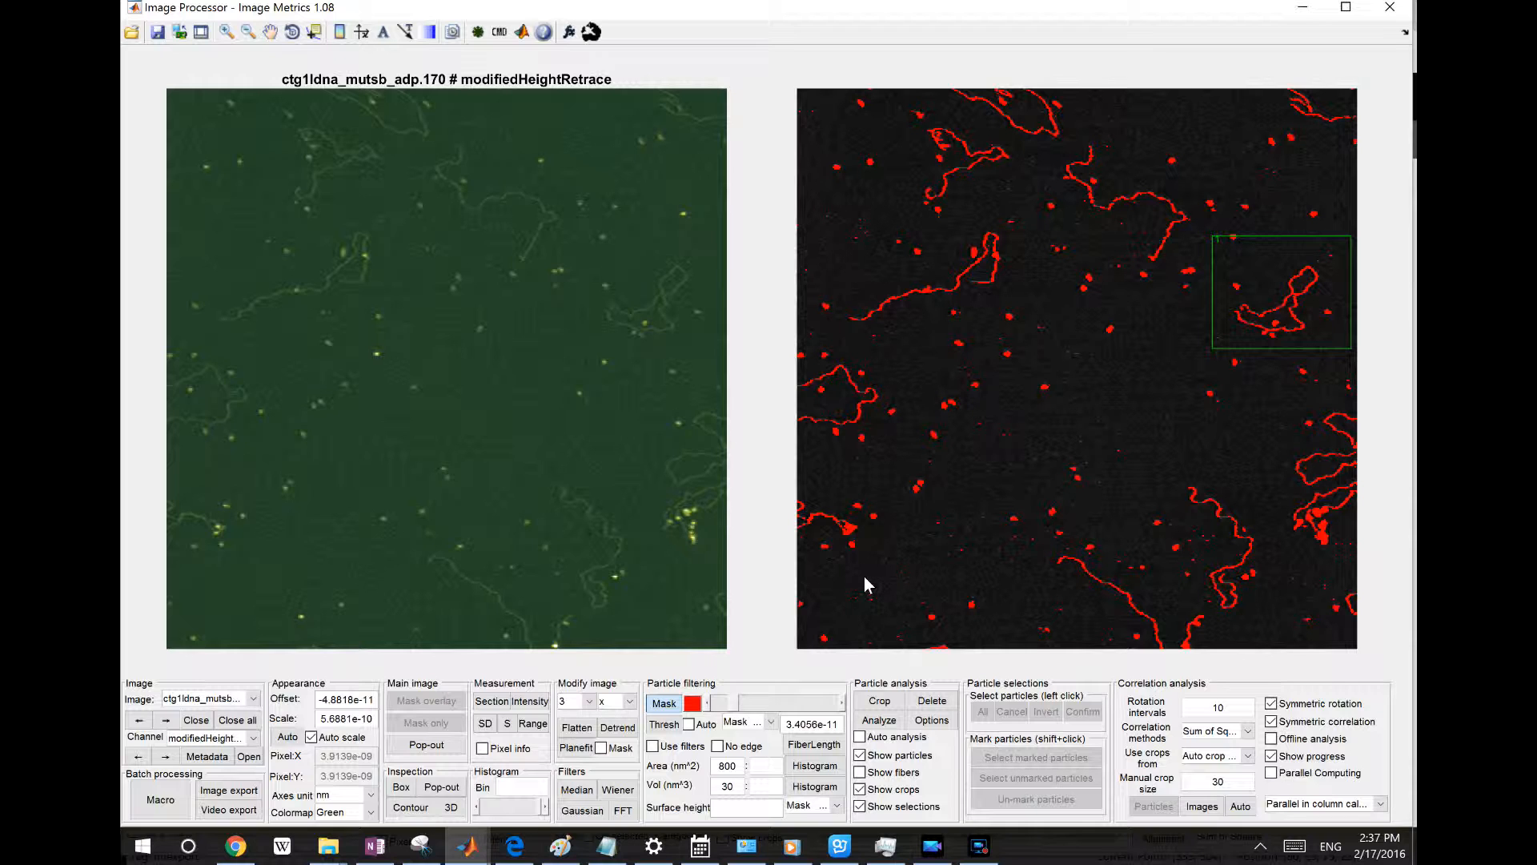
Analyze the particles in the masked image and hide the selection labels
click(879, 722)
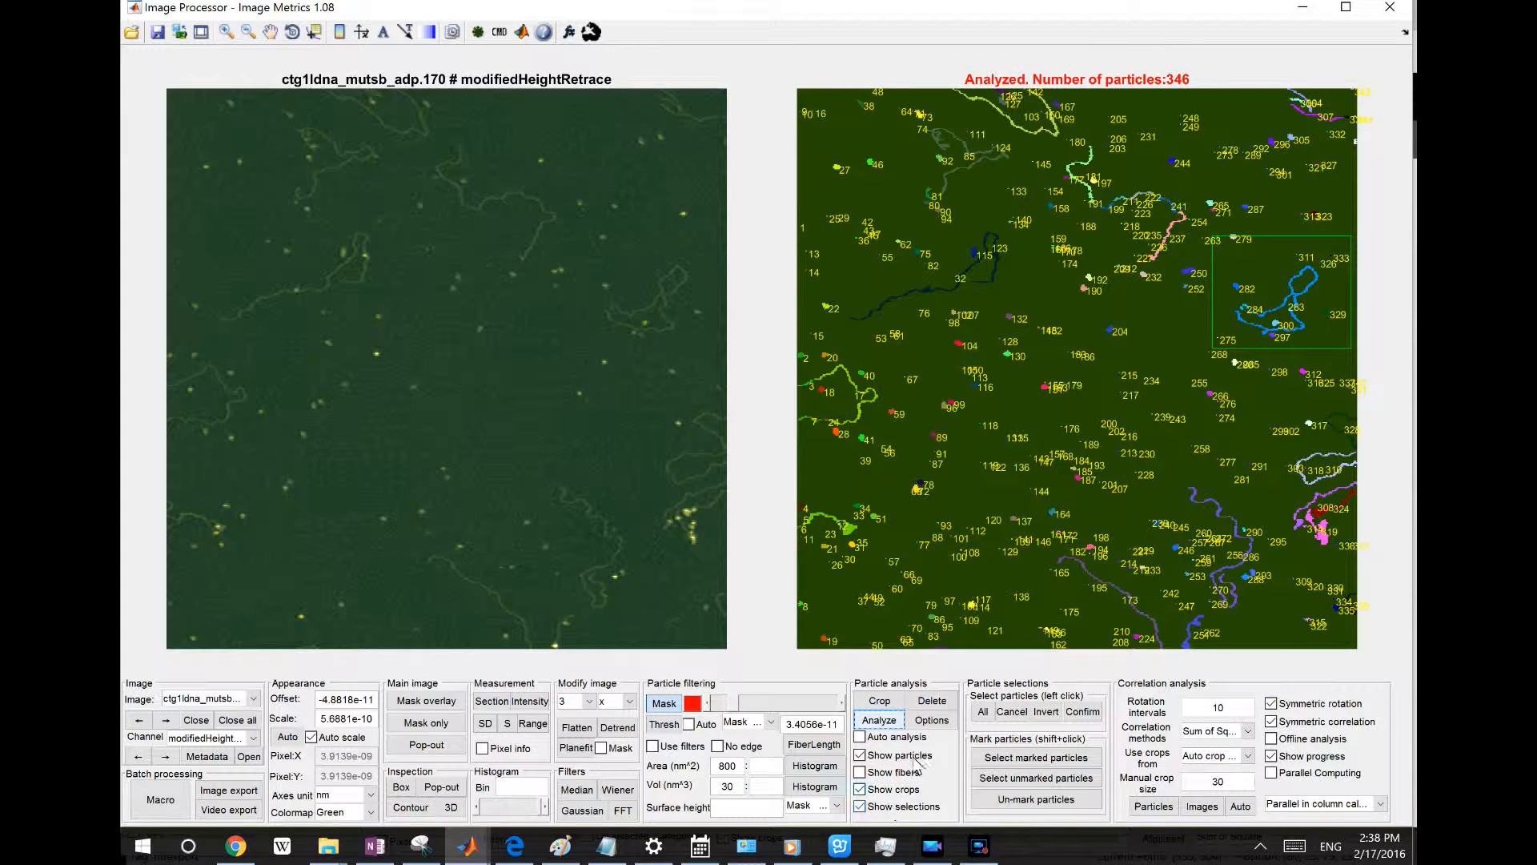
click(900, 807)
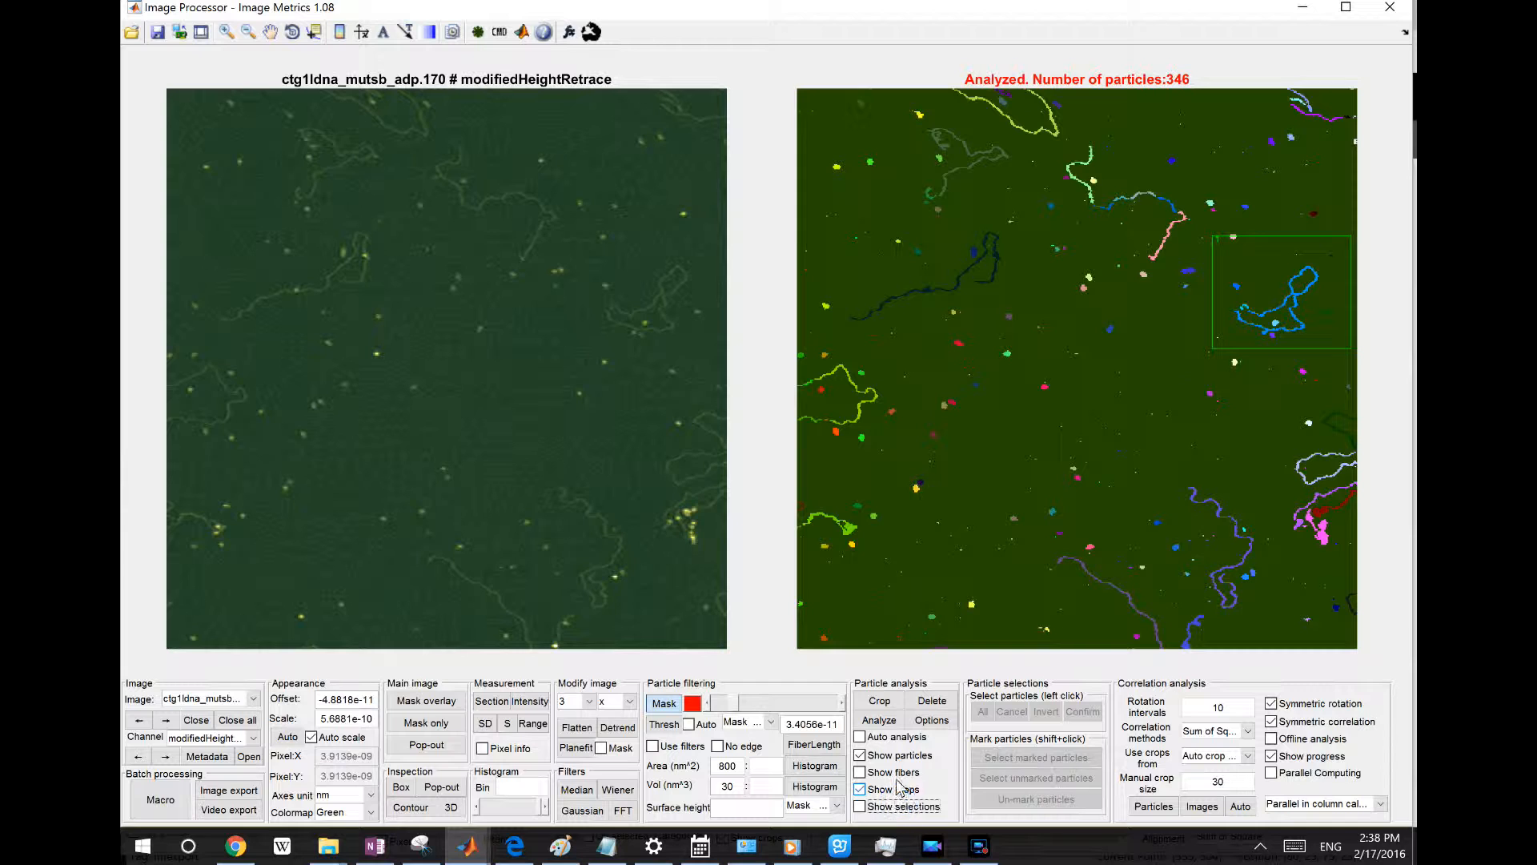
Toggle the particle and fiber overlays off and back on to compare the display
click(897, 755)
click(897, 772)
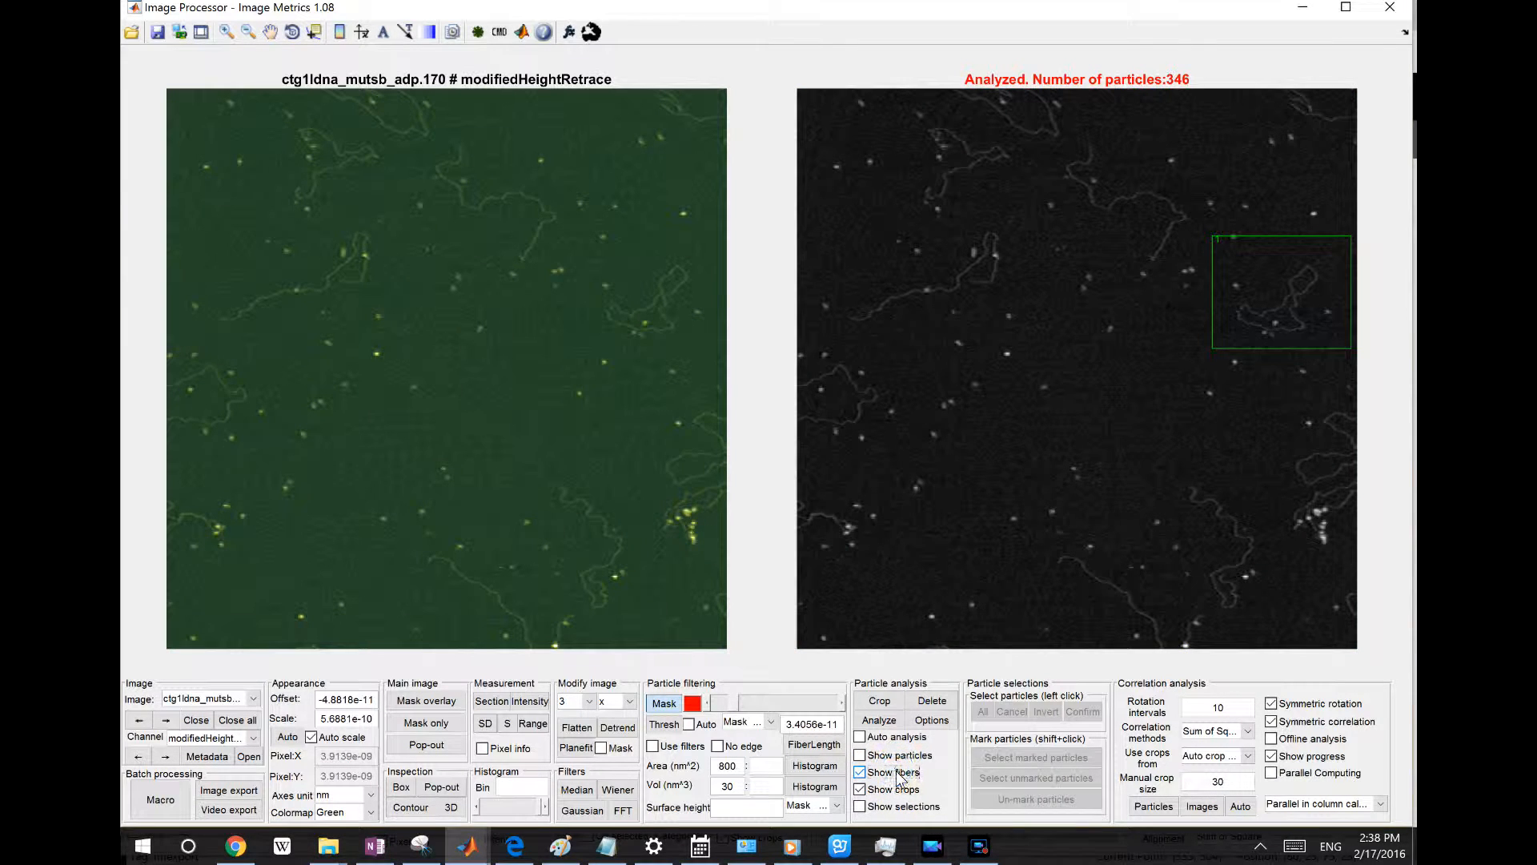
click(907, 773)
click(914, 774)
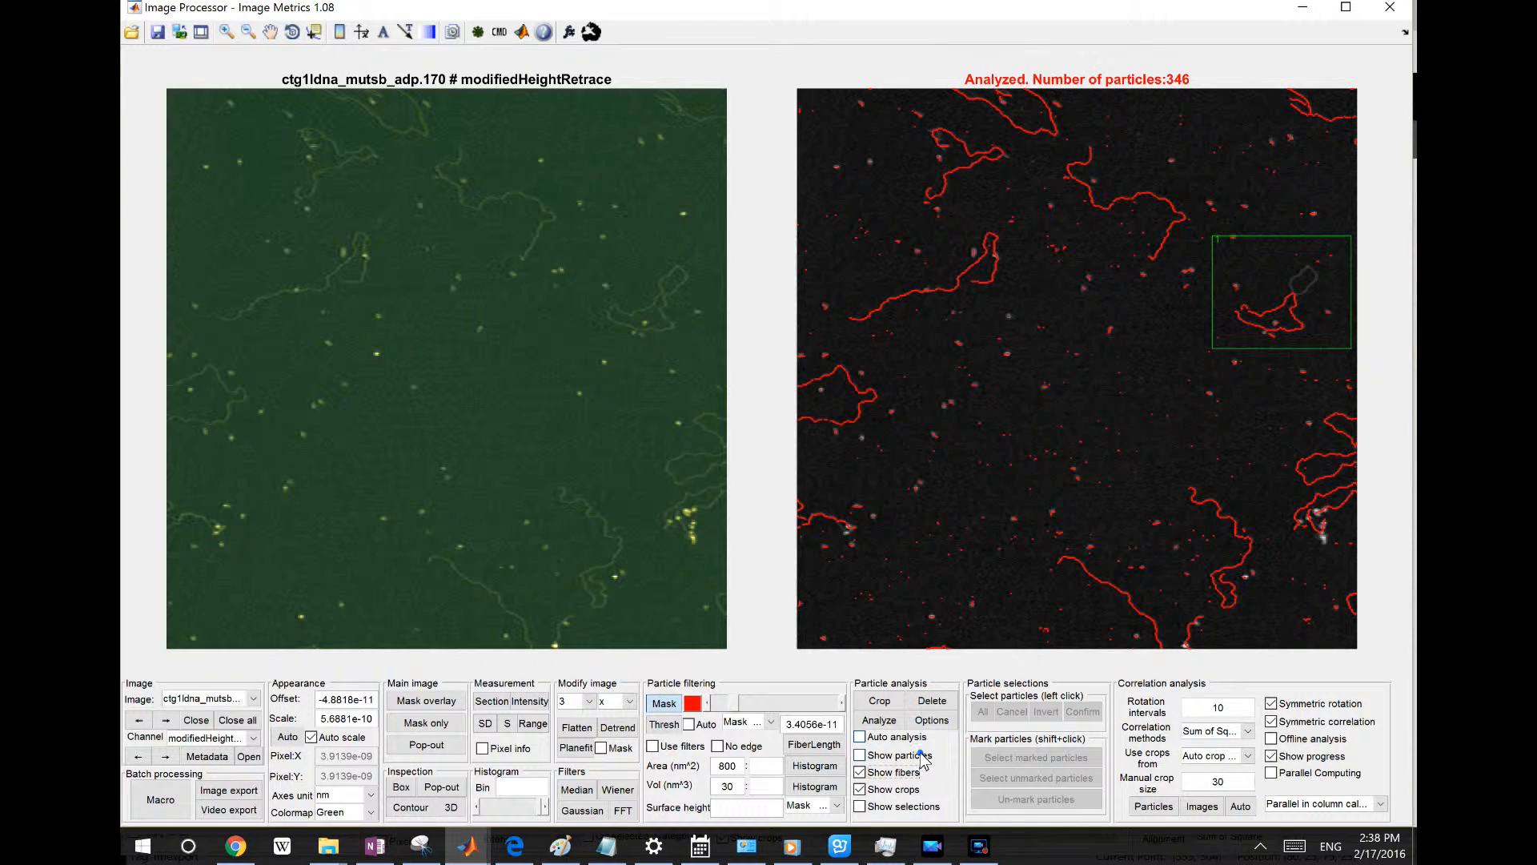
click(923, 754)
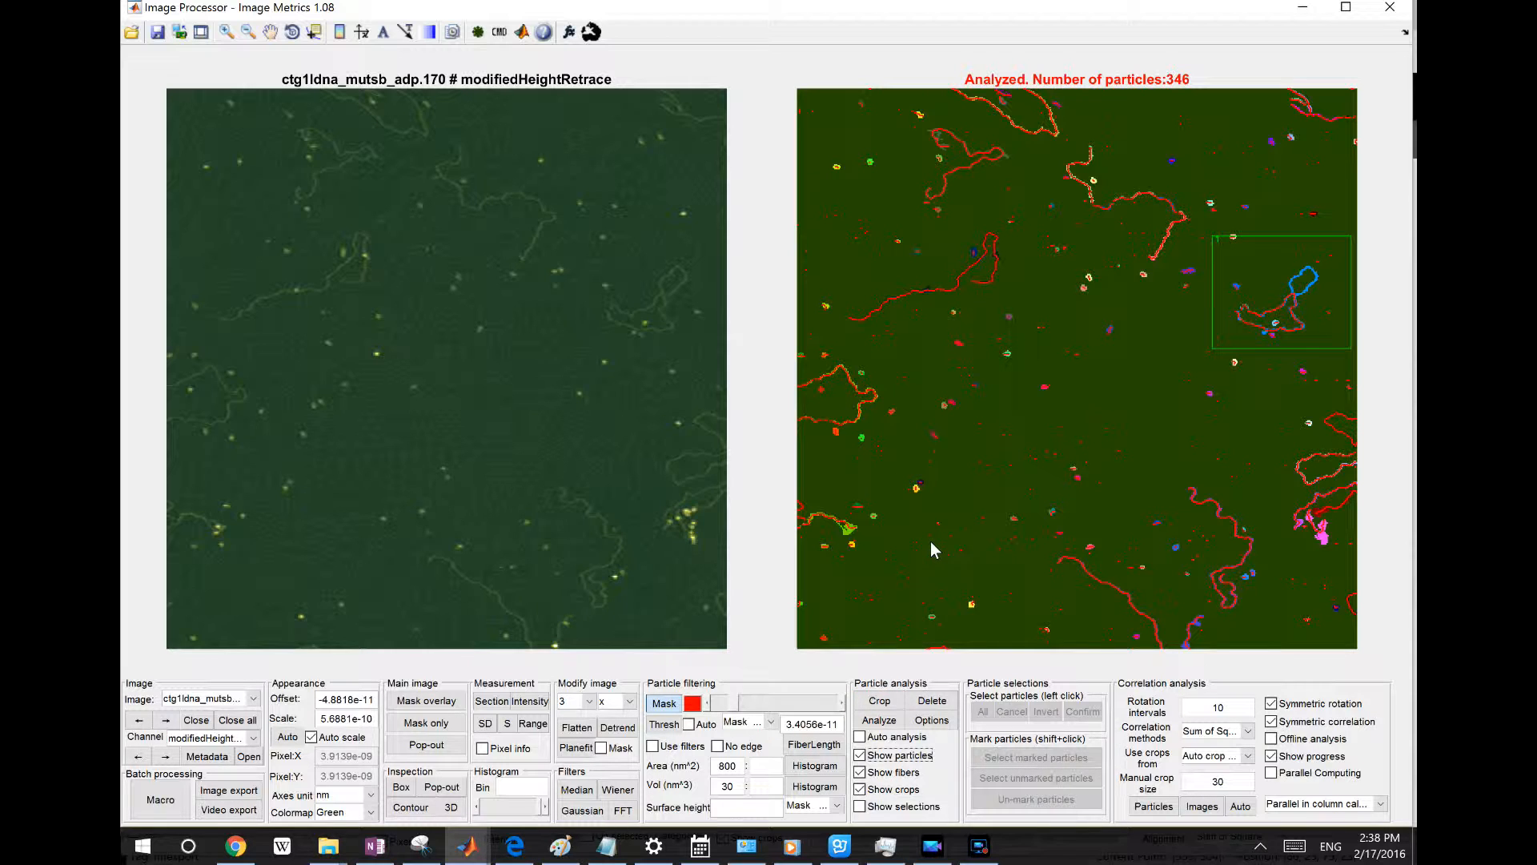
Crop the fiber in the upper left of the analyzed image as a single particle into Region Inspector
right_click(962, 287)
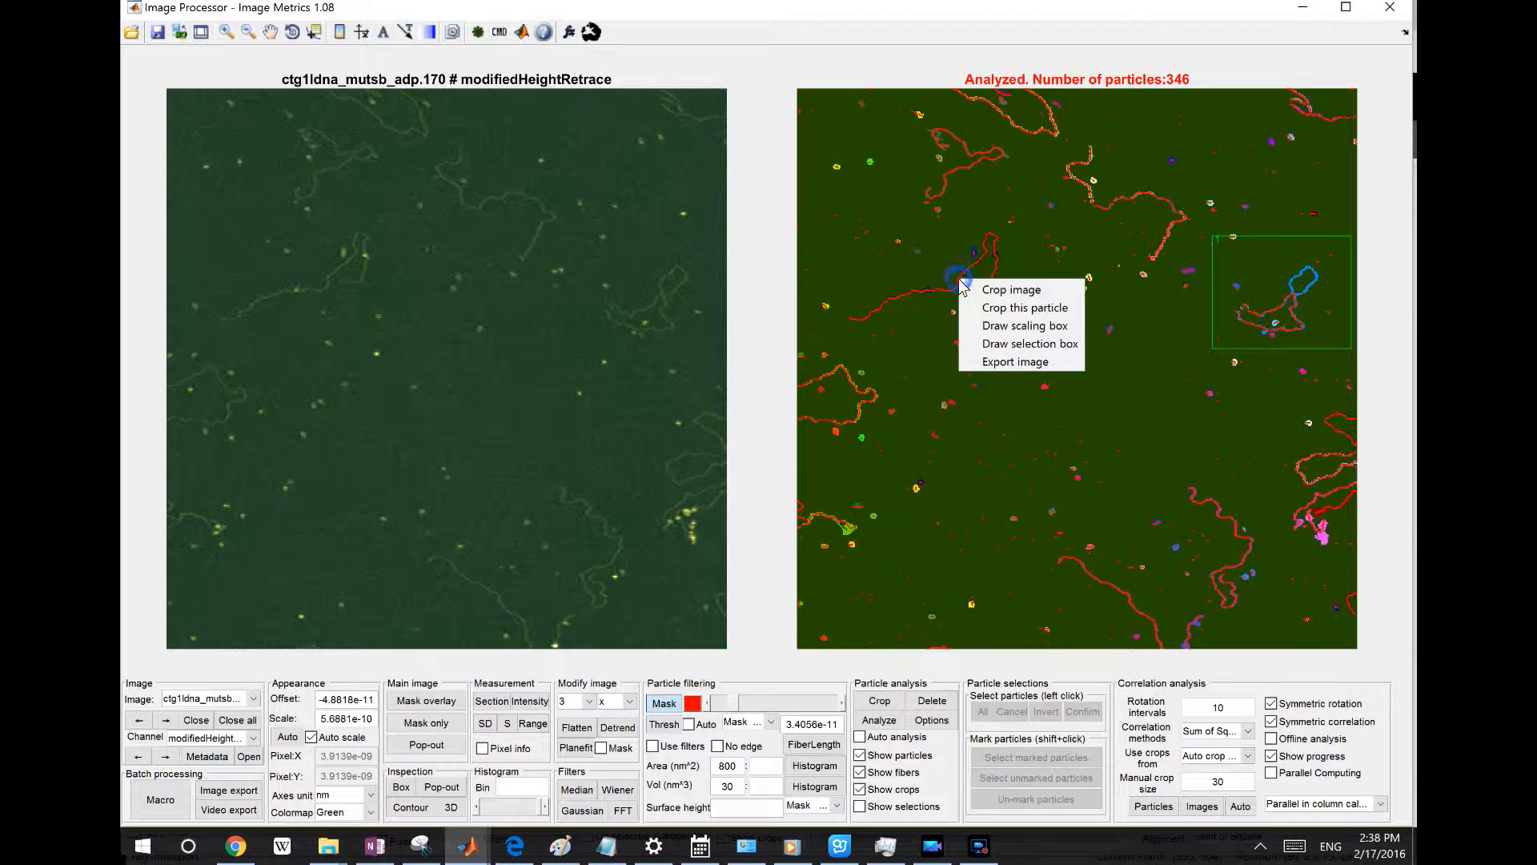
click(1022, 312)
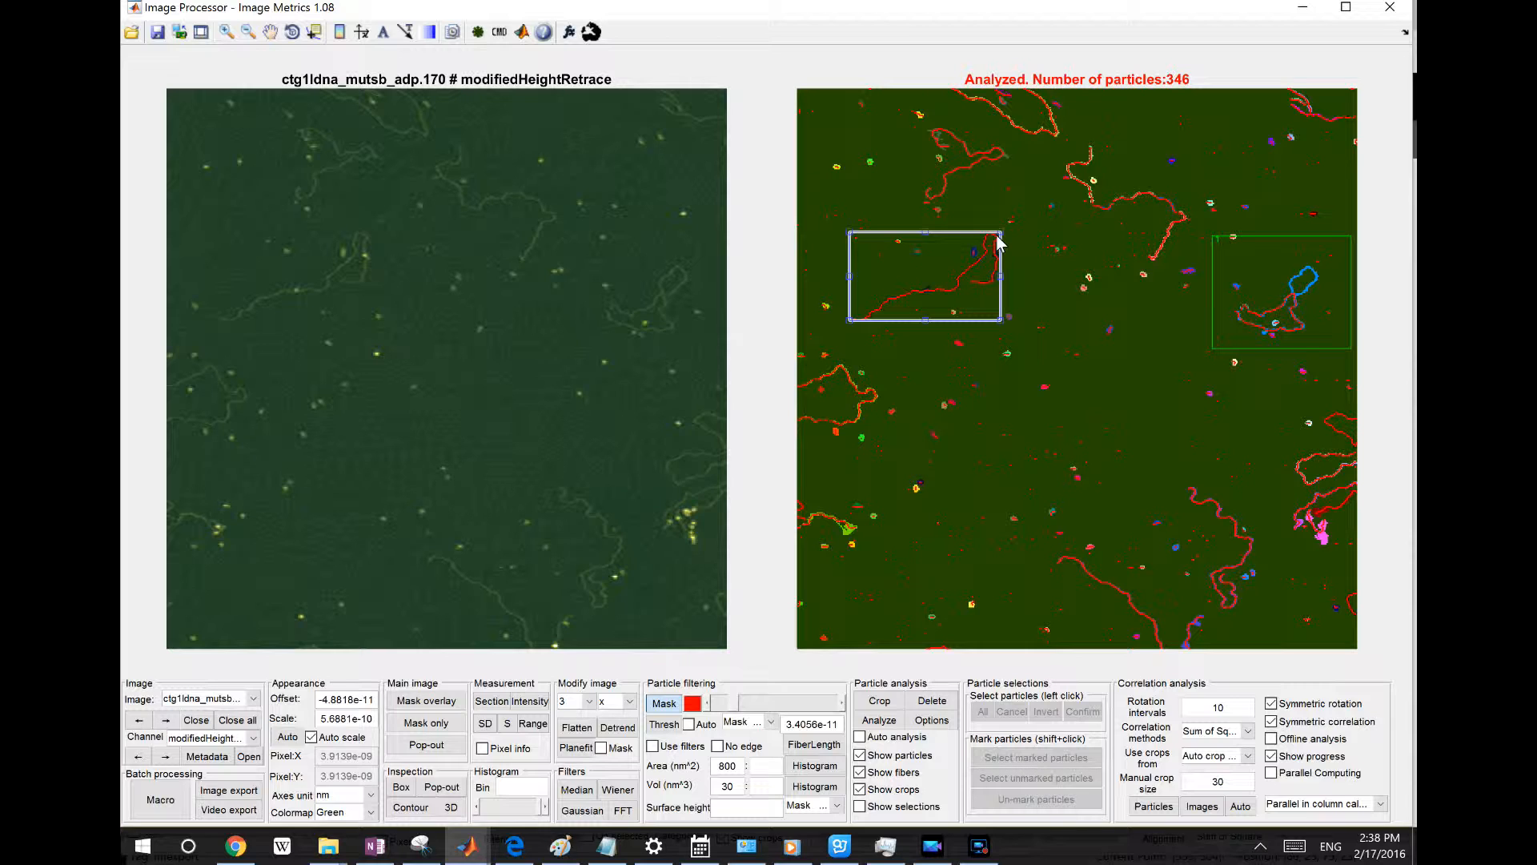
double_click(942, 280)
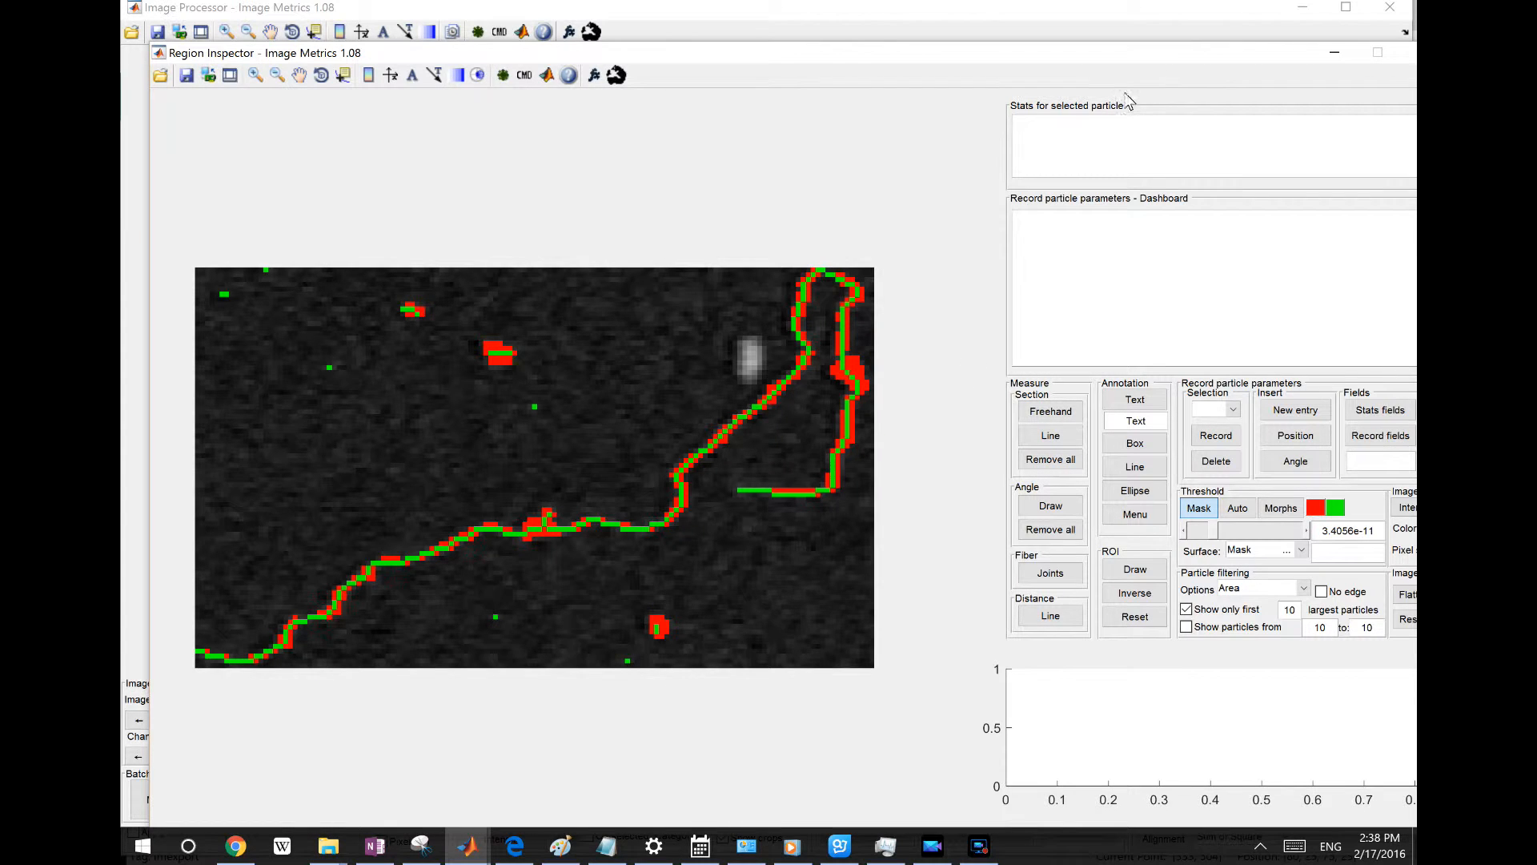
Return to the main program and turn the selection labels back on
click(620, 79)
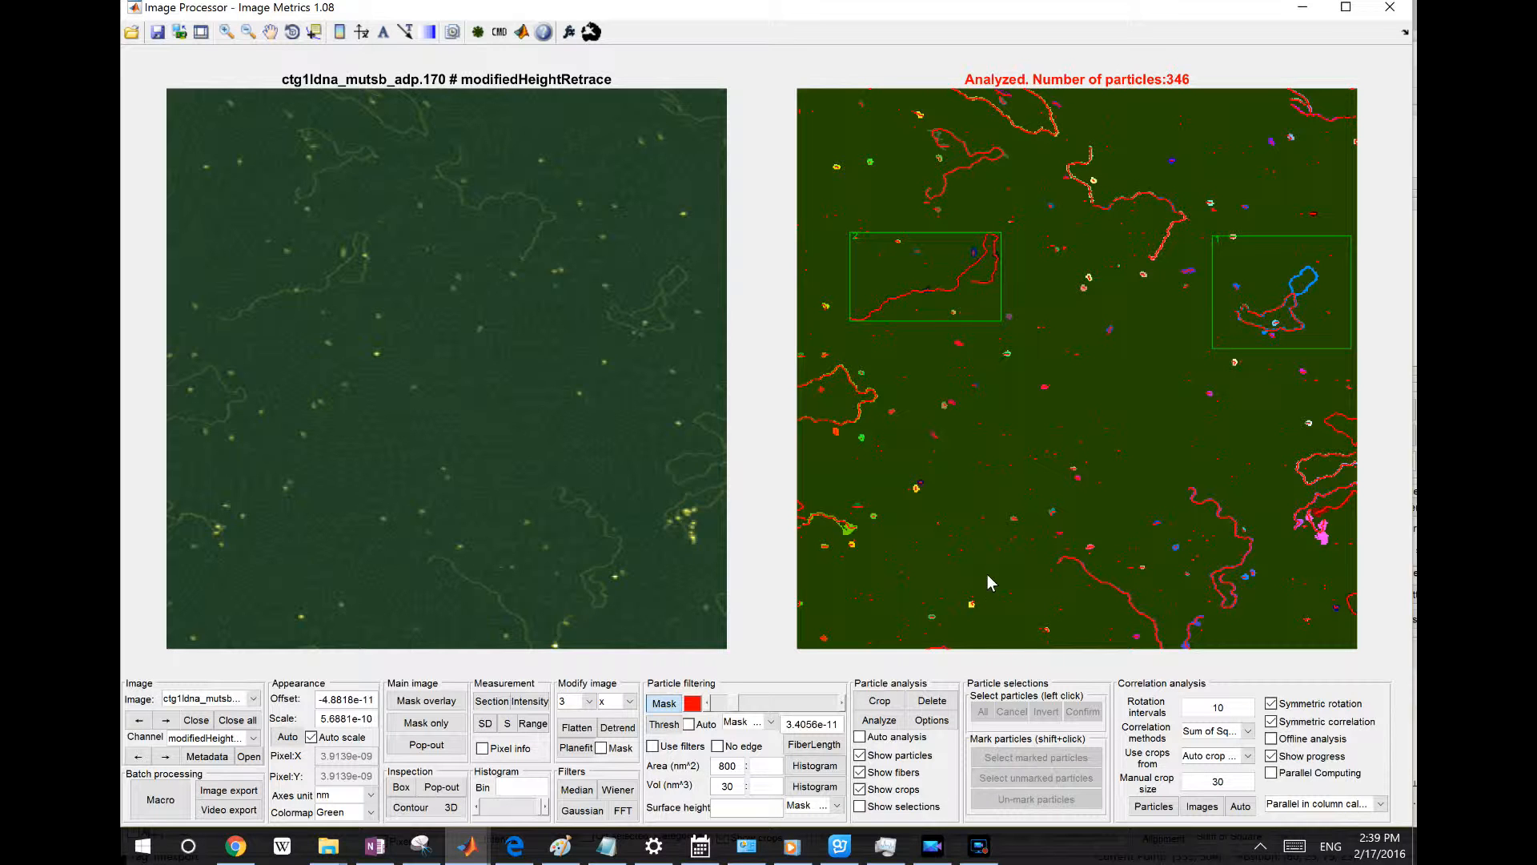
click(907, 807)
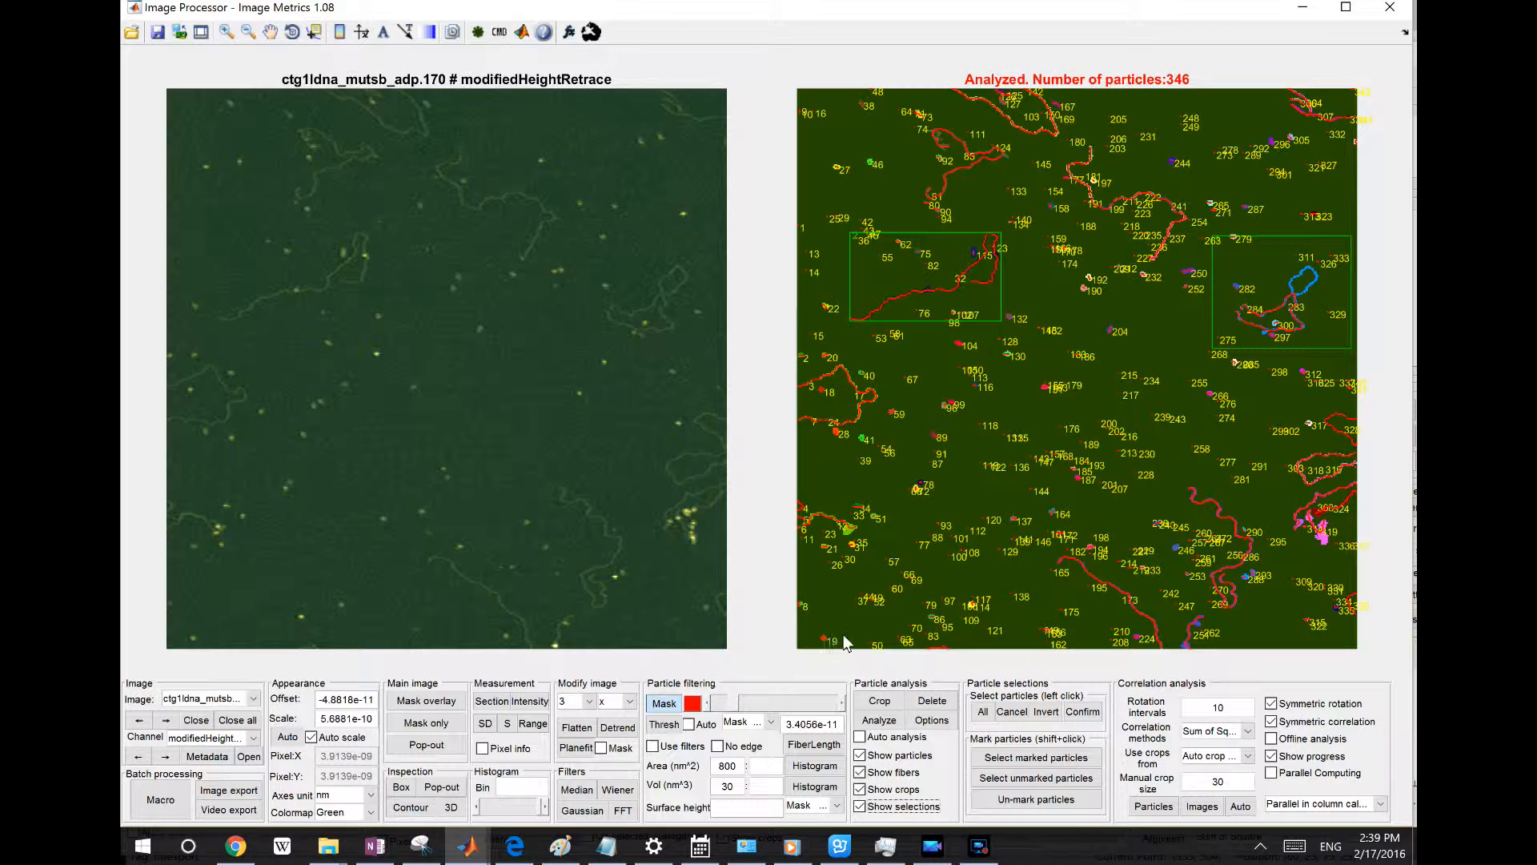
Filter the fibers by length, keeping minimum 0 and setting the maximum FiberLength to 3e-7
click(833, 745)
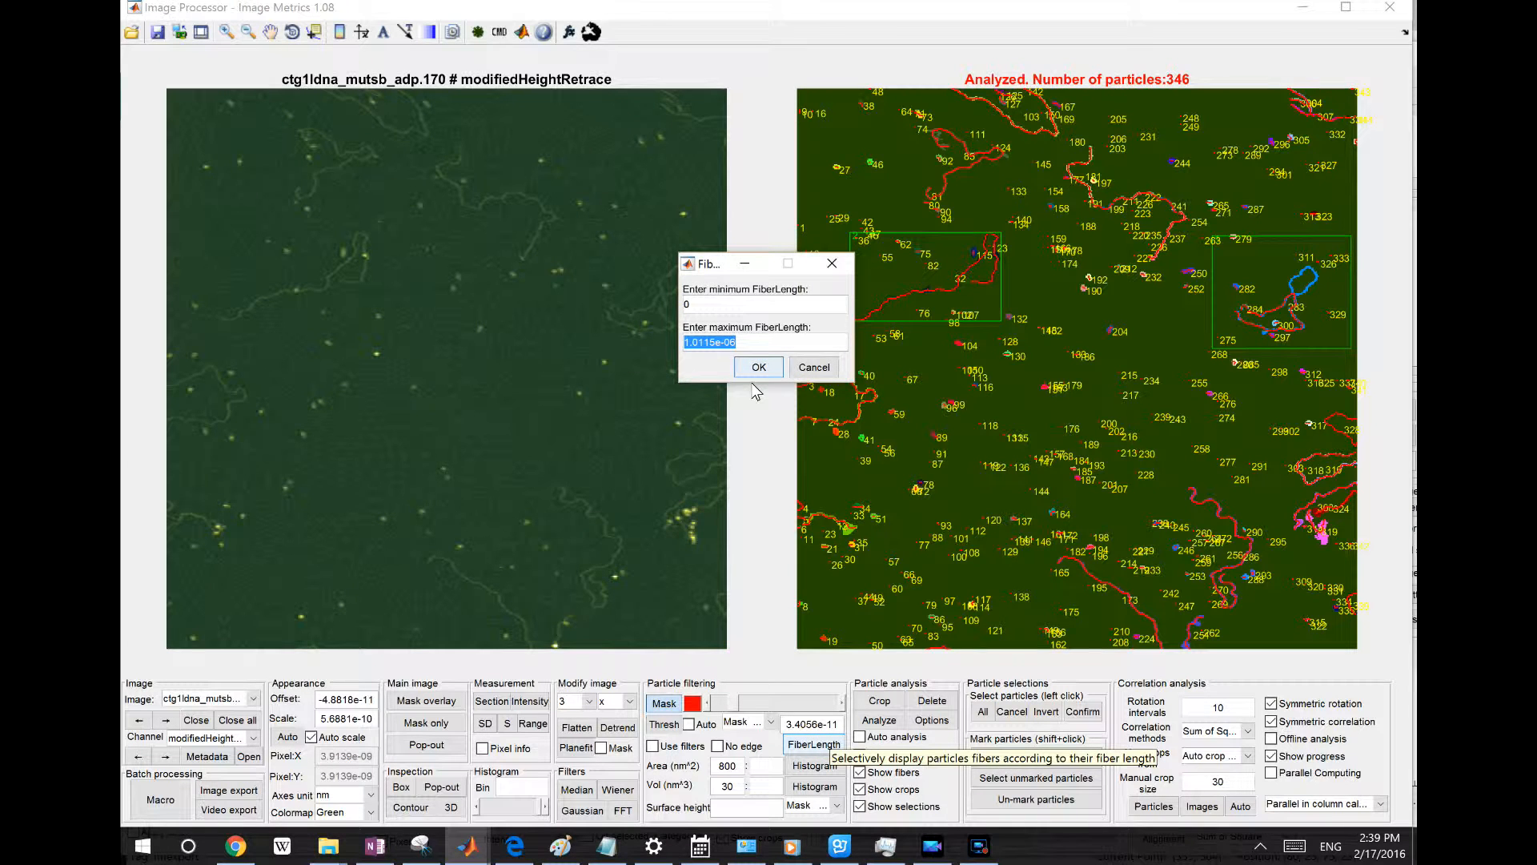
text(3e-7)
click(757, 368)
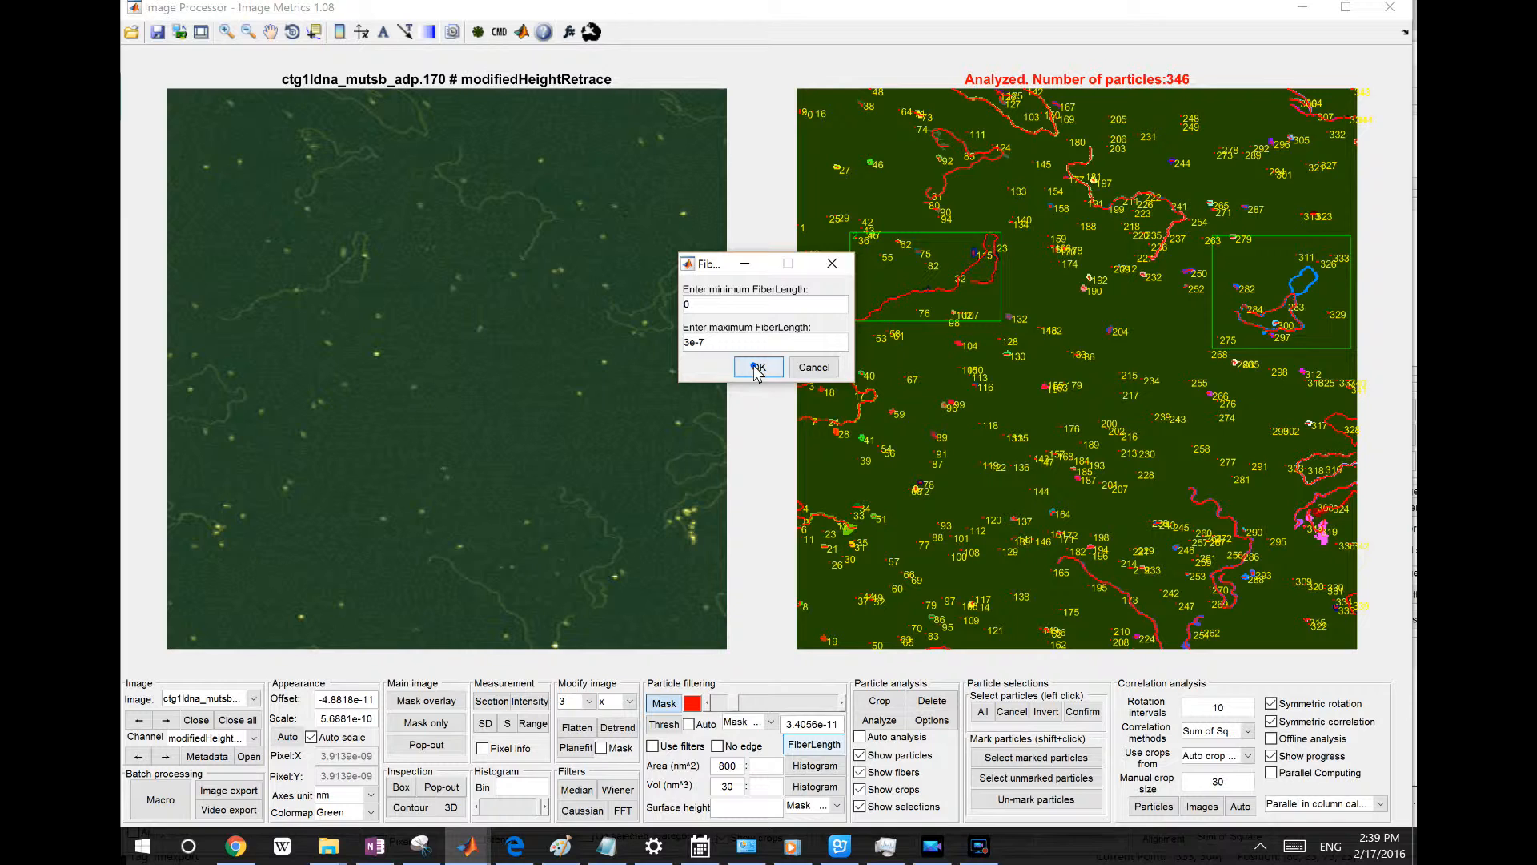
click(690, 358)
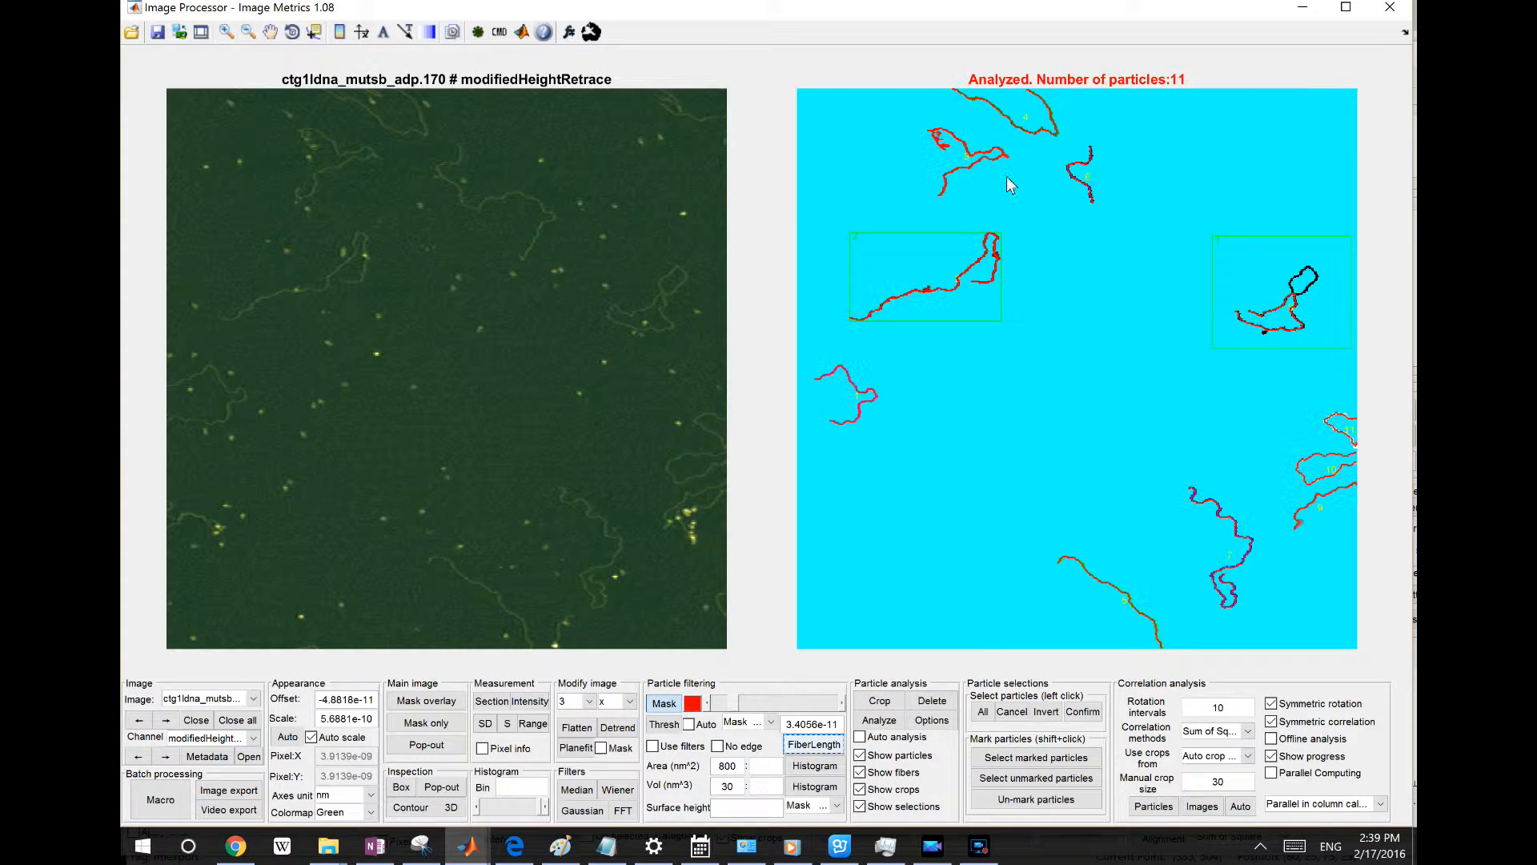
Set the particle labels to 14-point Helvetica Plain and offset them 5 px in x and 2 px in y from centre
right_click(969, 160)
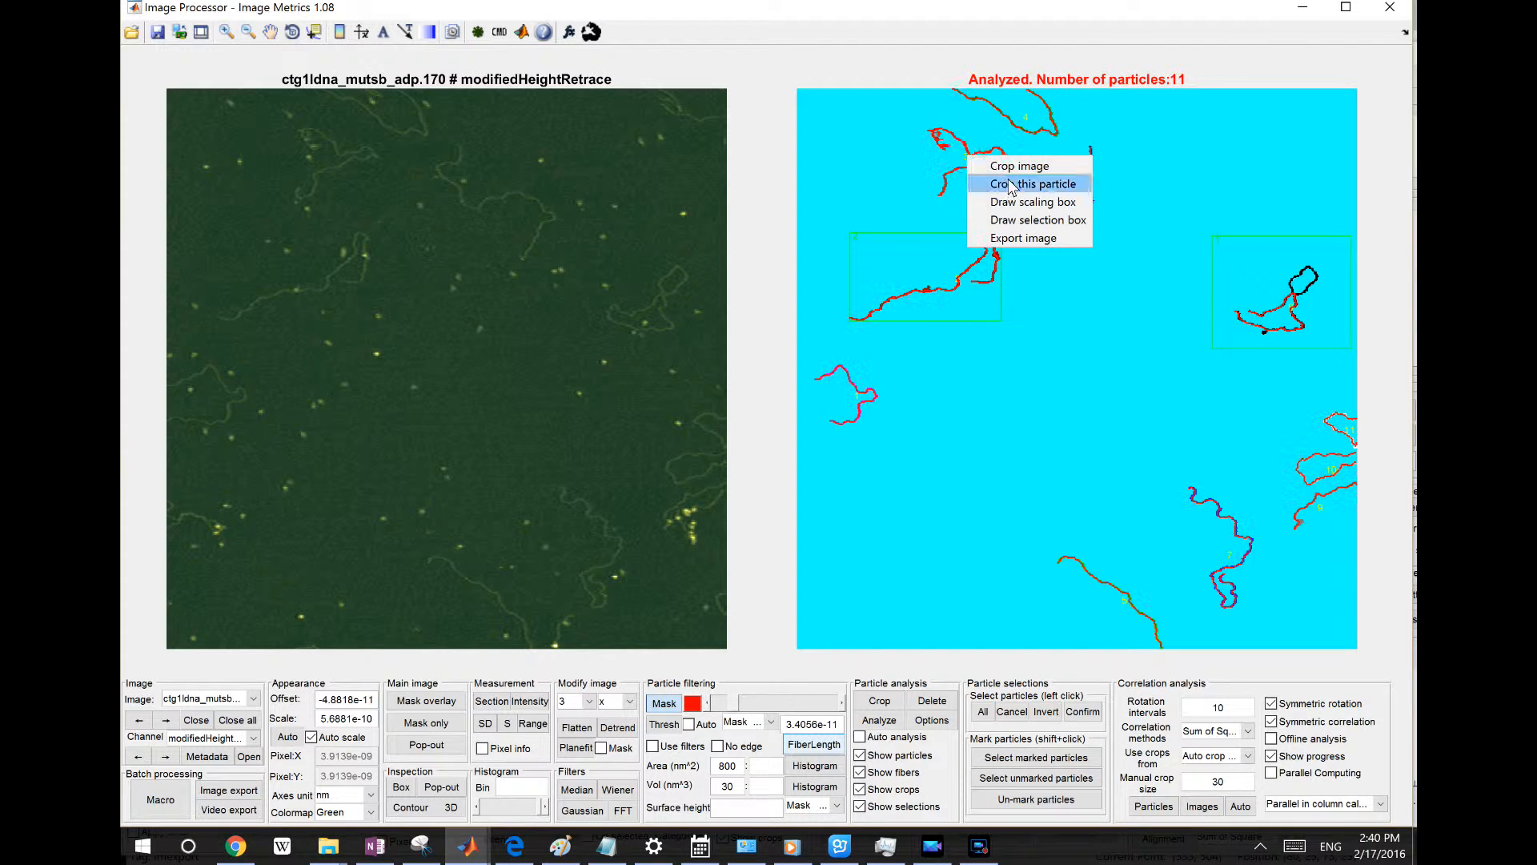
click(1191, 137)
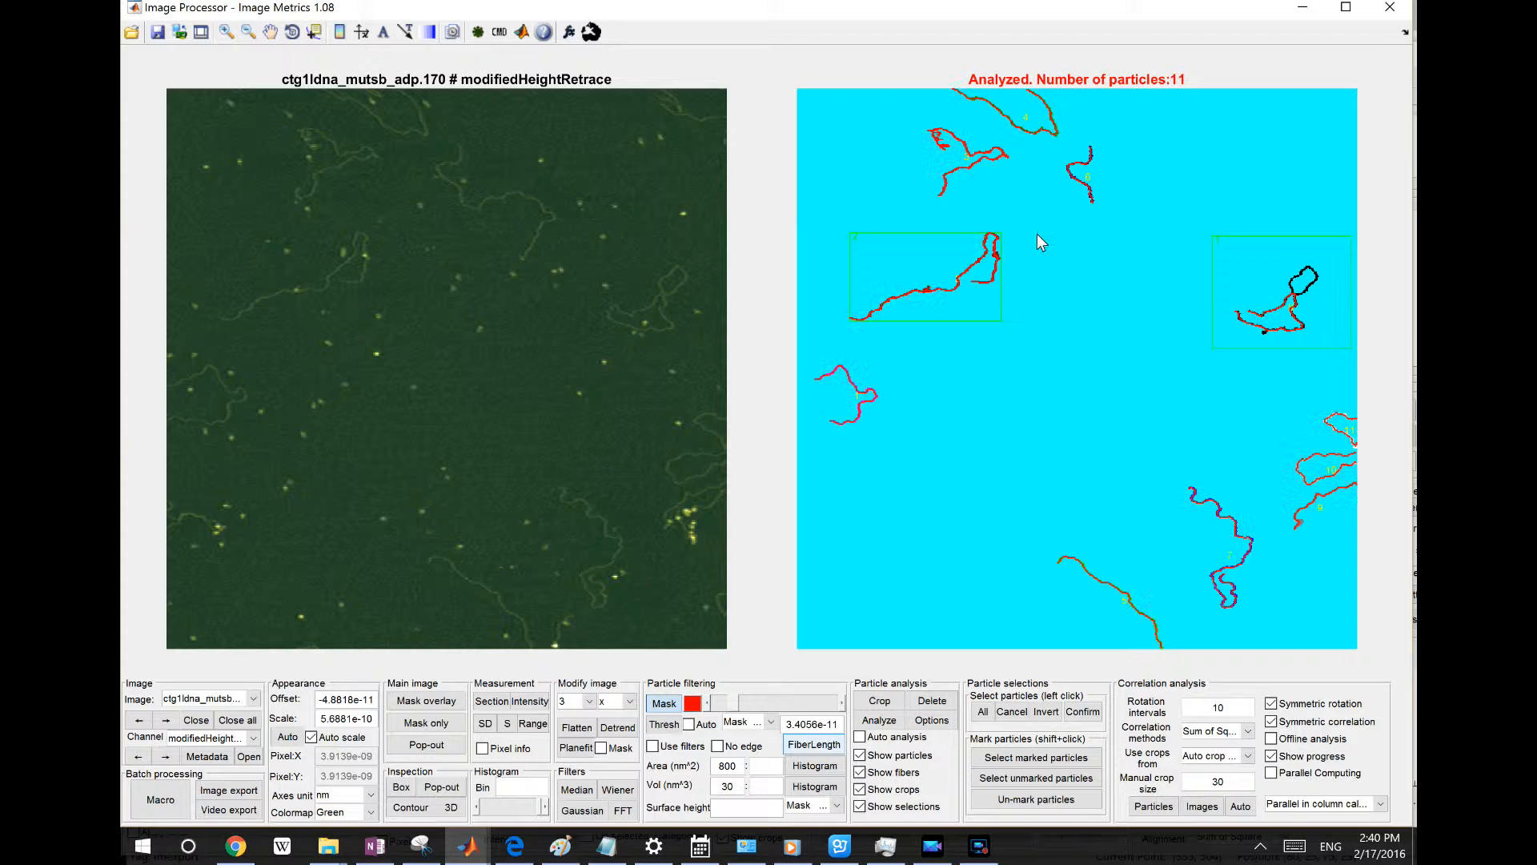
click(383, 31)
click(891, 435)
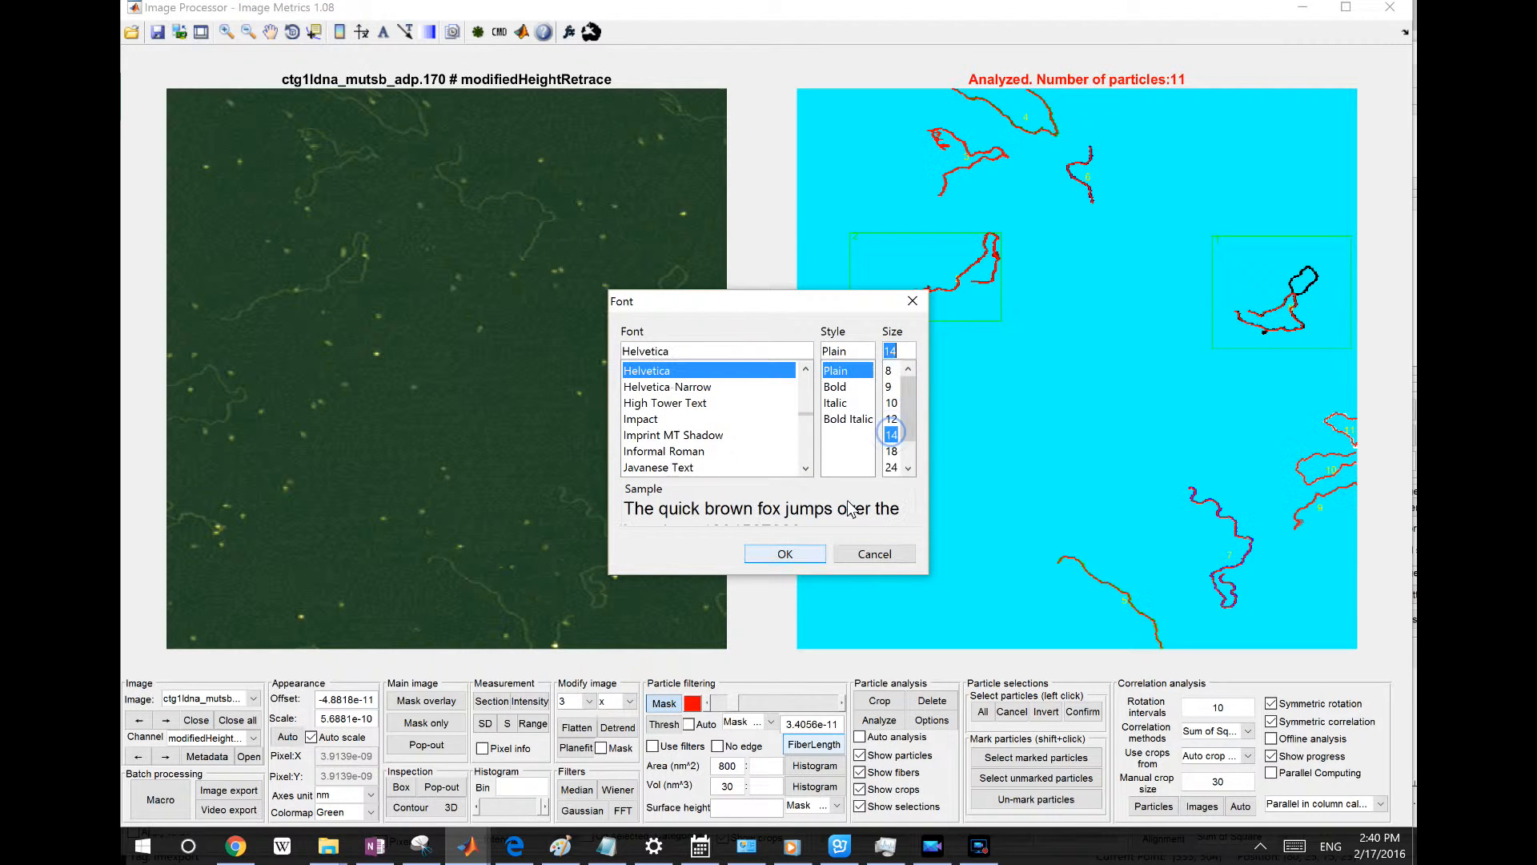
click(785, 554)
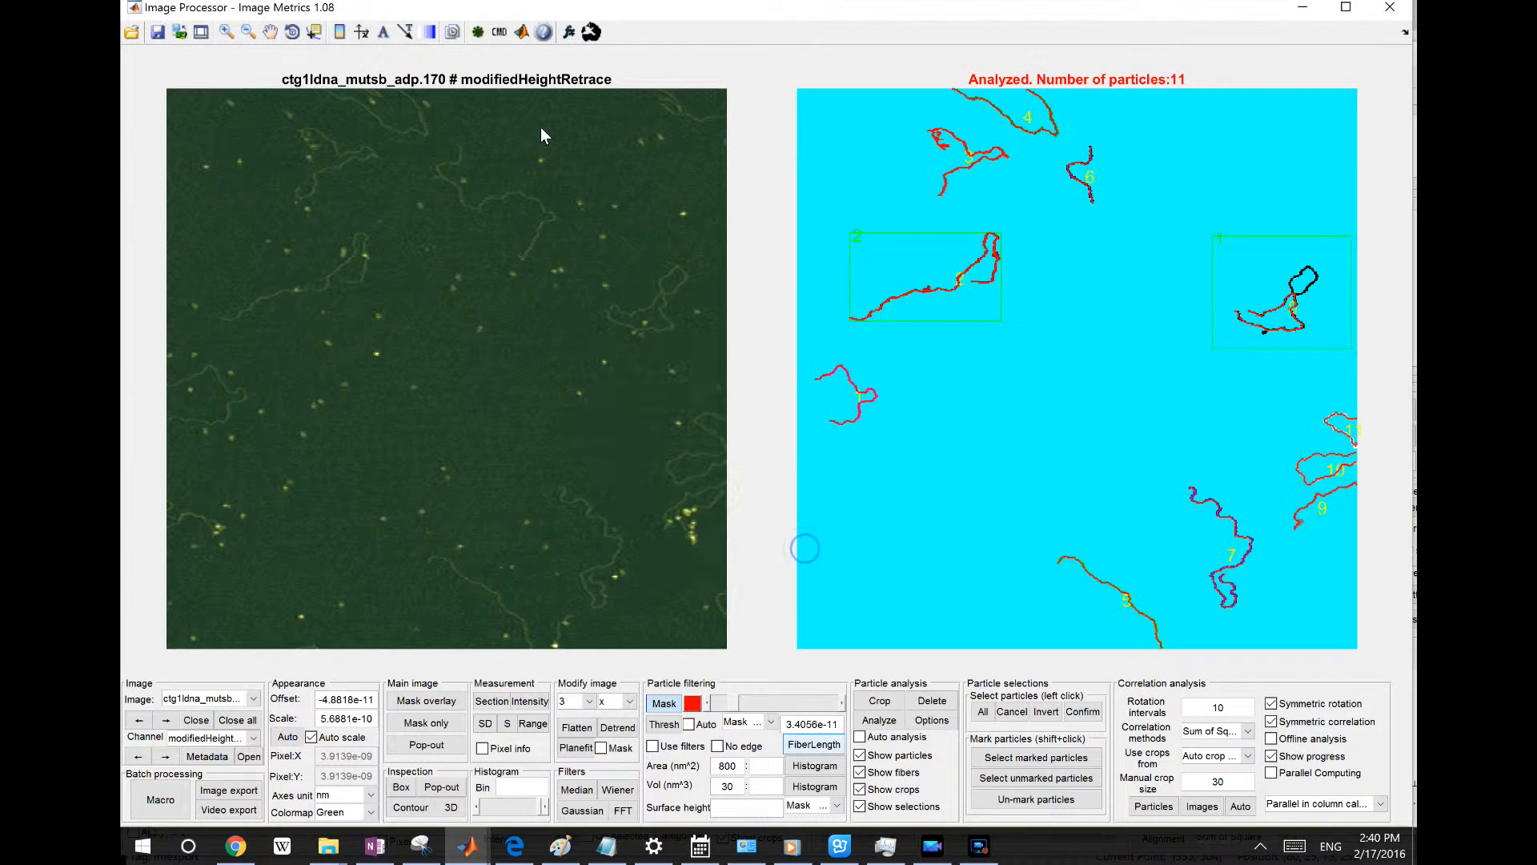
click(409, 34)
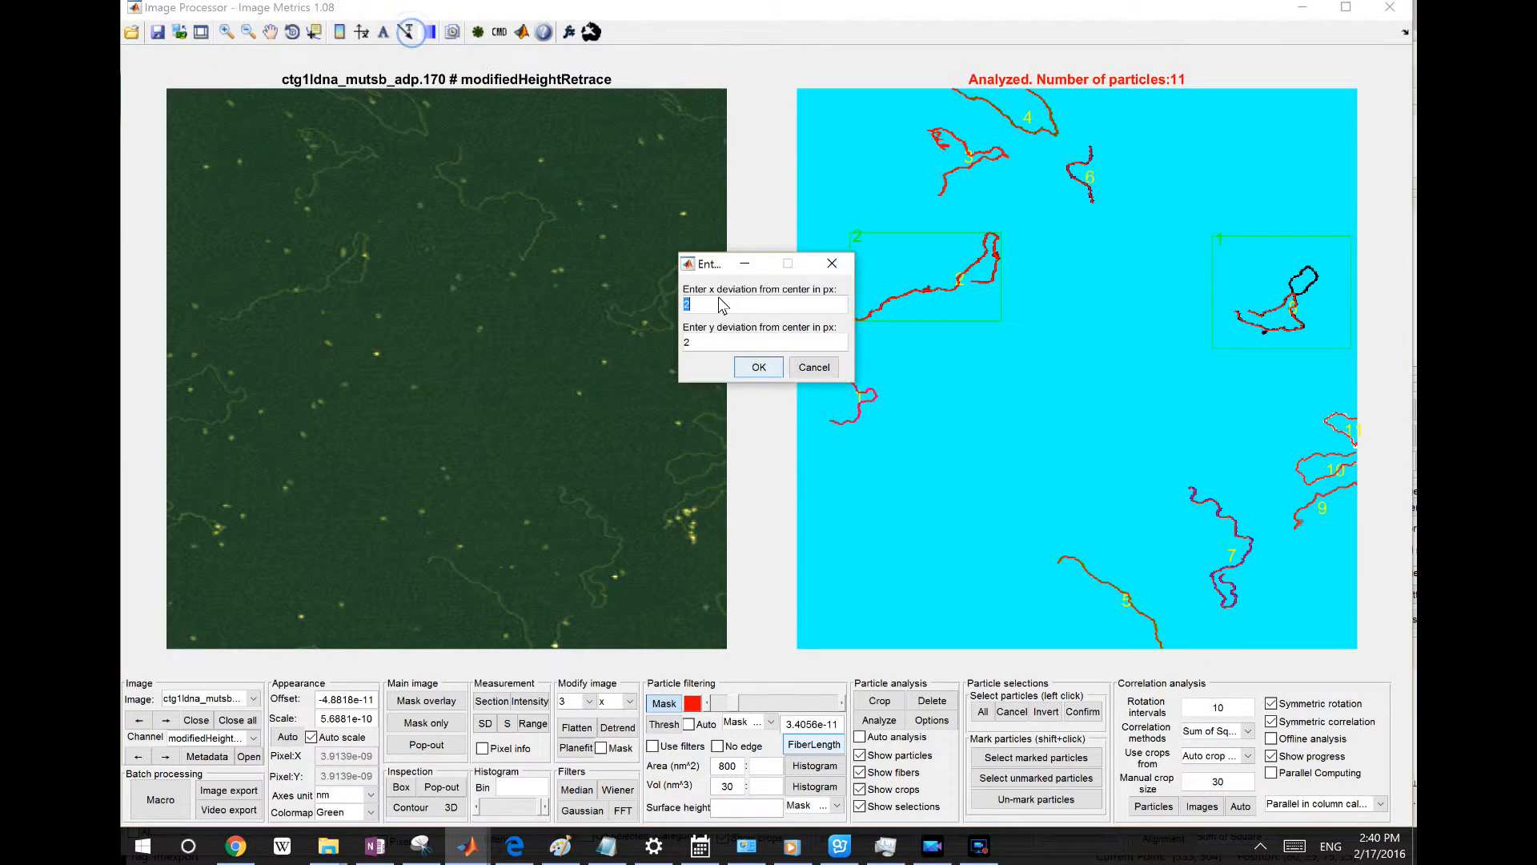
click(753, 368)
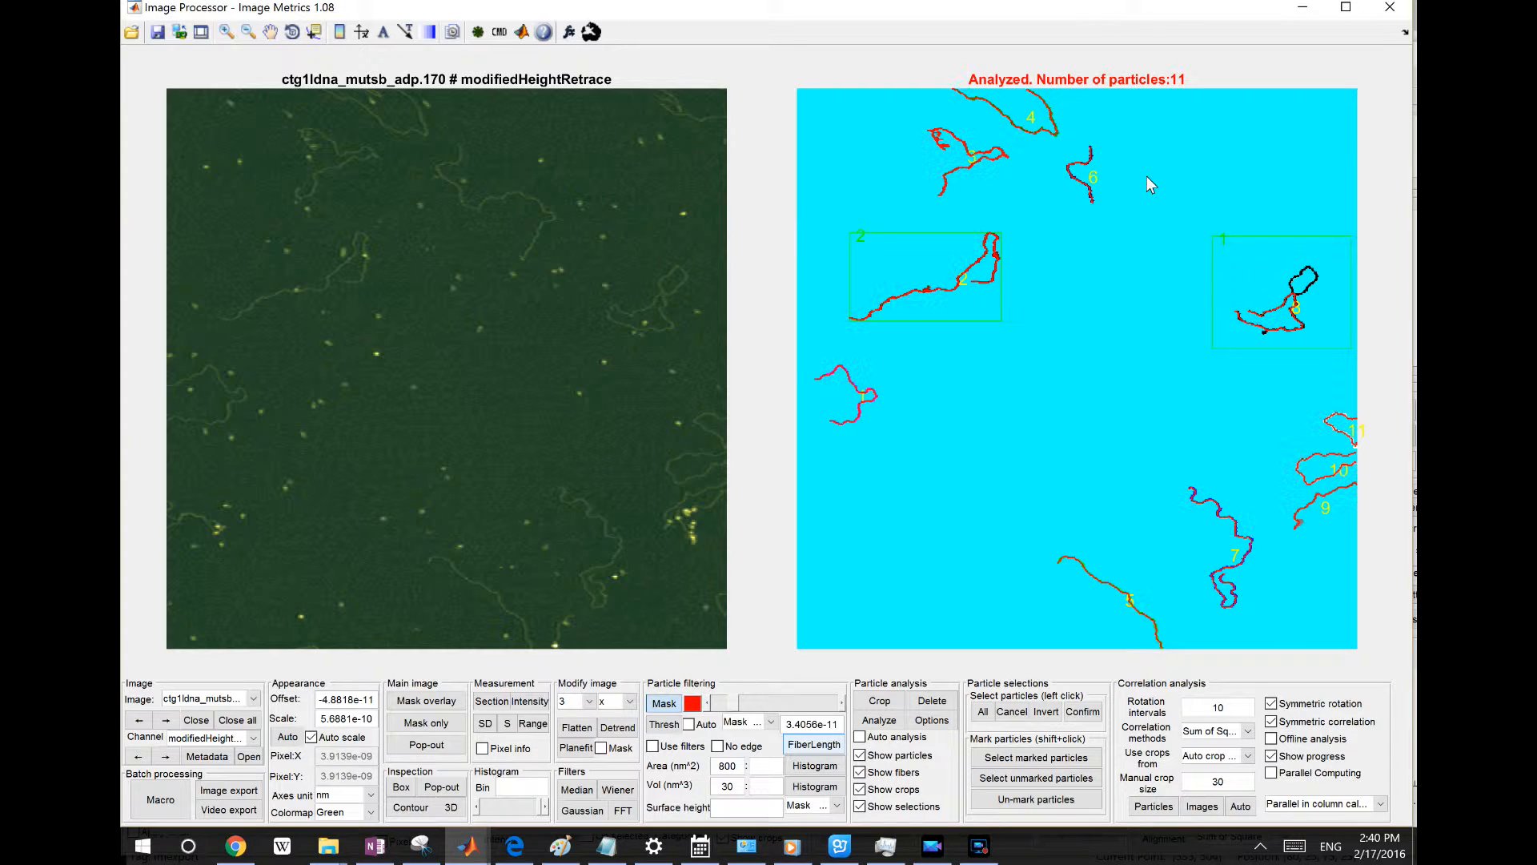
Crop the small fiber near the top of the analyzed image as a single particle into Region Inspector
right_click(1074, 177)
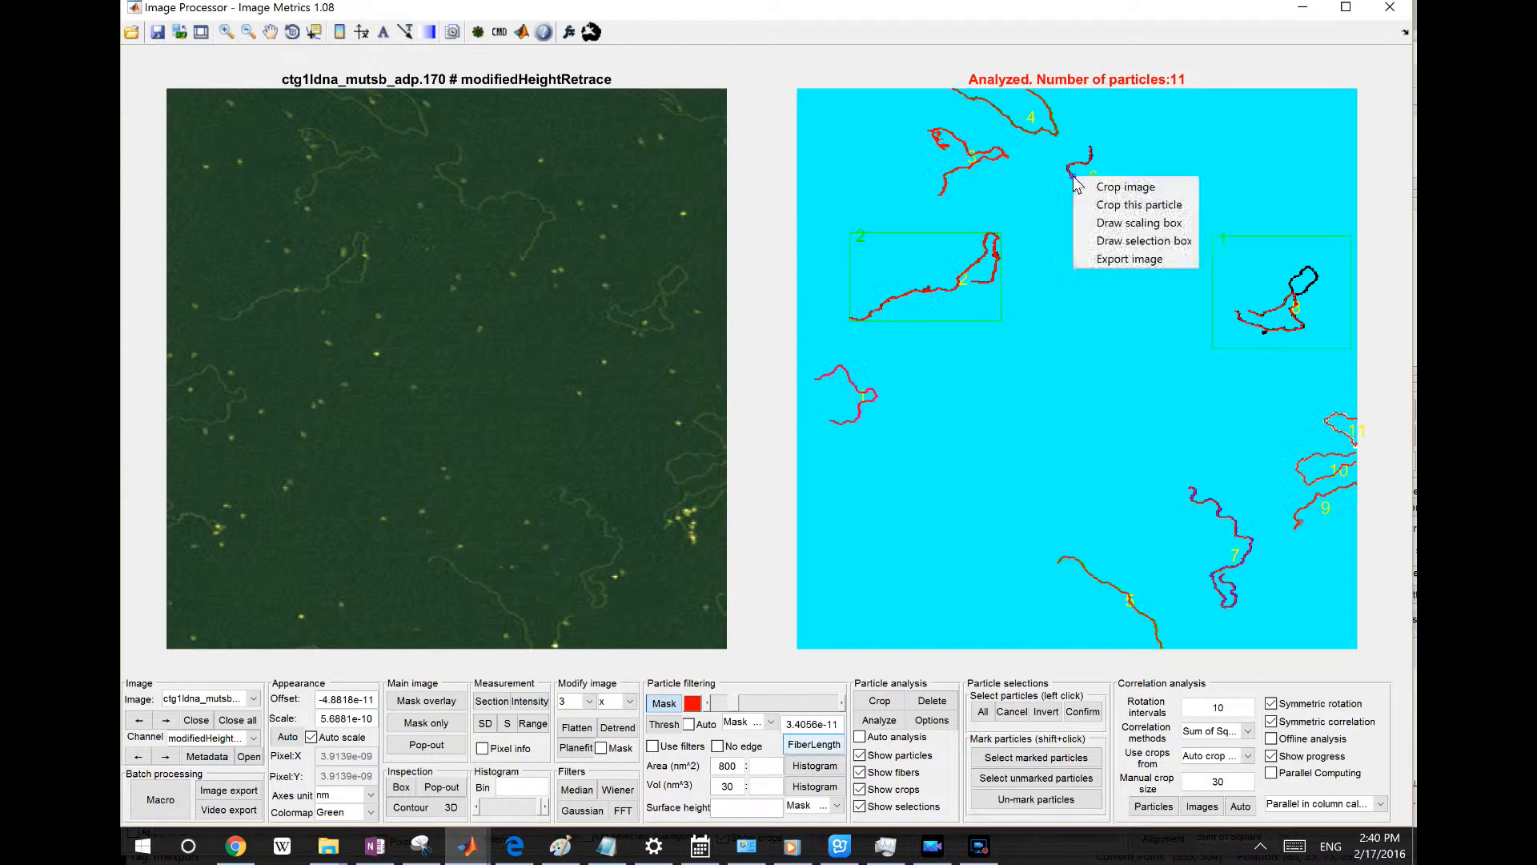
click(1125, 206)
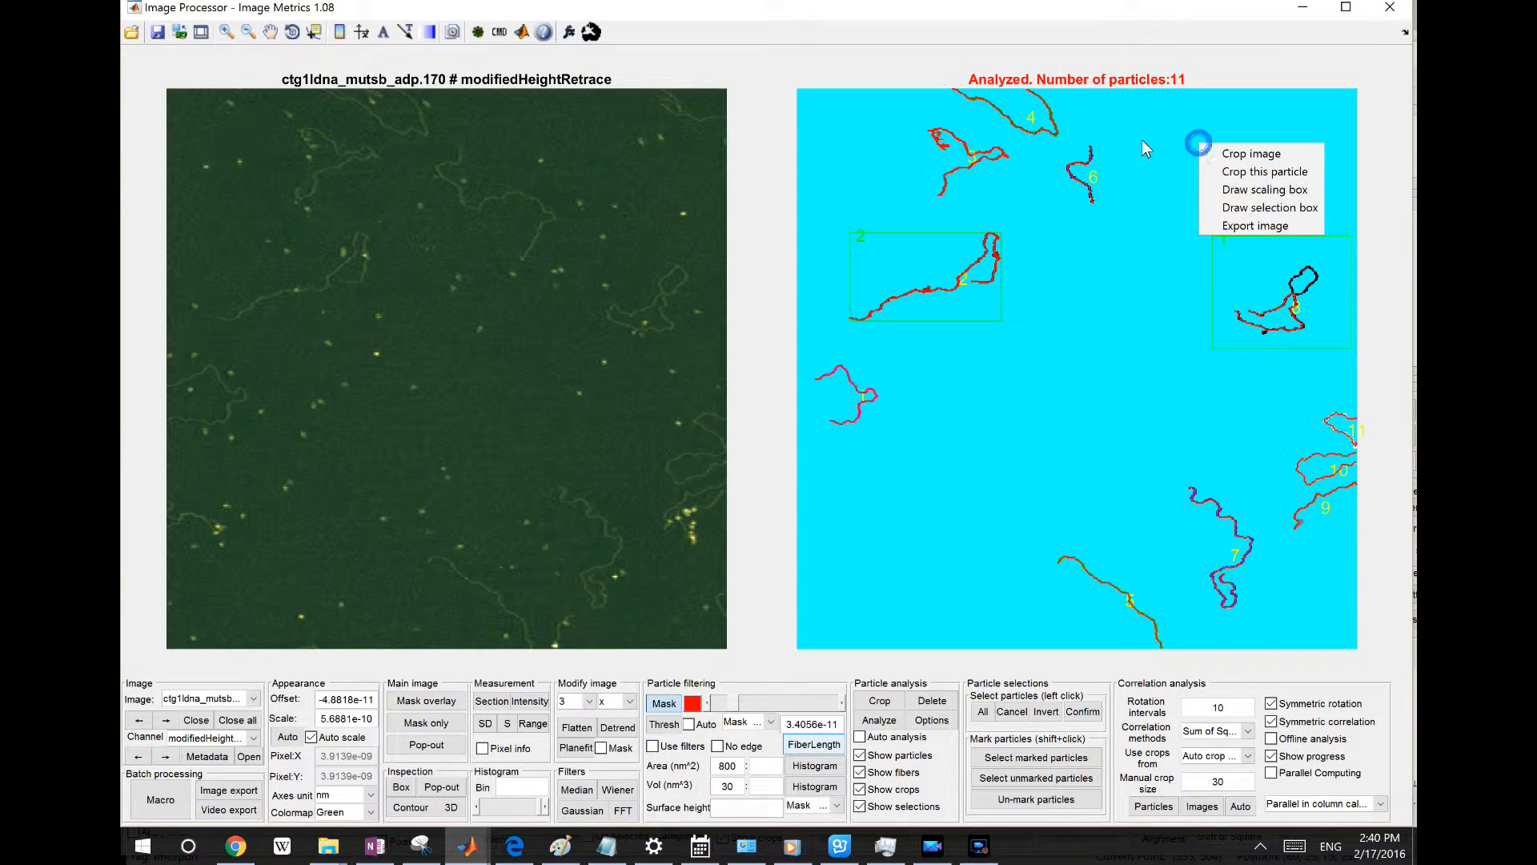
right_click(1073, 194)
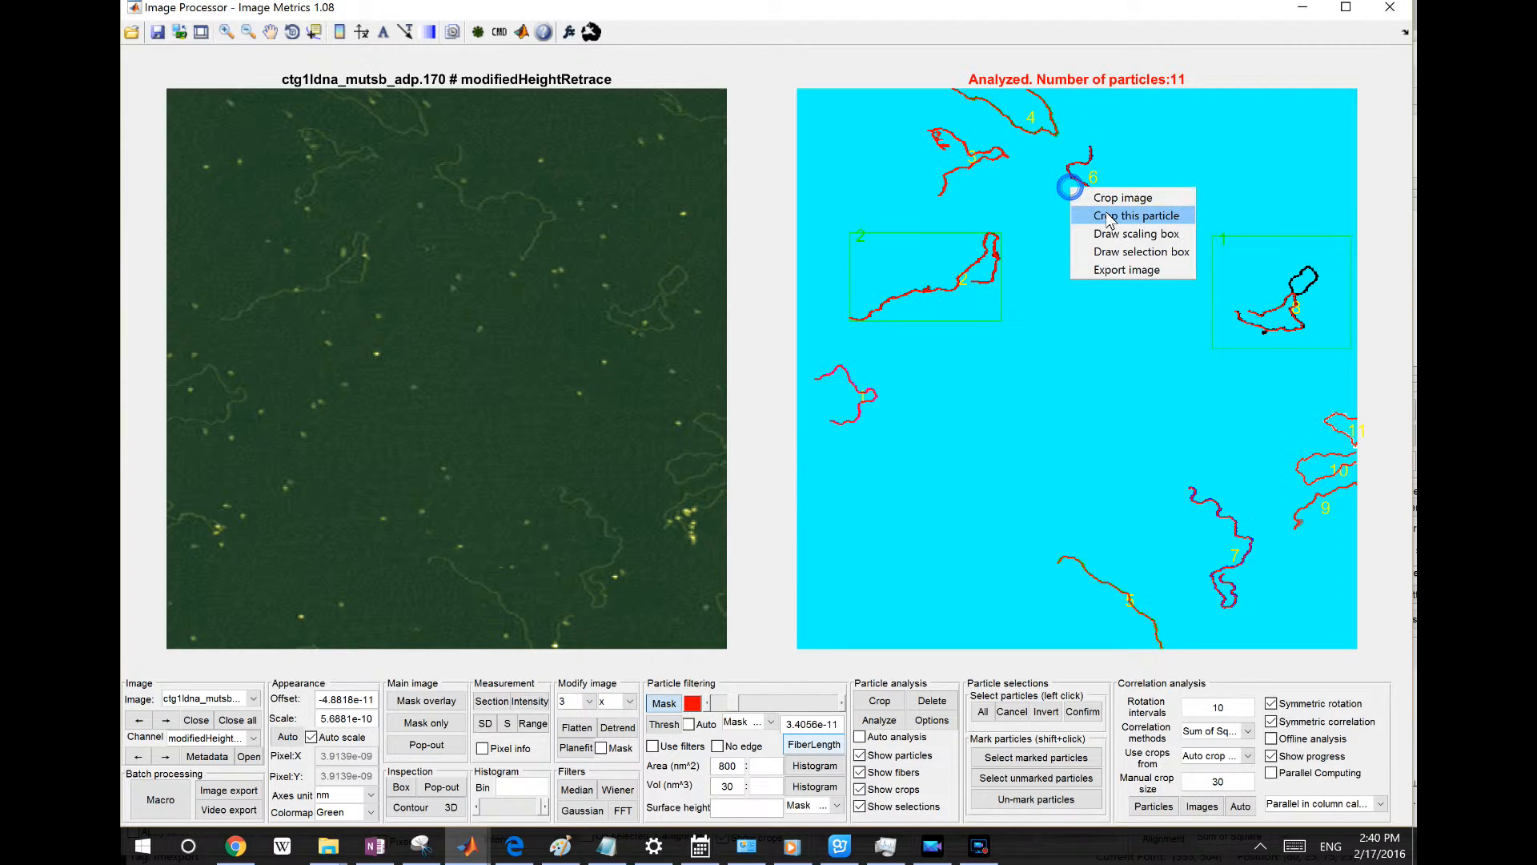
click(1108, 206)
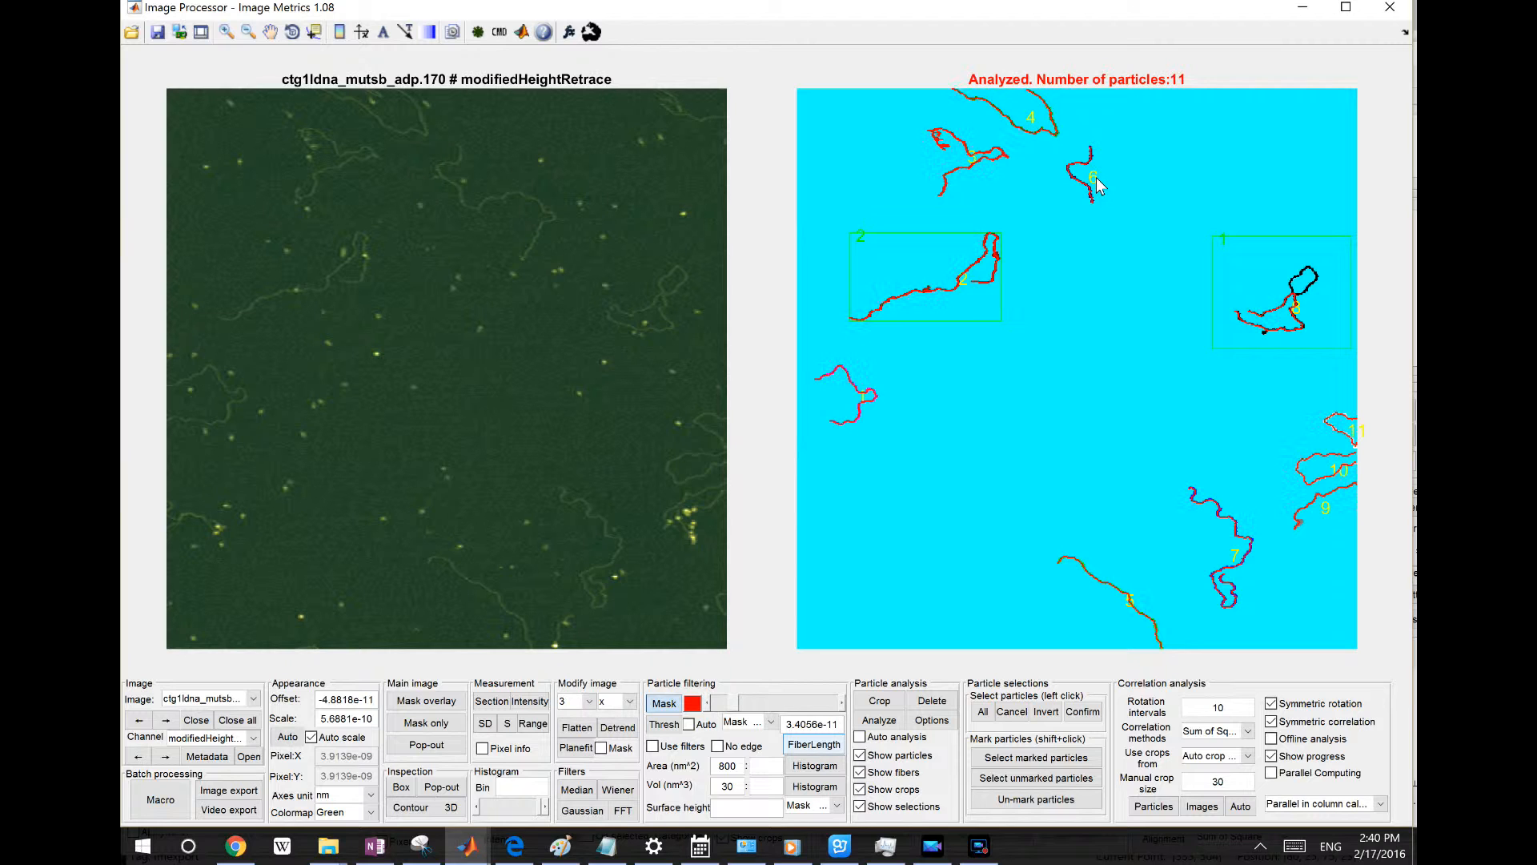
right_click(1094, 177)
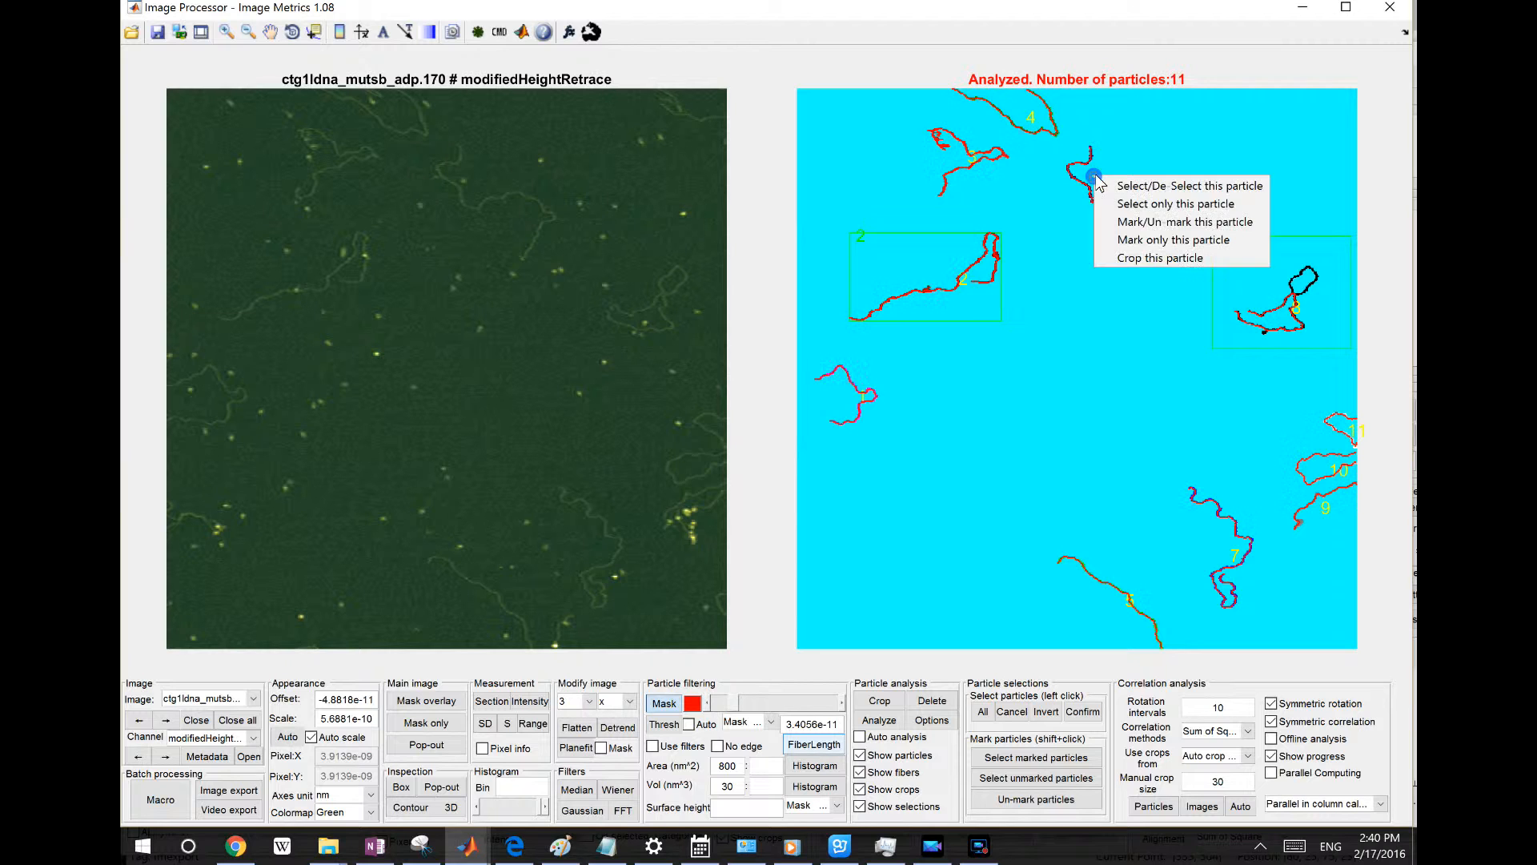
click(1142, 258)
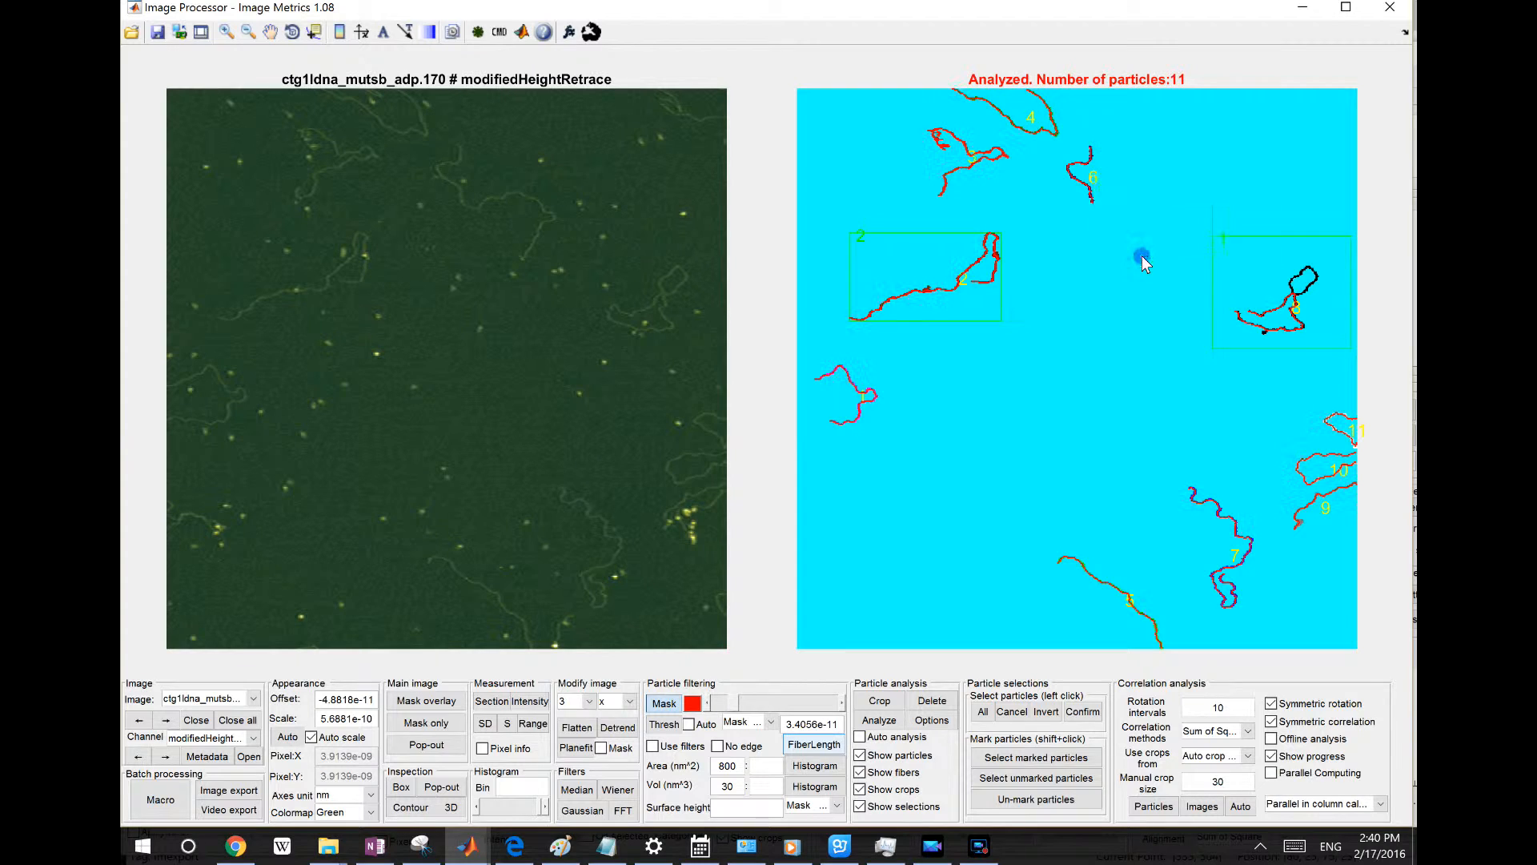
double_click(1083, 178)
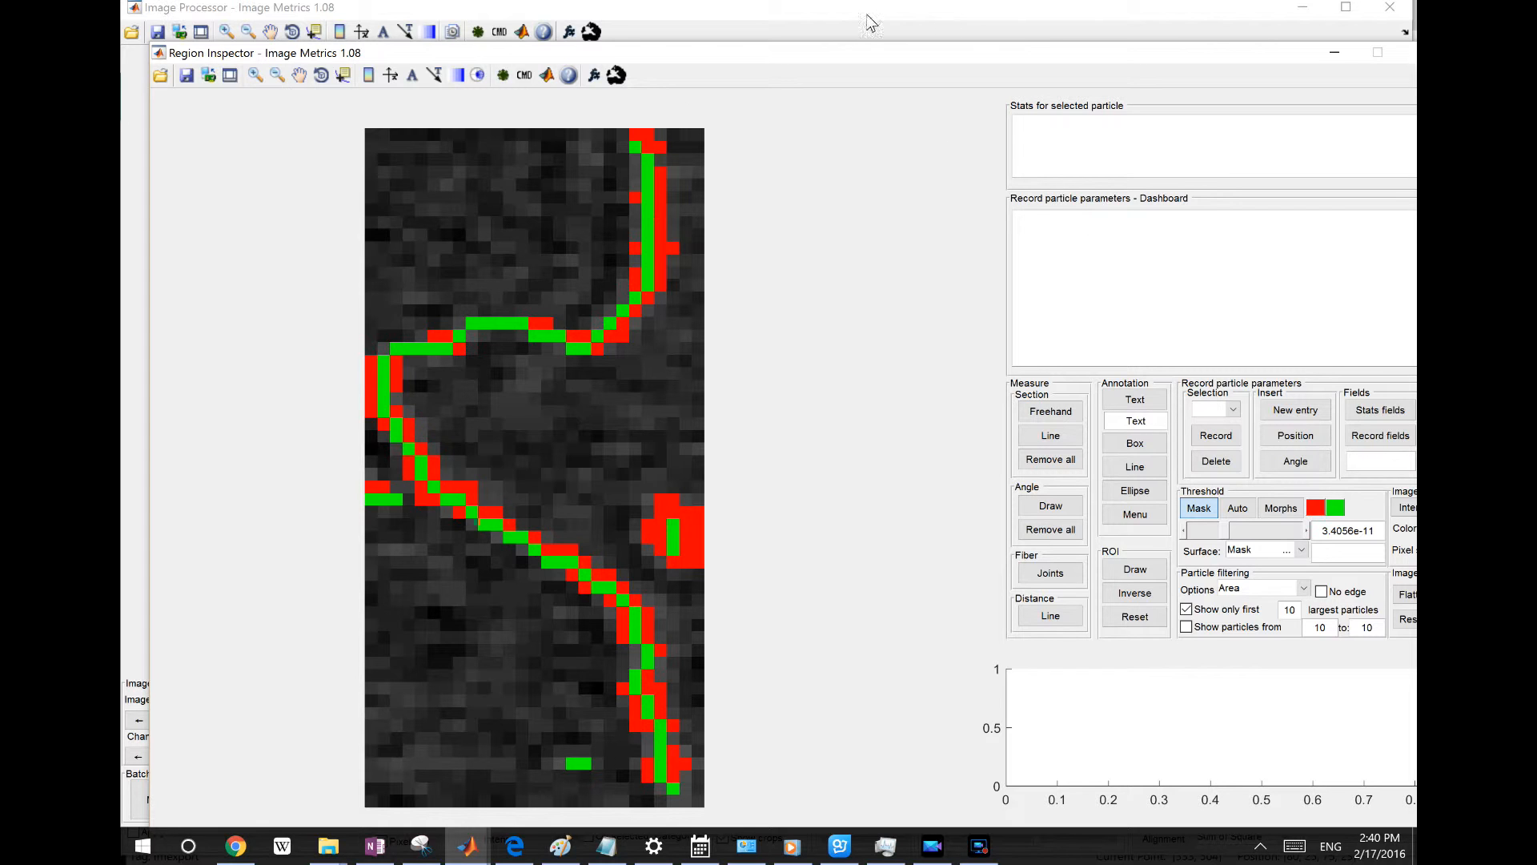
click(620, 73)
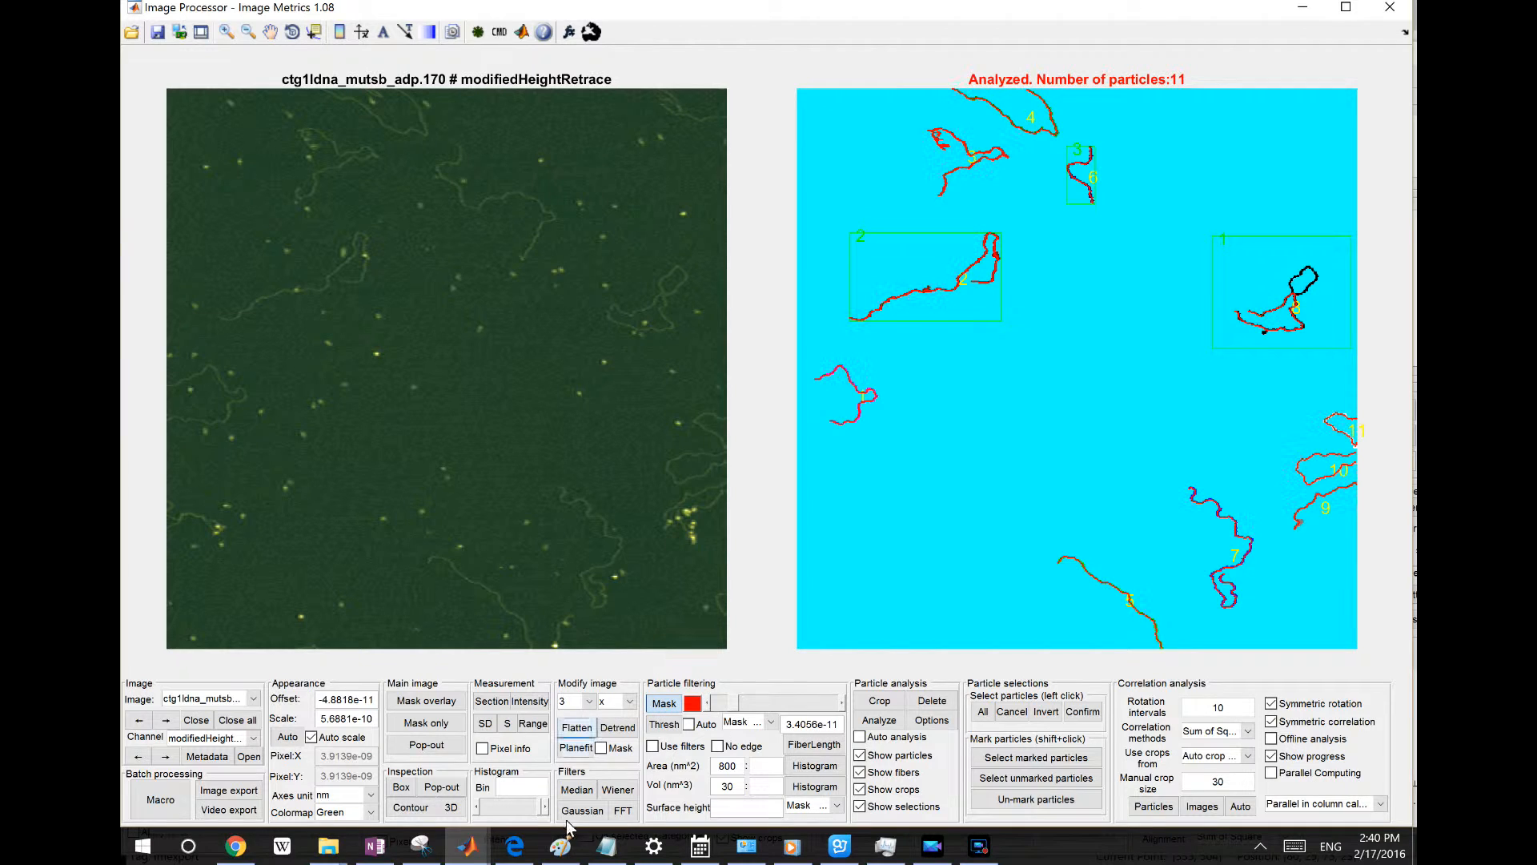
Switch to the Particle Analyzer window
mouse_move(473, 848)
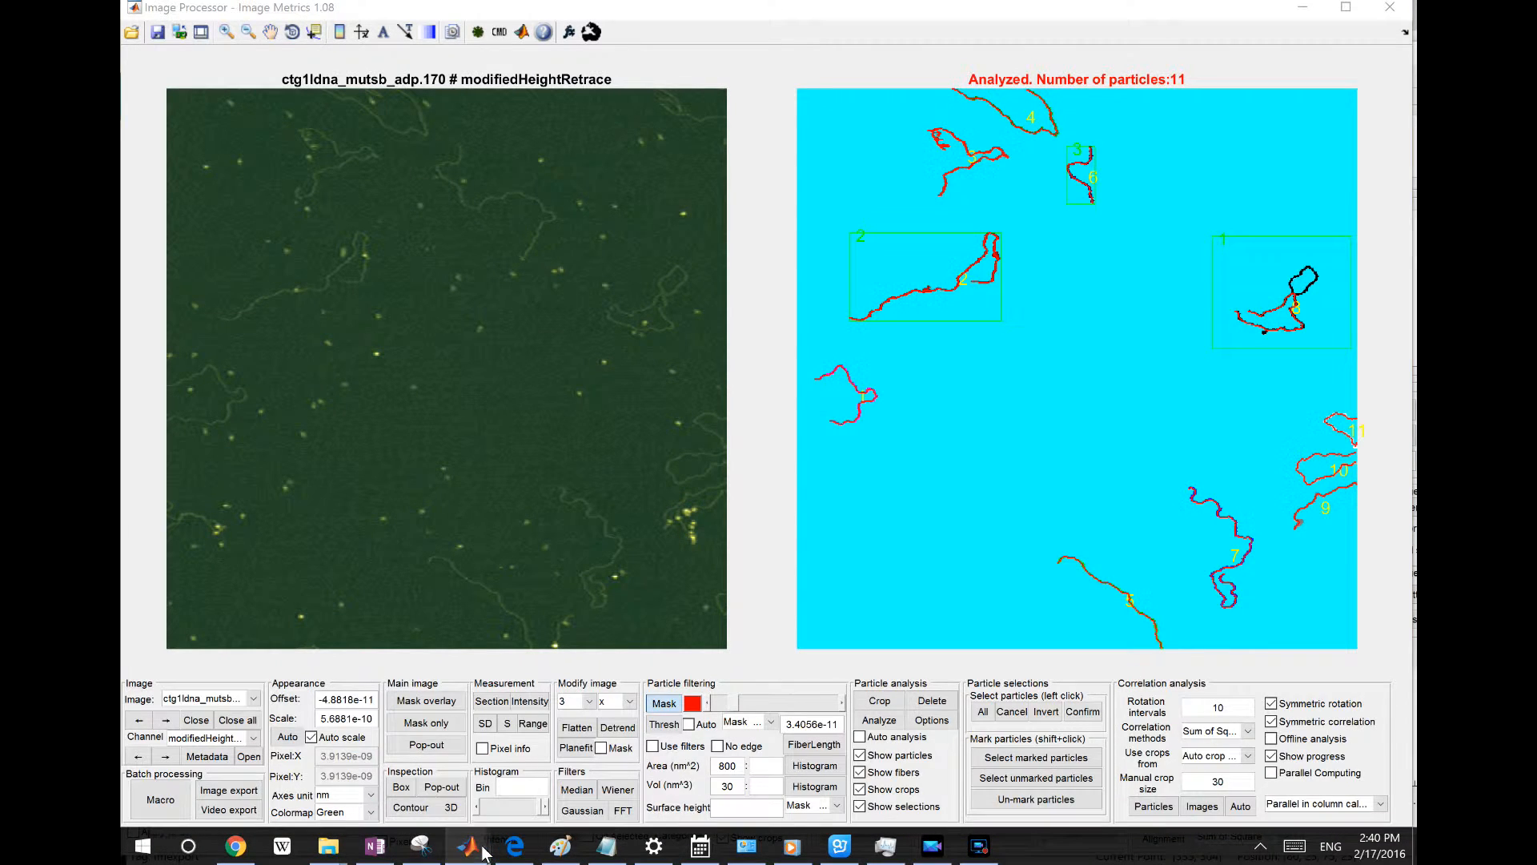
click(1183, 766)
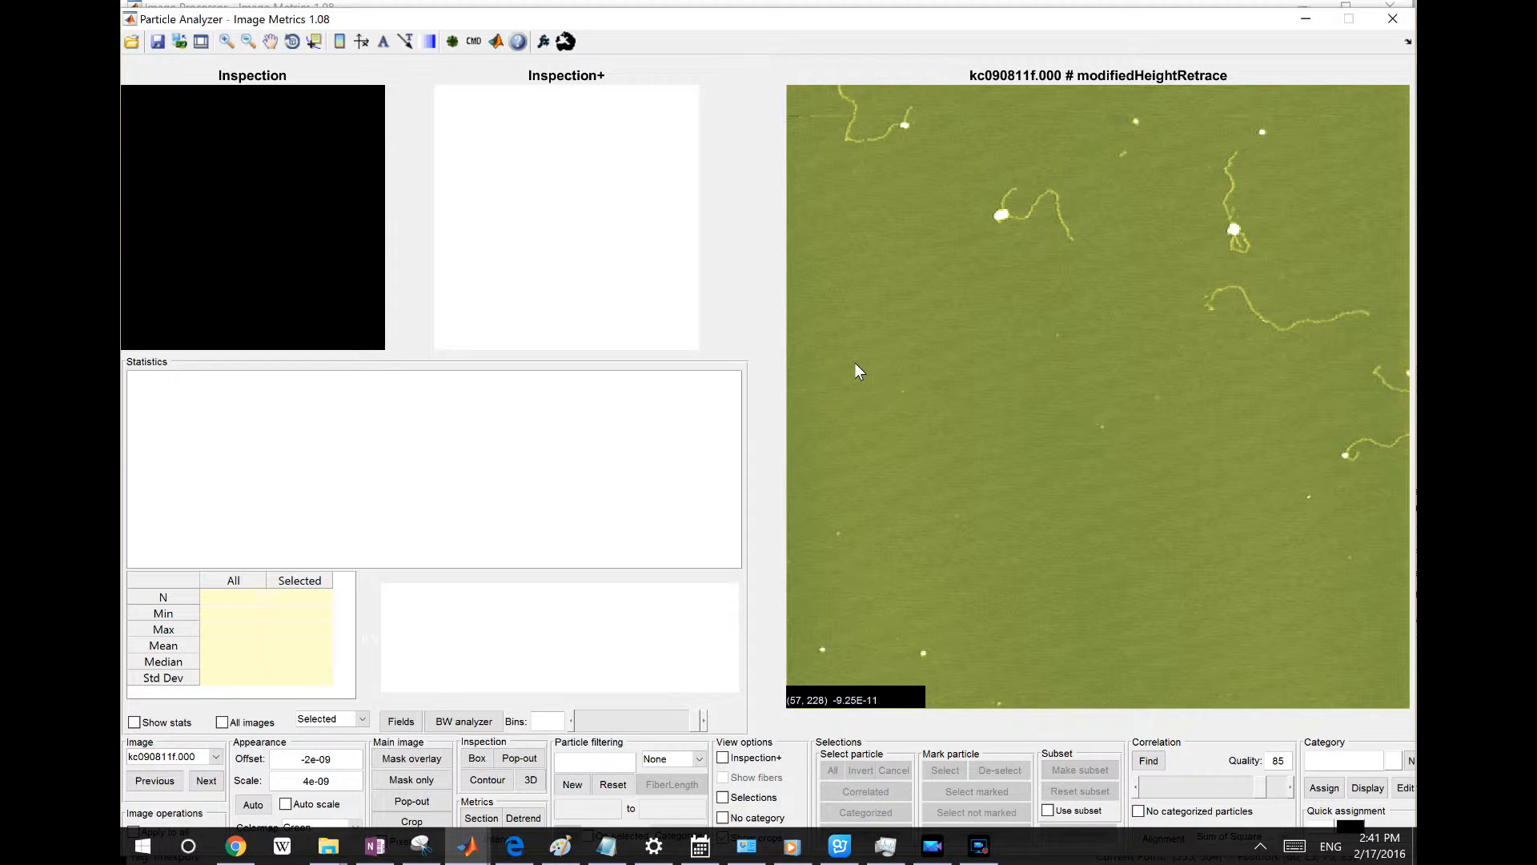
drag(902, 28, 902, 21)
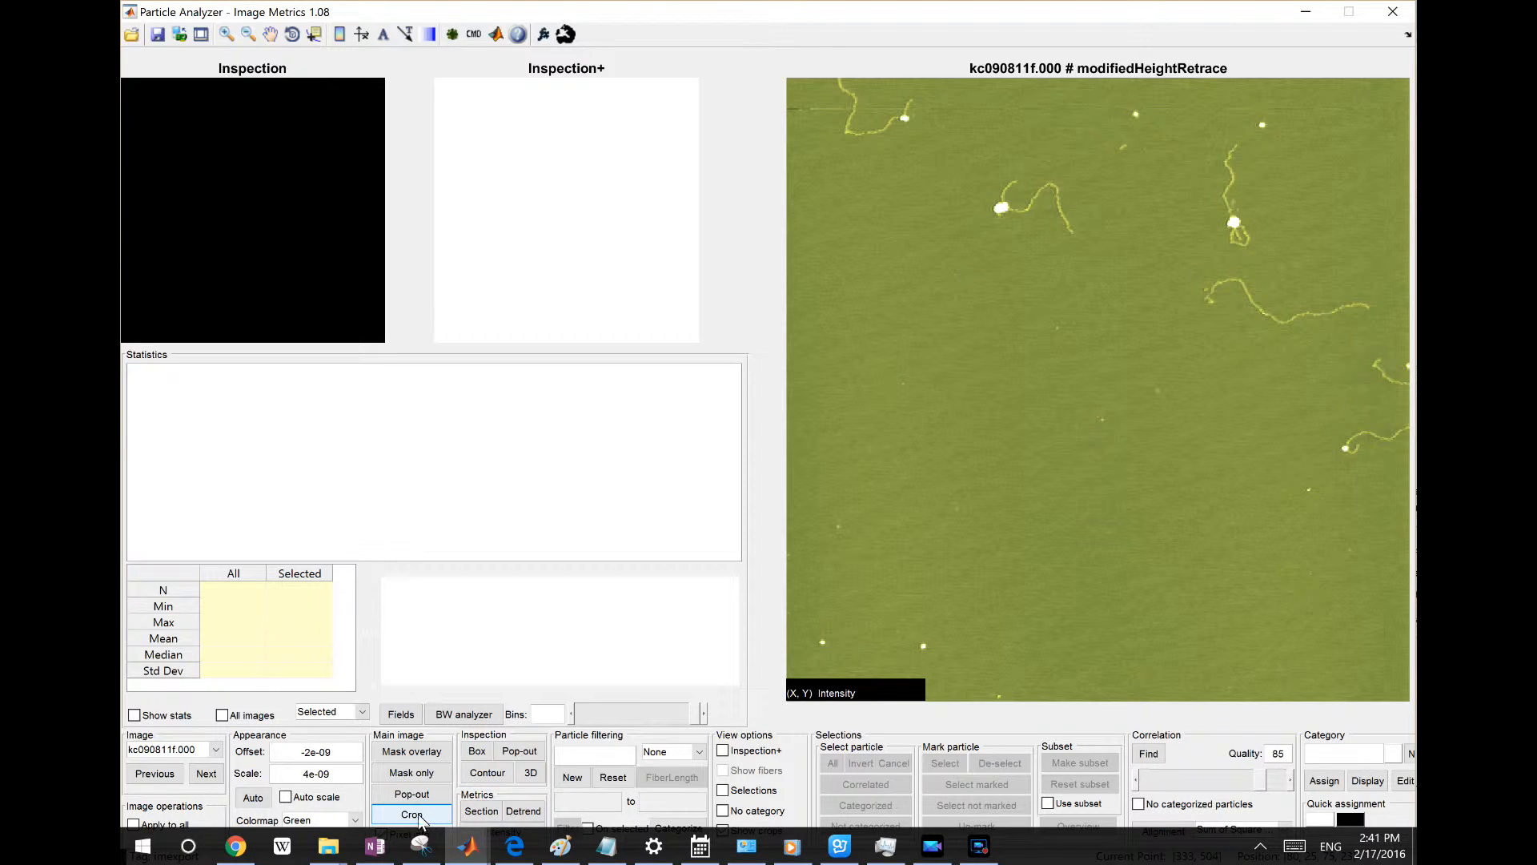
Turn on the selections view and select all particles
right_click(1103, 248)
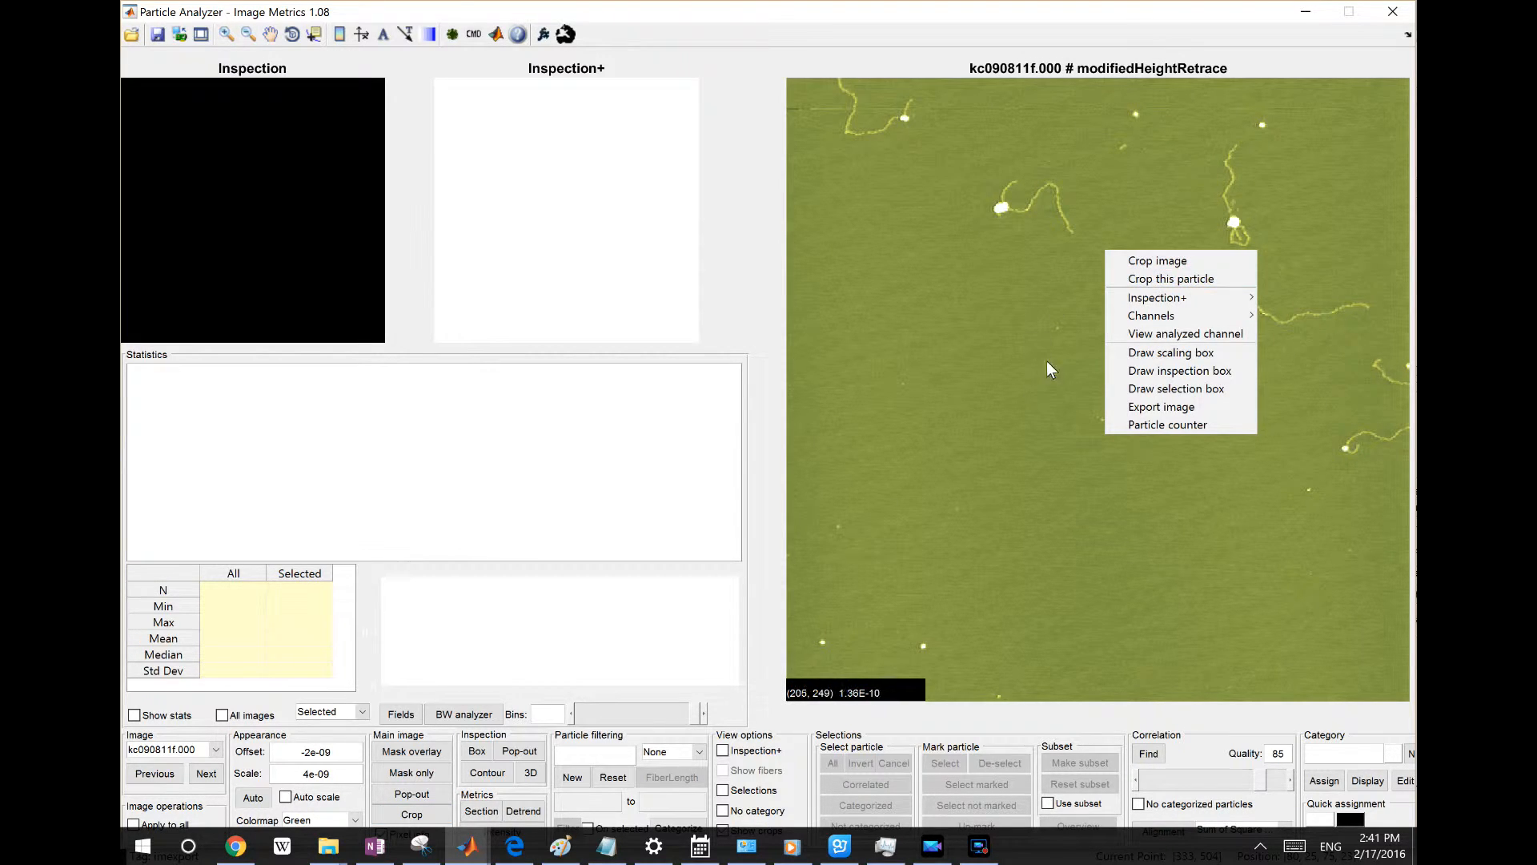
click(982, 287)
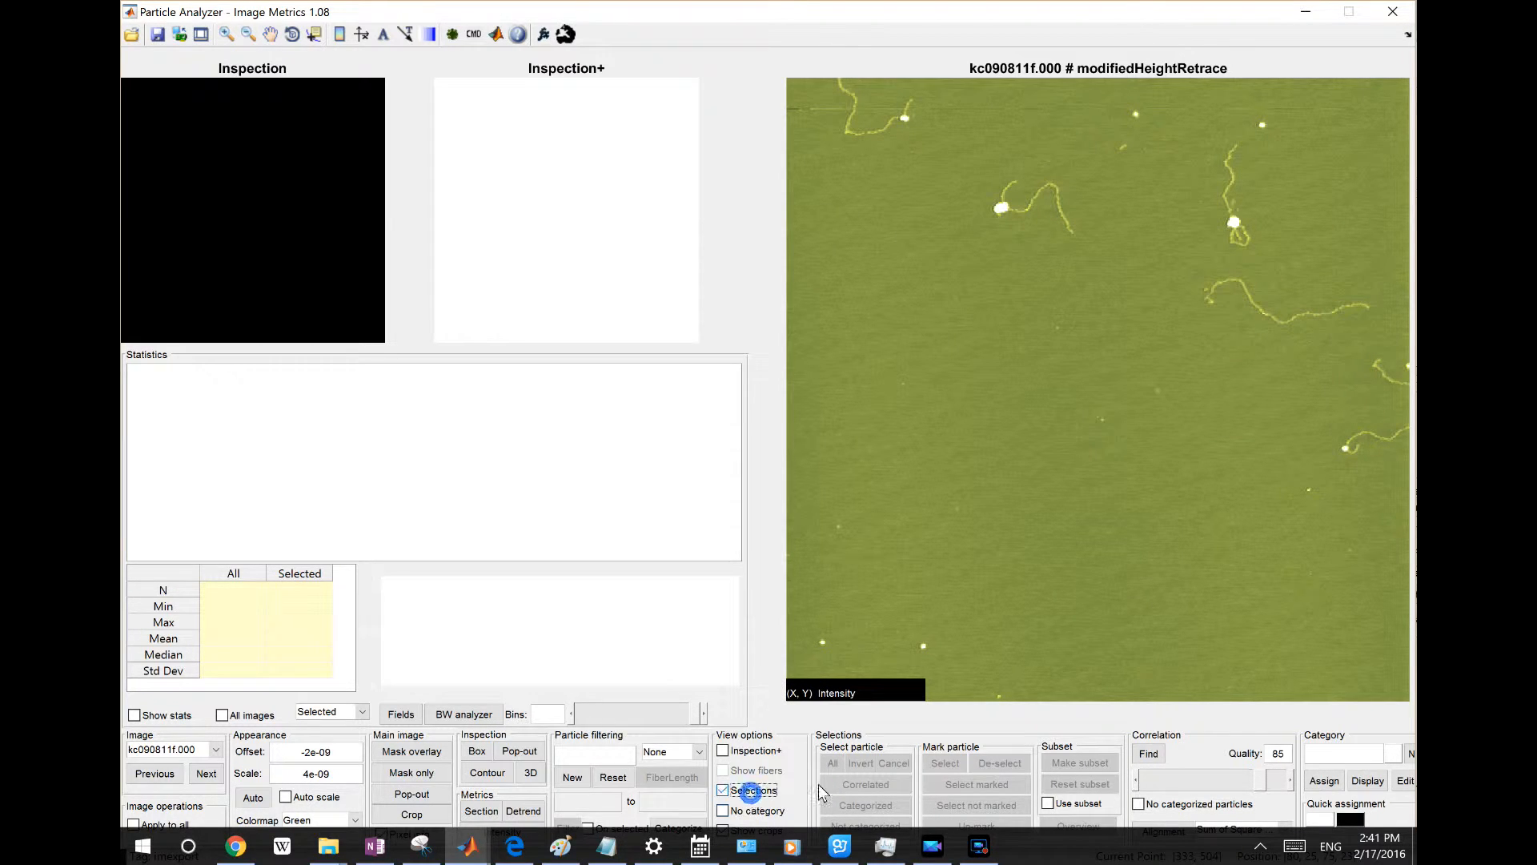
click(743, 790)
click(832, 763)
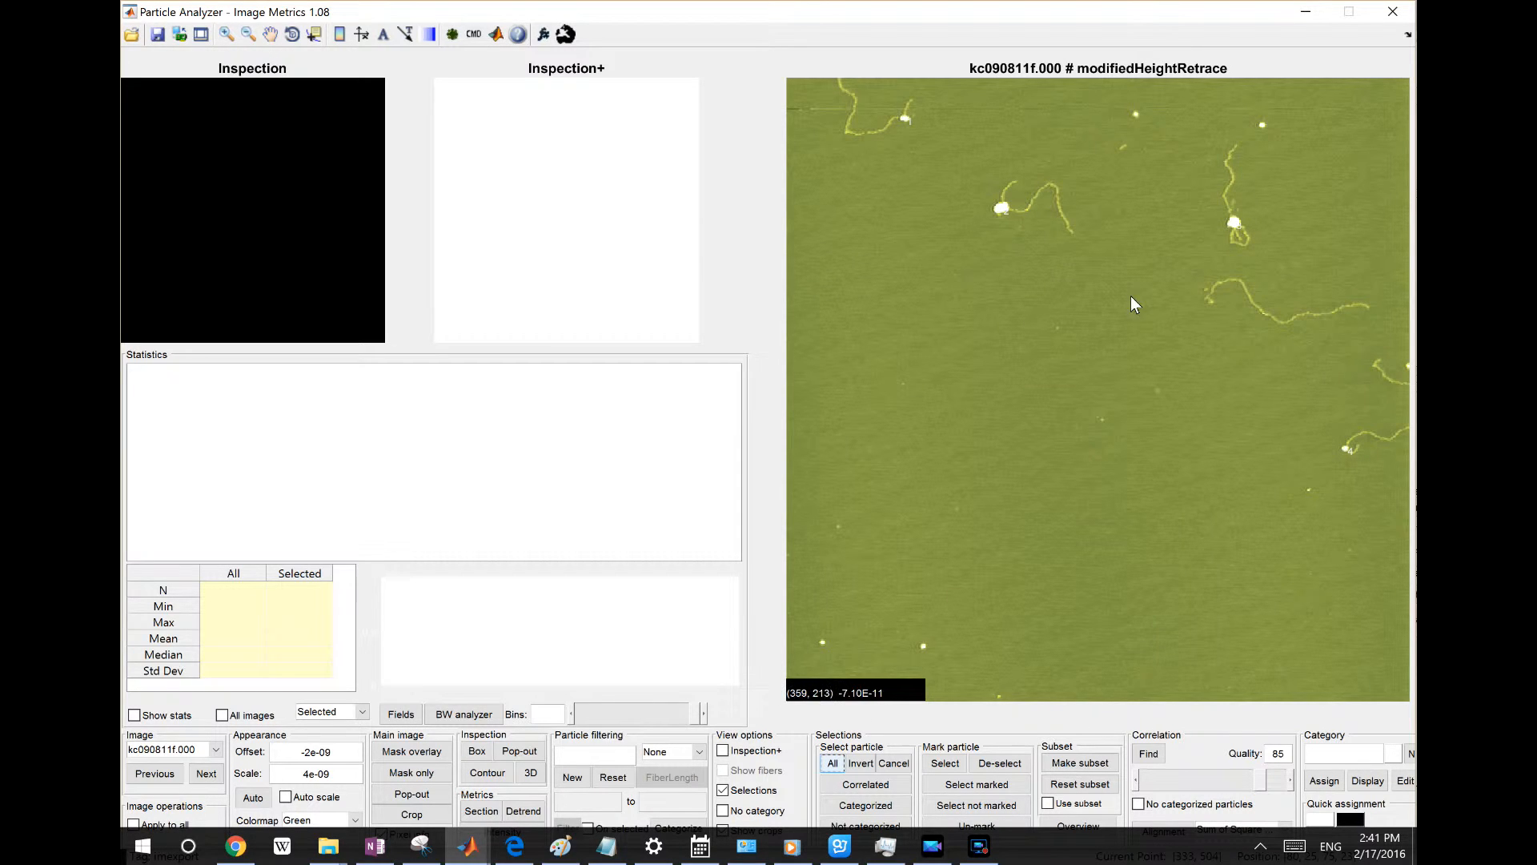
Set the particle label font to Helvetica Plain size 18
click(383, 34)
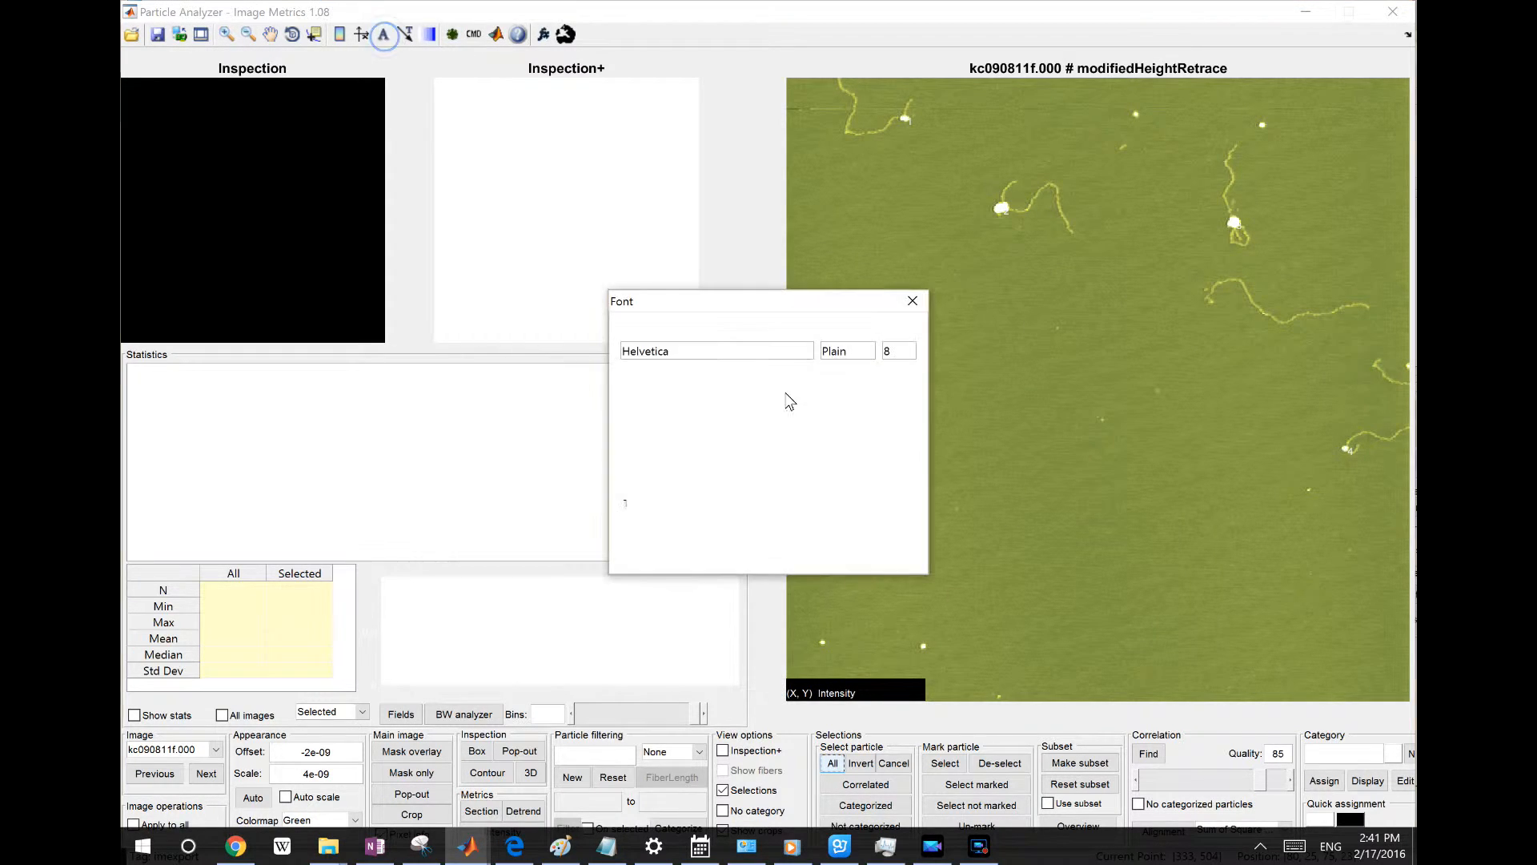
click(890, 450)
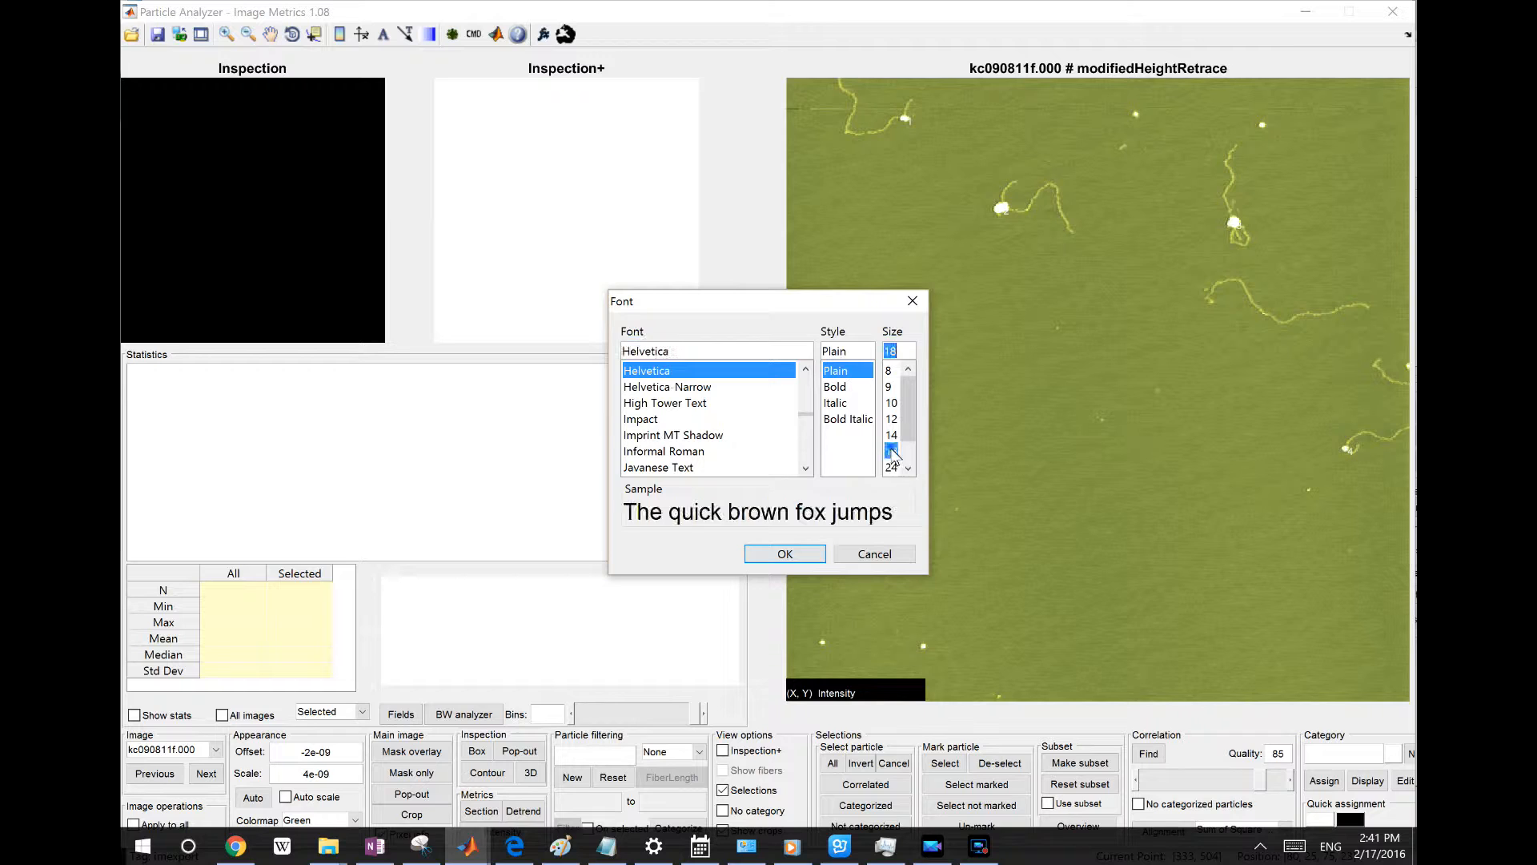
click(787, 554)
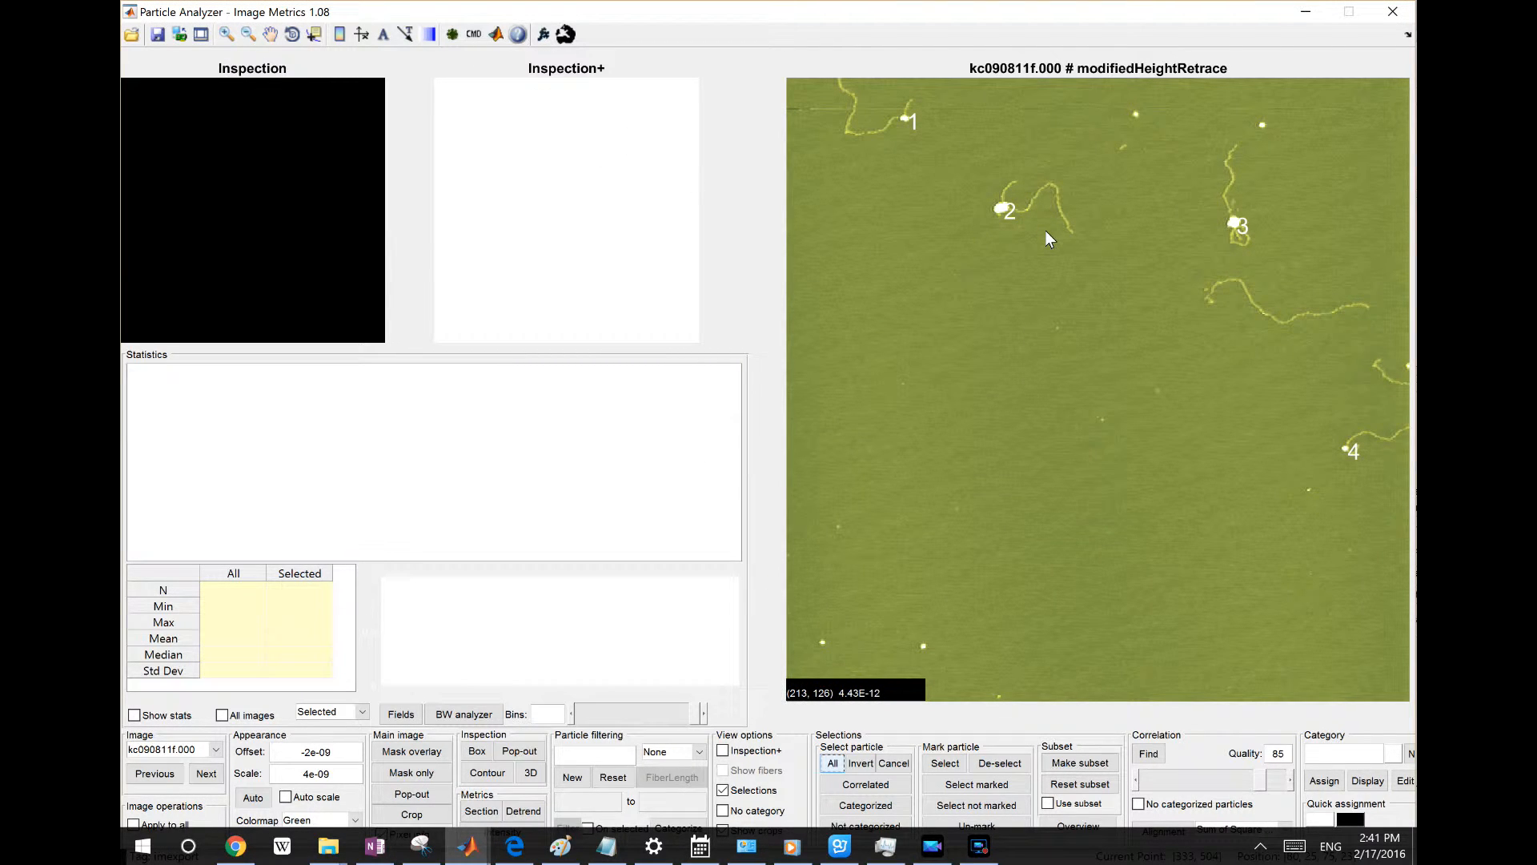
Show particle 2 in the Inspection+ view
click(1011, 213)
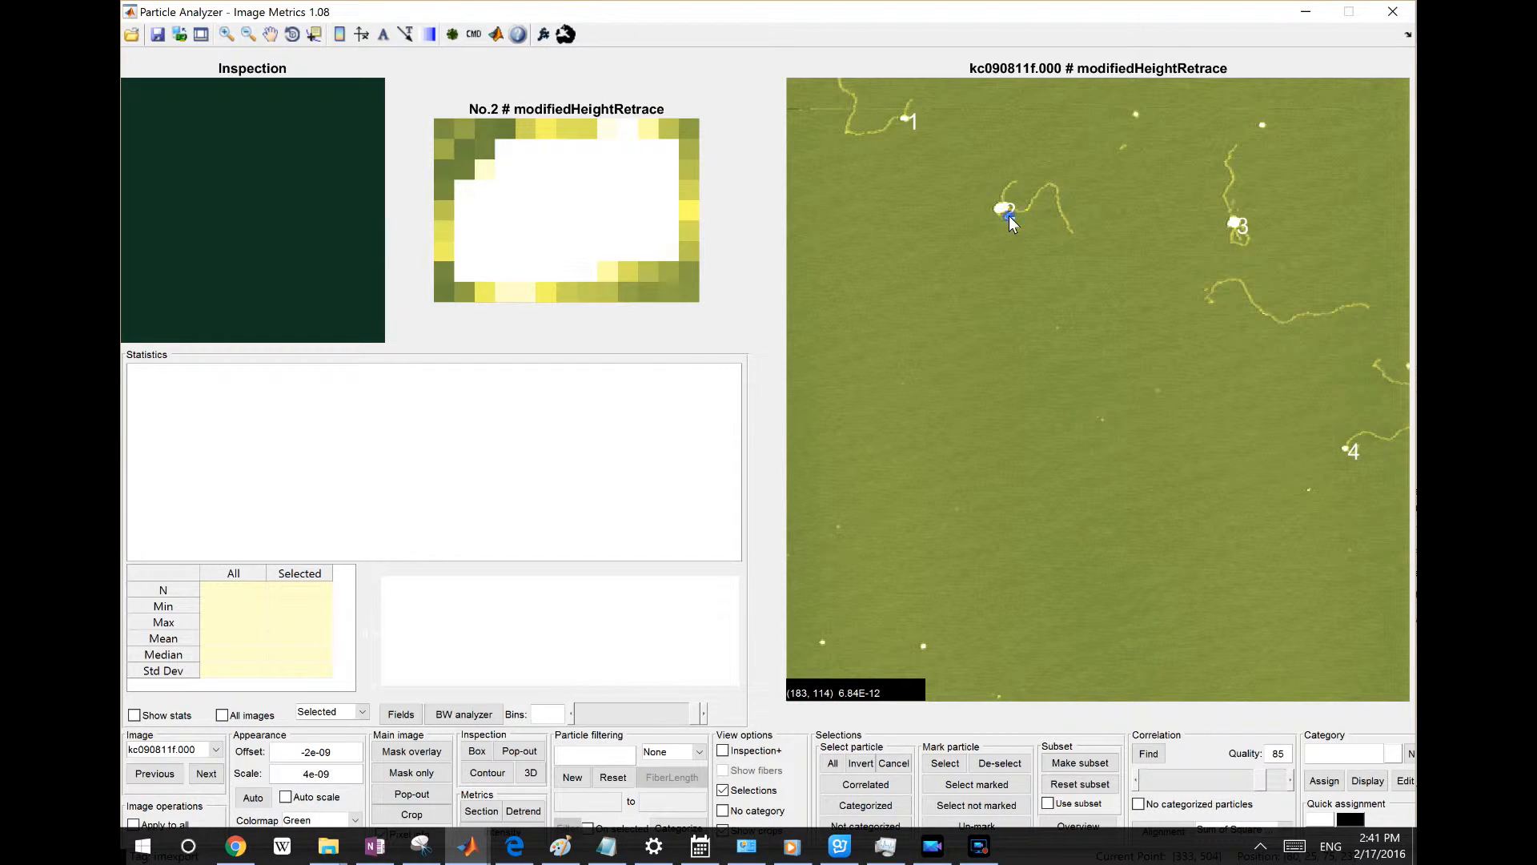
right_click(1009, 216)
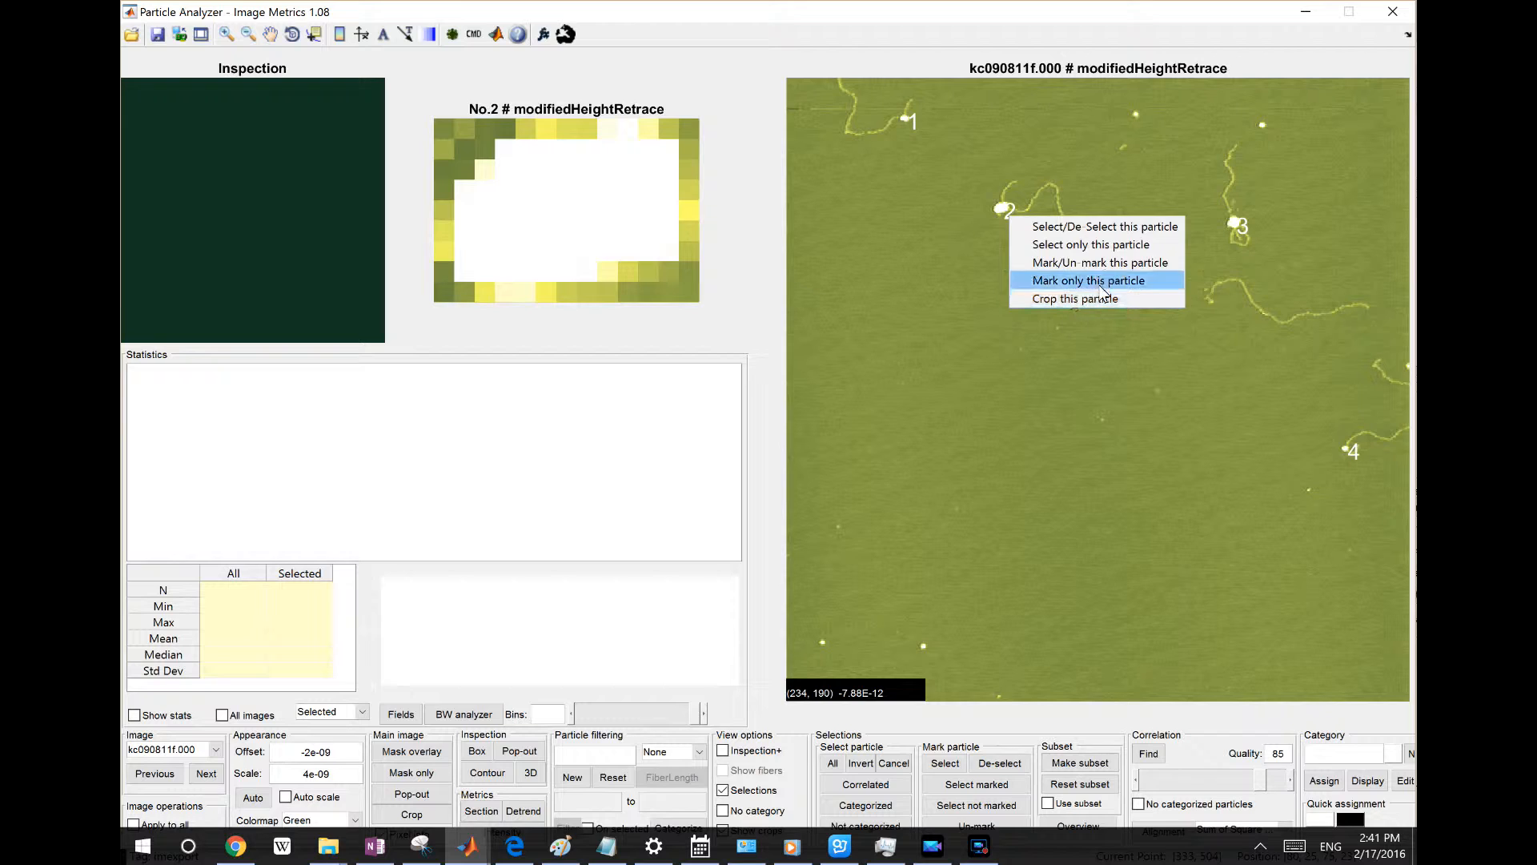
click(1083, 177)
Draw an inspection box around particle 2 and its attached fiber
right_click(1002, 209)
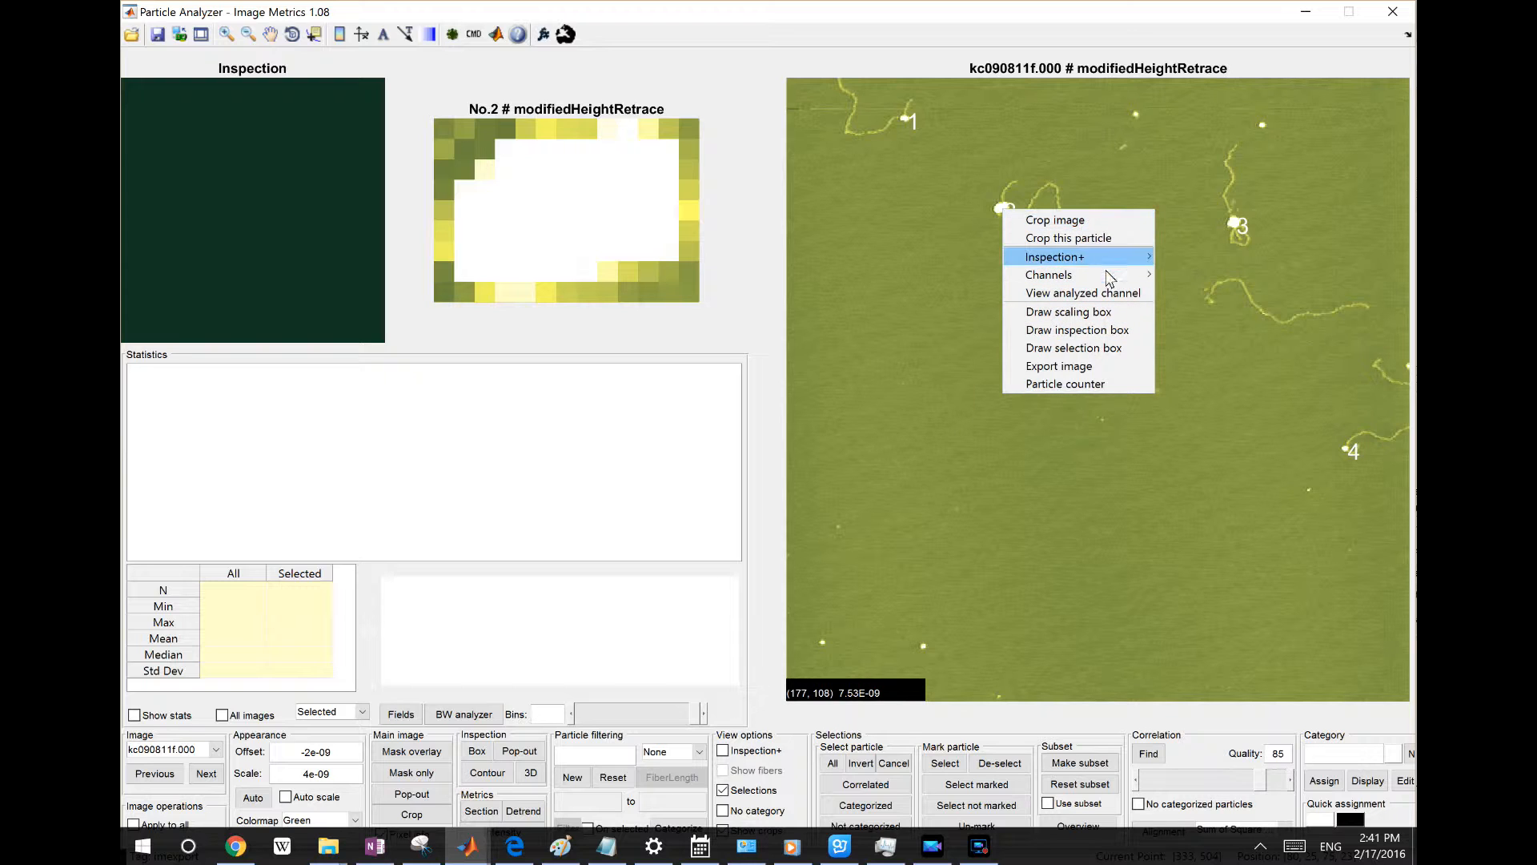
mouse_move(1109, 276)
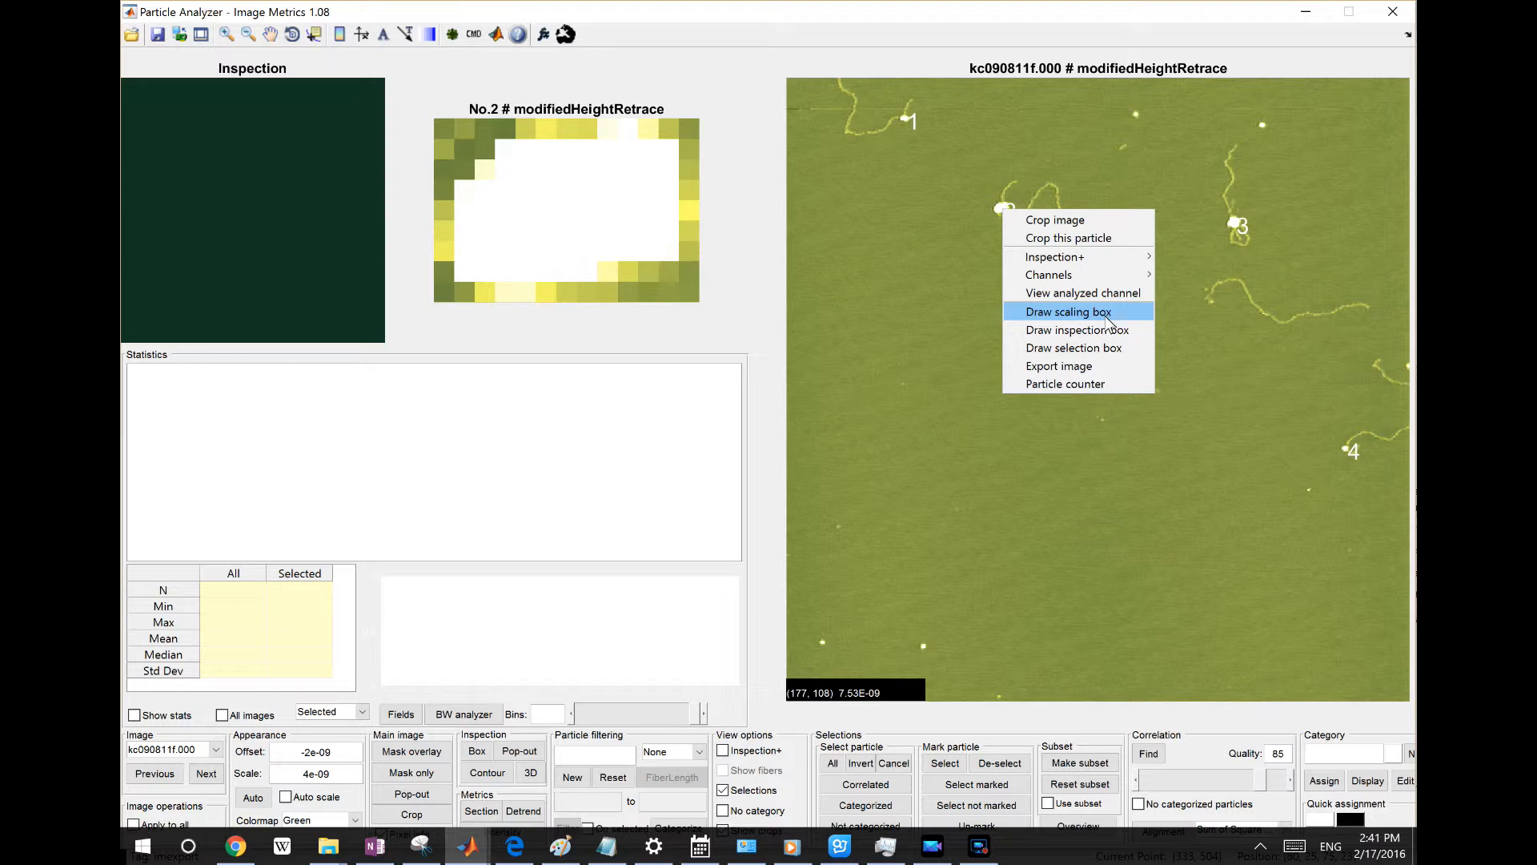
click(888, 248)
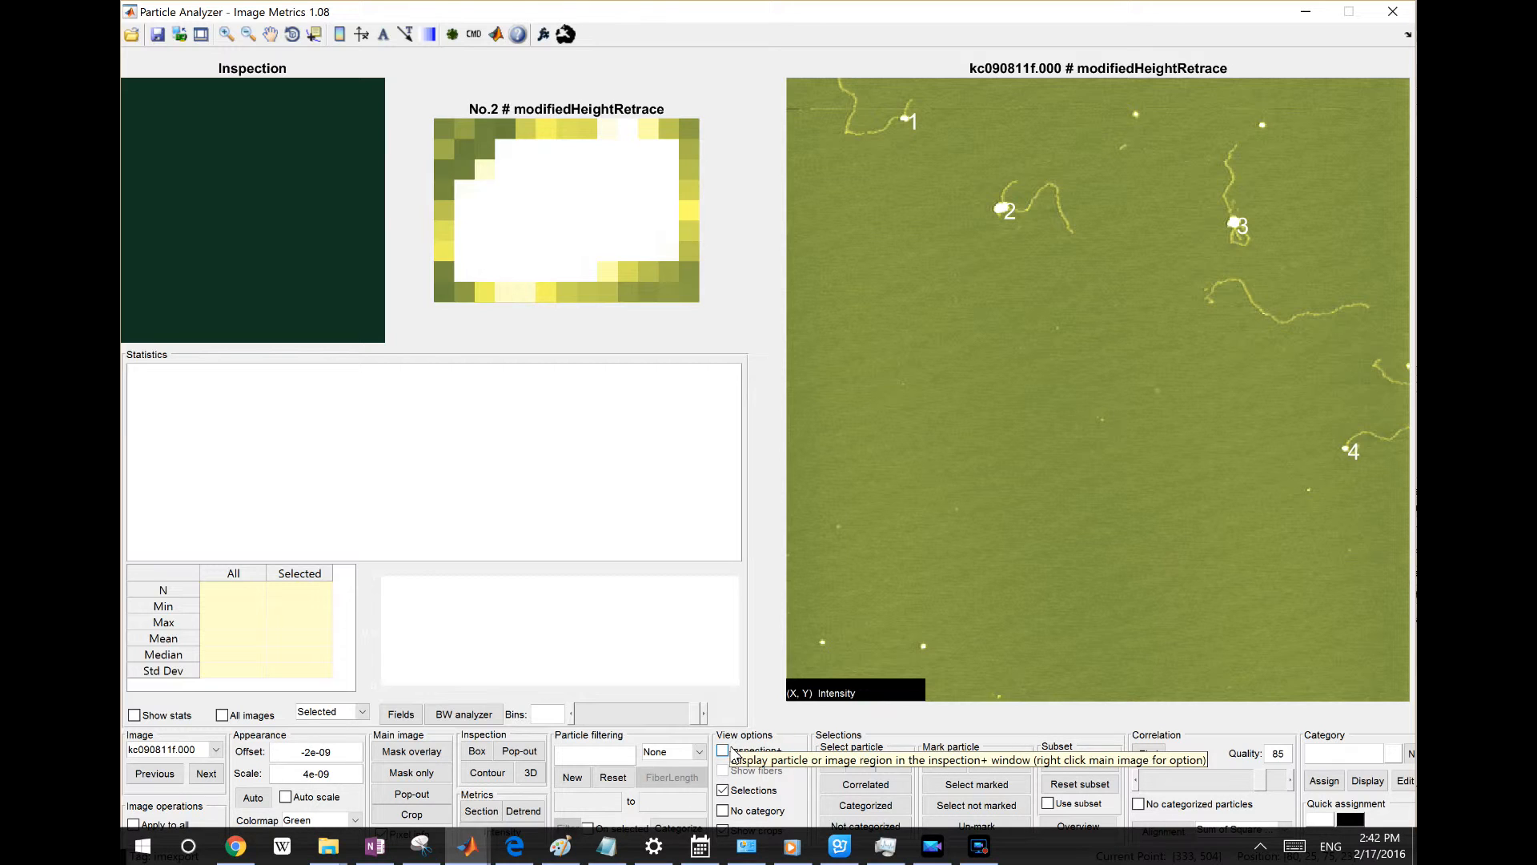
right_click(924, 293)
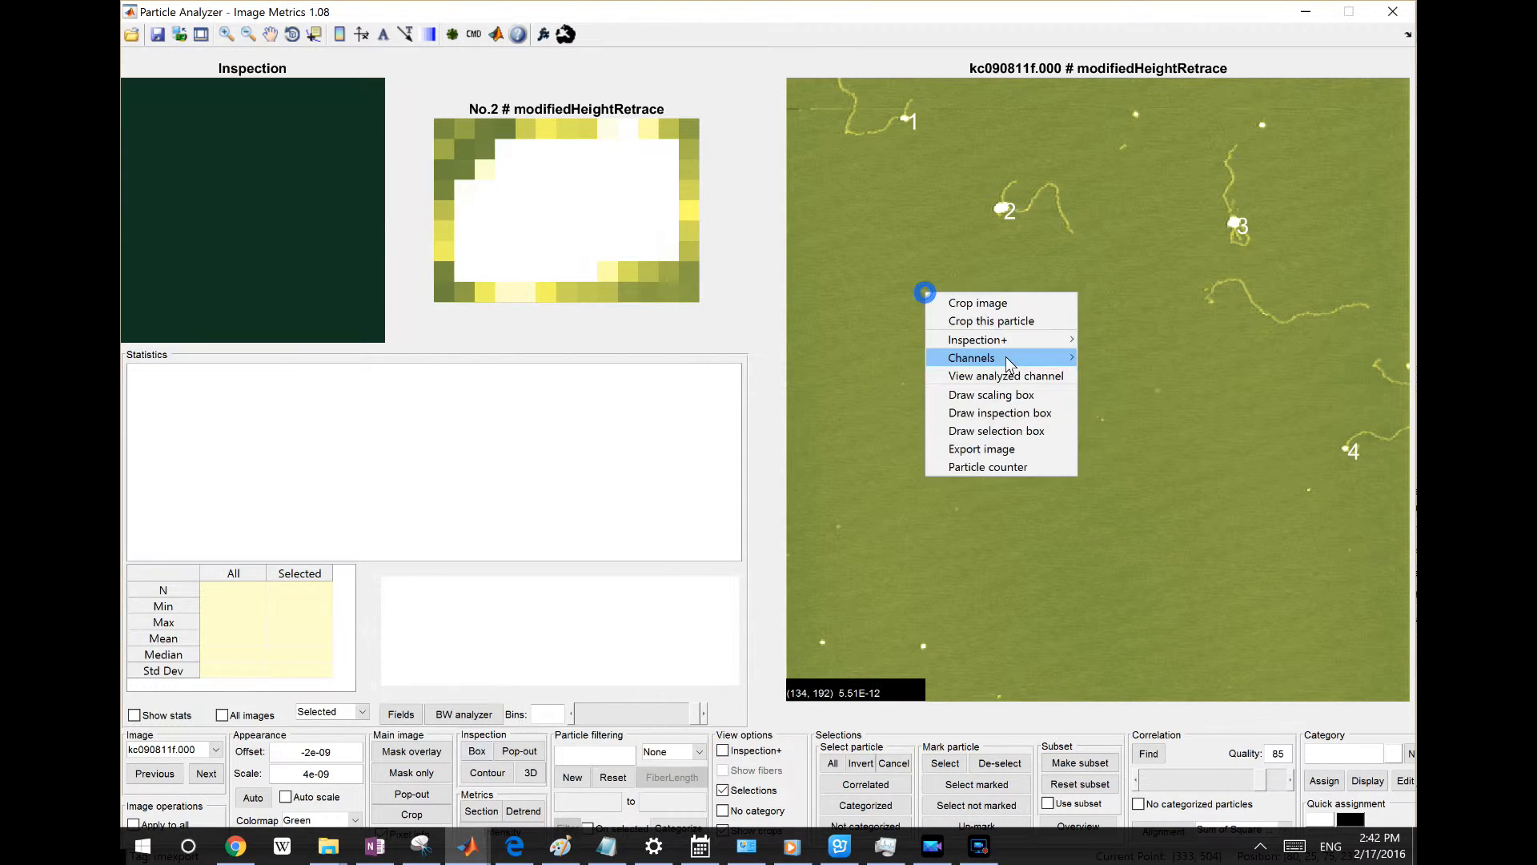
mouse_move(1031, 346)
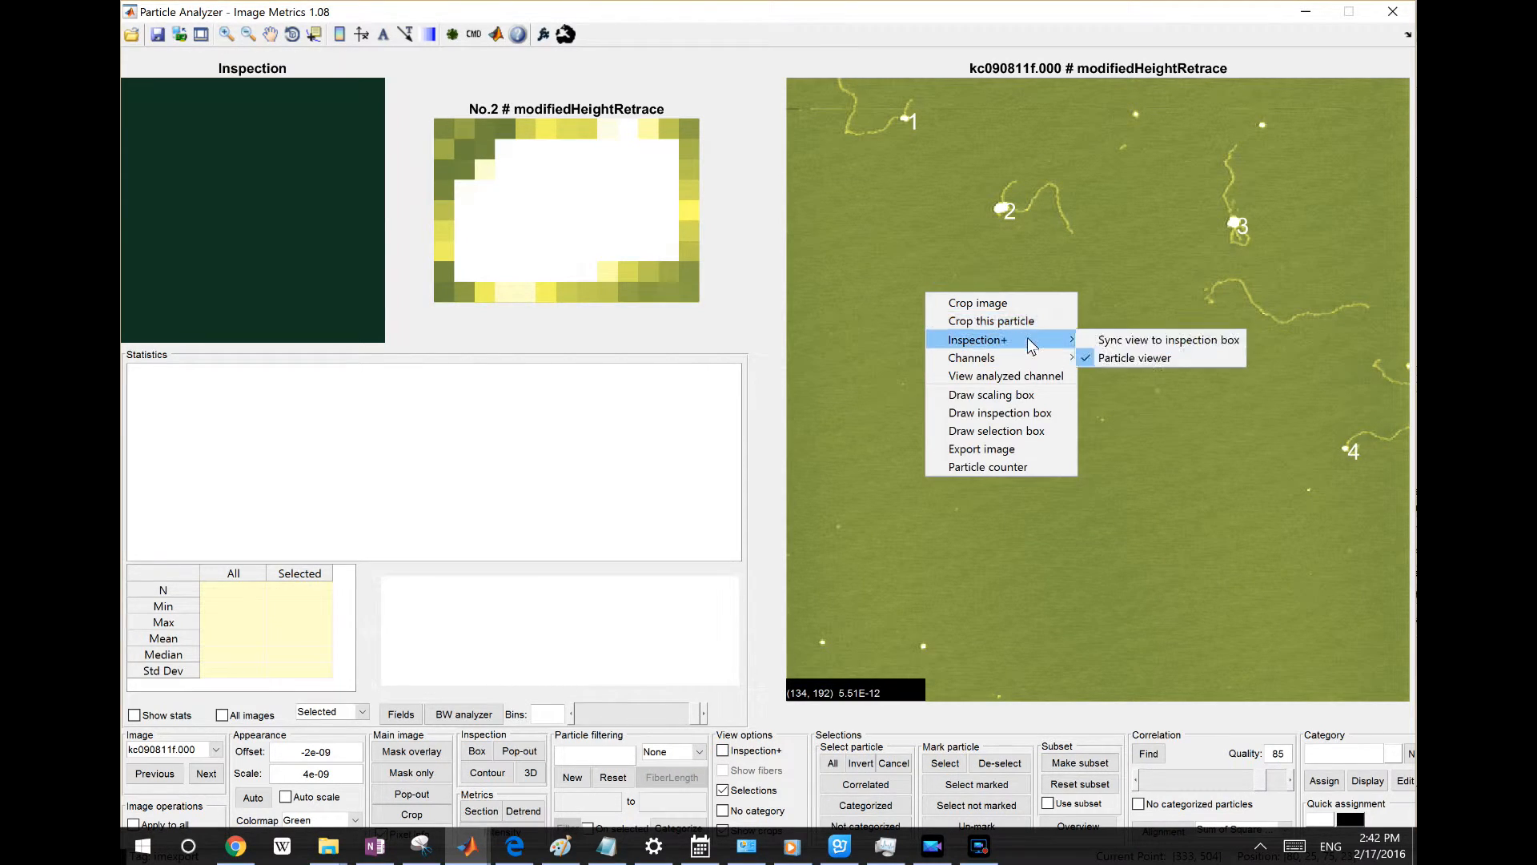
click(1041, 413)
drag(969, 157, 1085, 268)
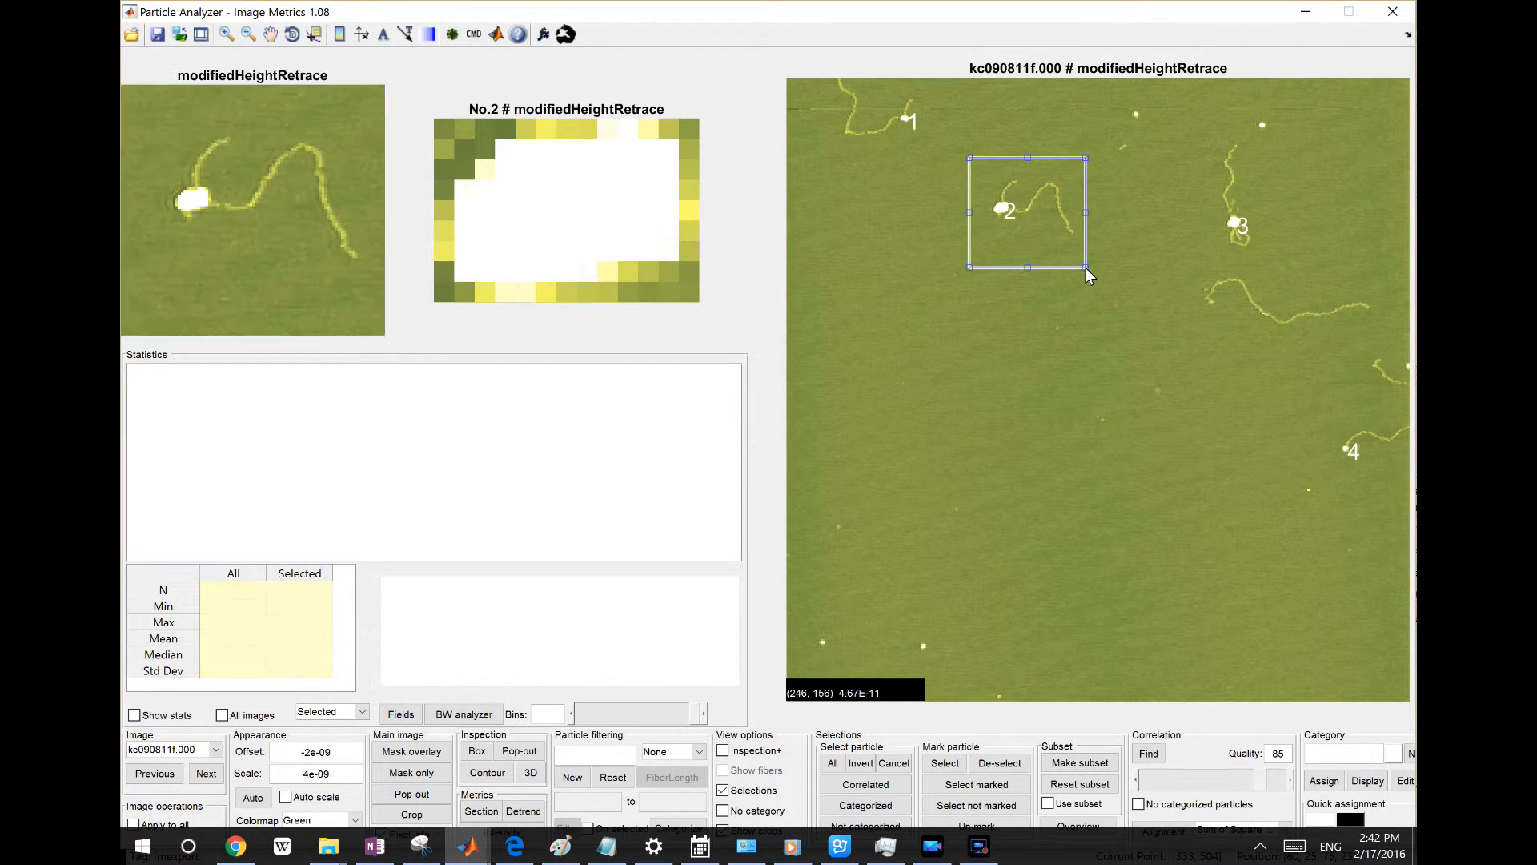
Reposition the inspection box so it frames particle 2 and its fiber
drag(1077, 242, 1044, 223)
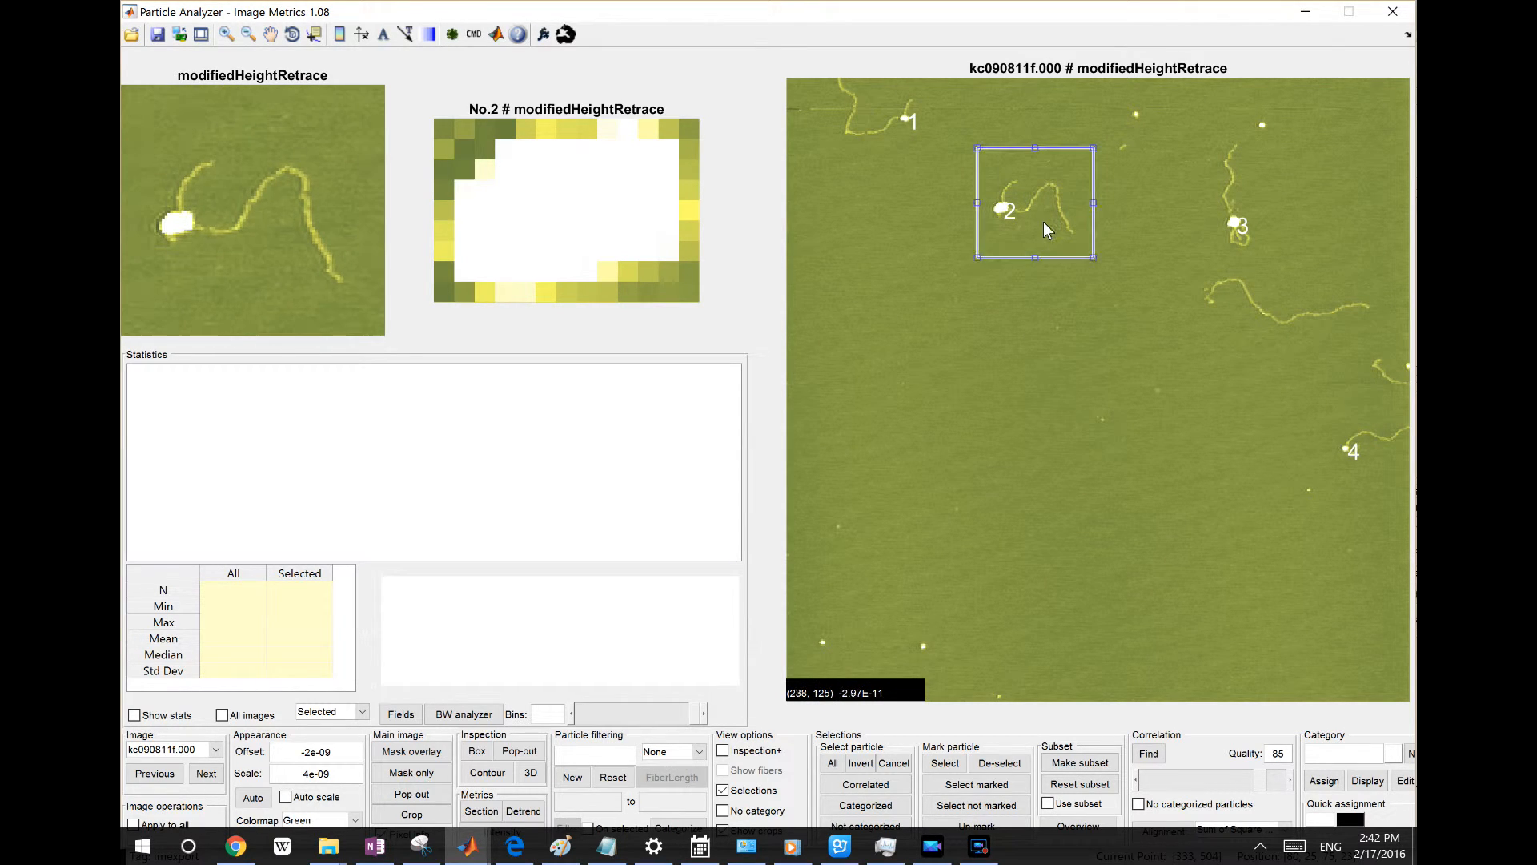
right_click(1015, 252)
mouse_move(1063, 281)
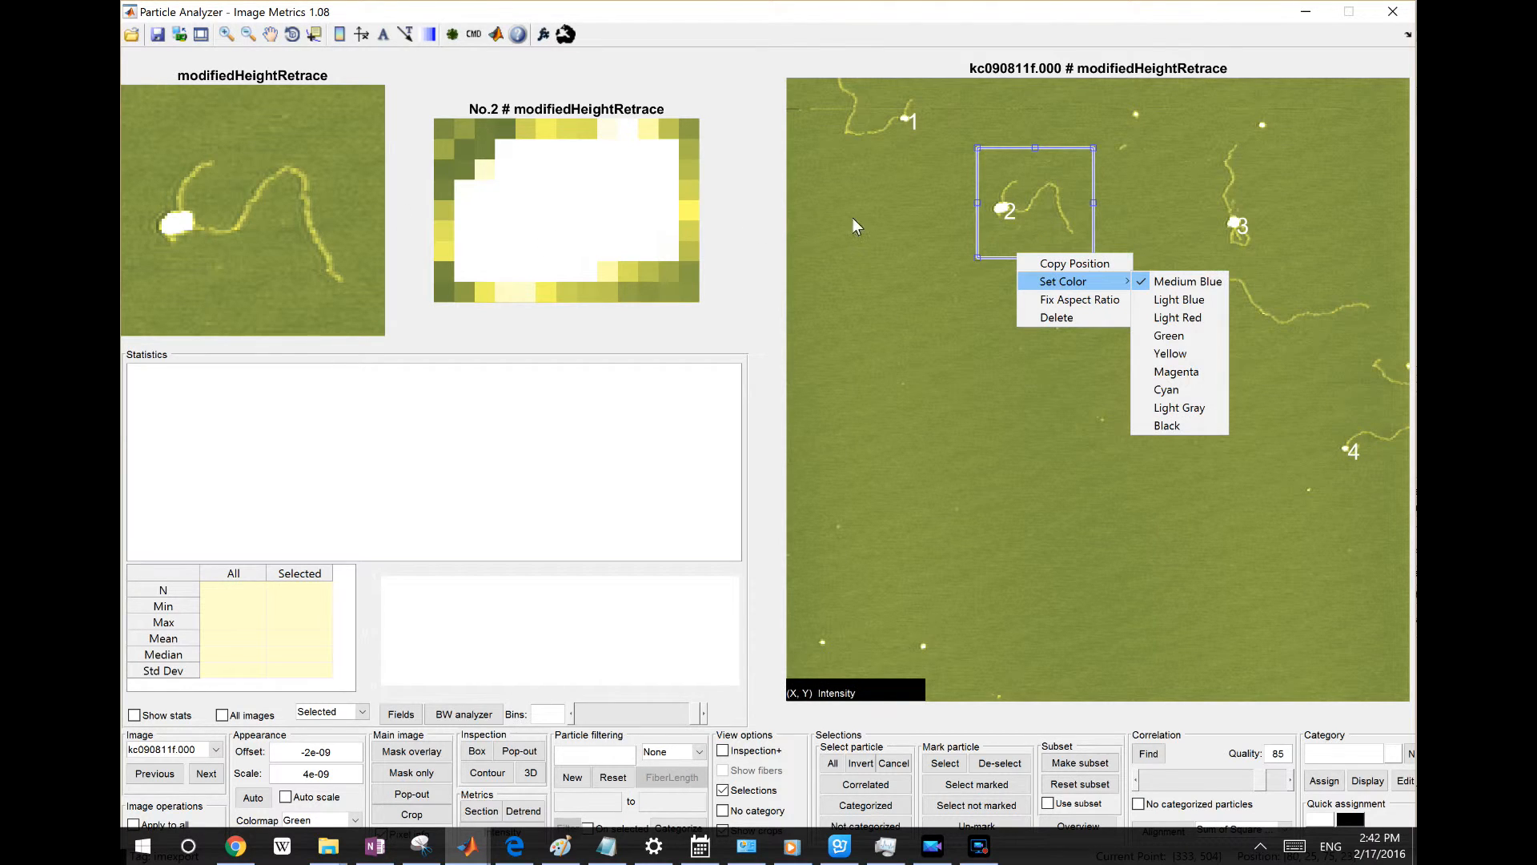
click(1074, 168)
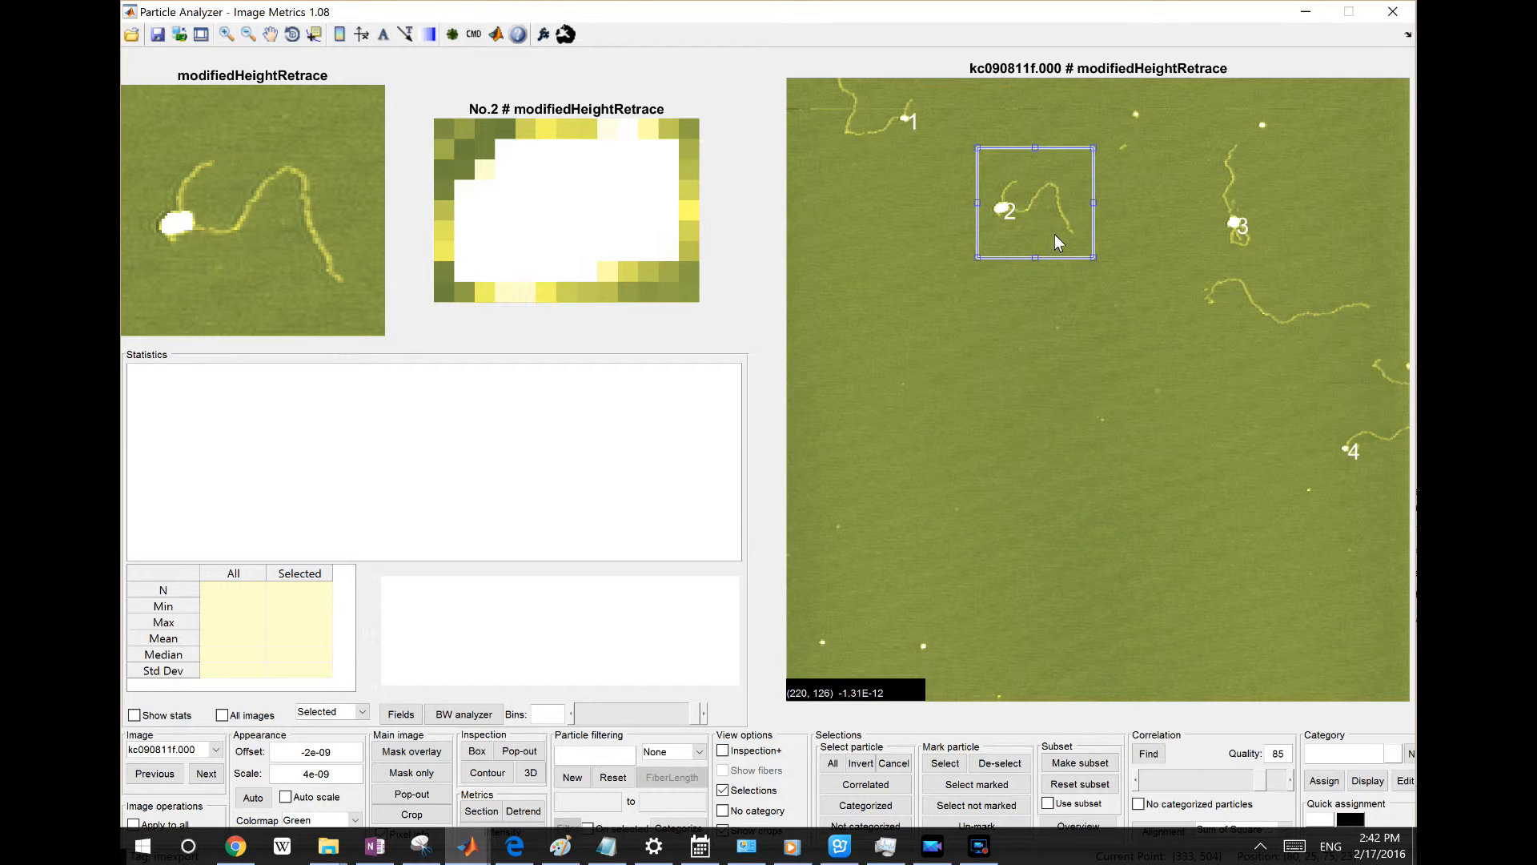
drag(1055, 232, 1136, 266)
drag(1168, 200, 1056, 200)
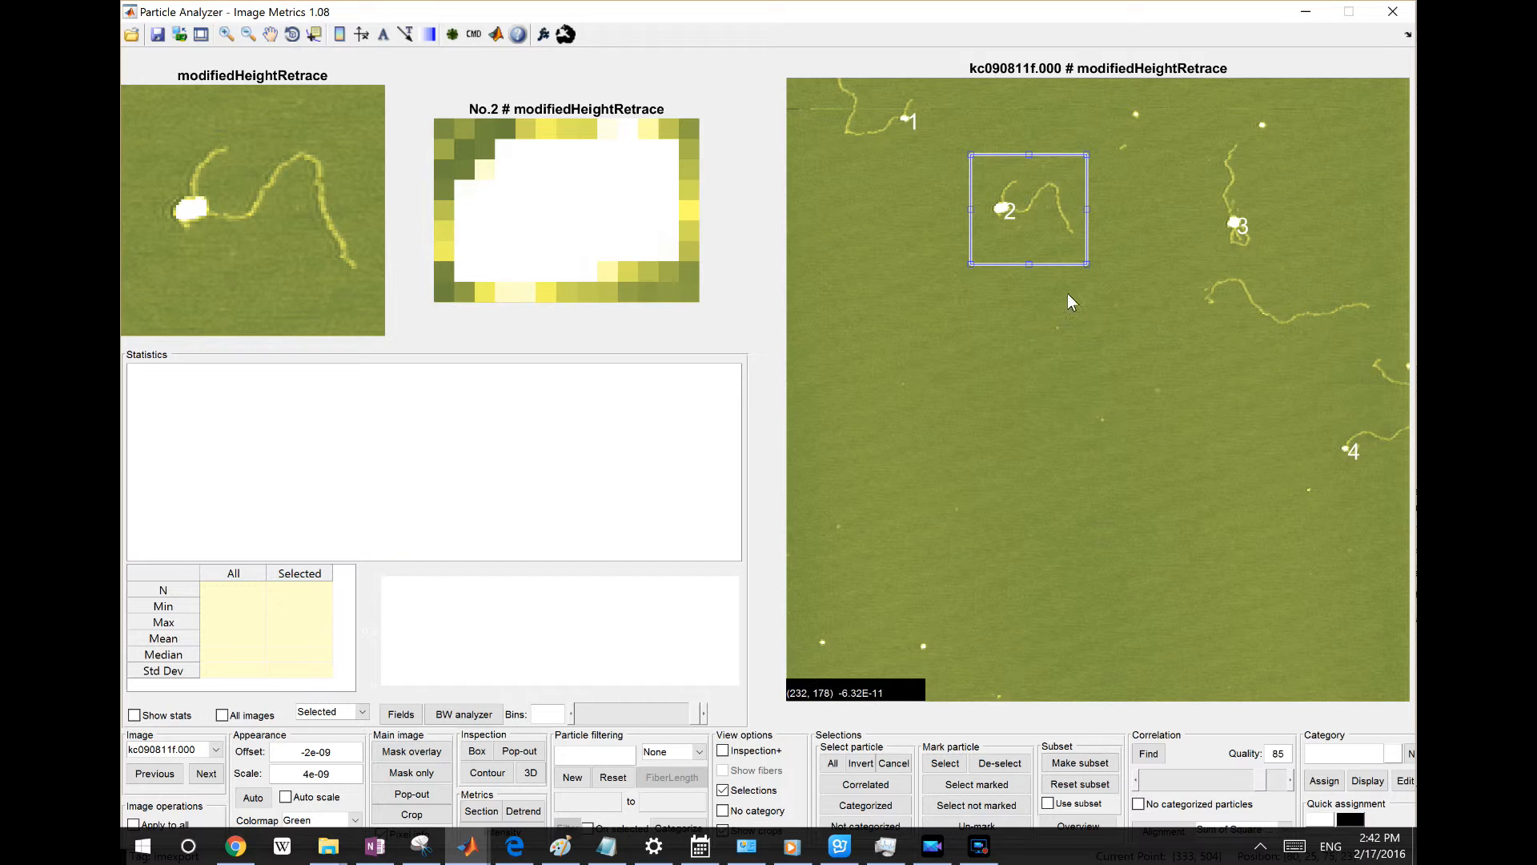
Crop the inspected region around particle 2 into the Region Inspector
right_click(332, 190)
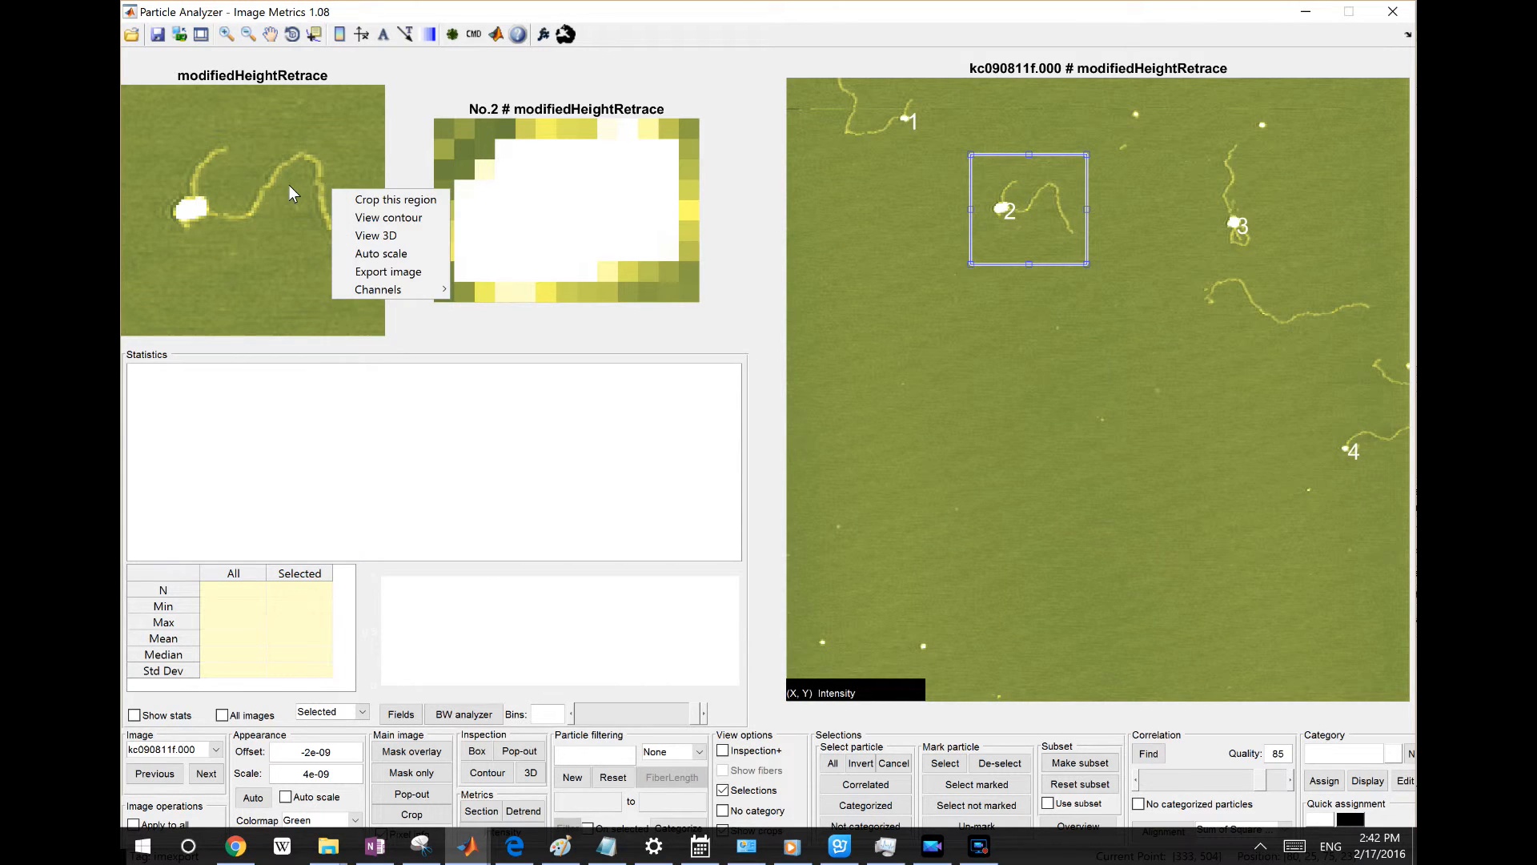
click(397, 200)
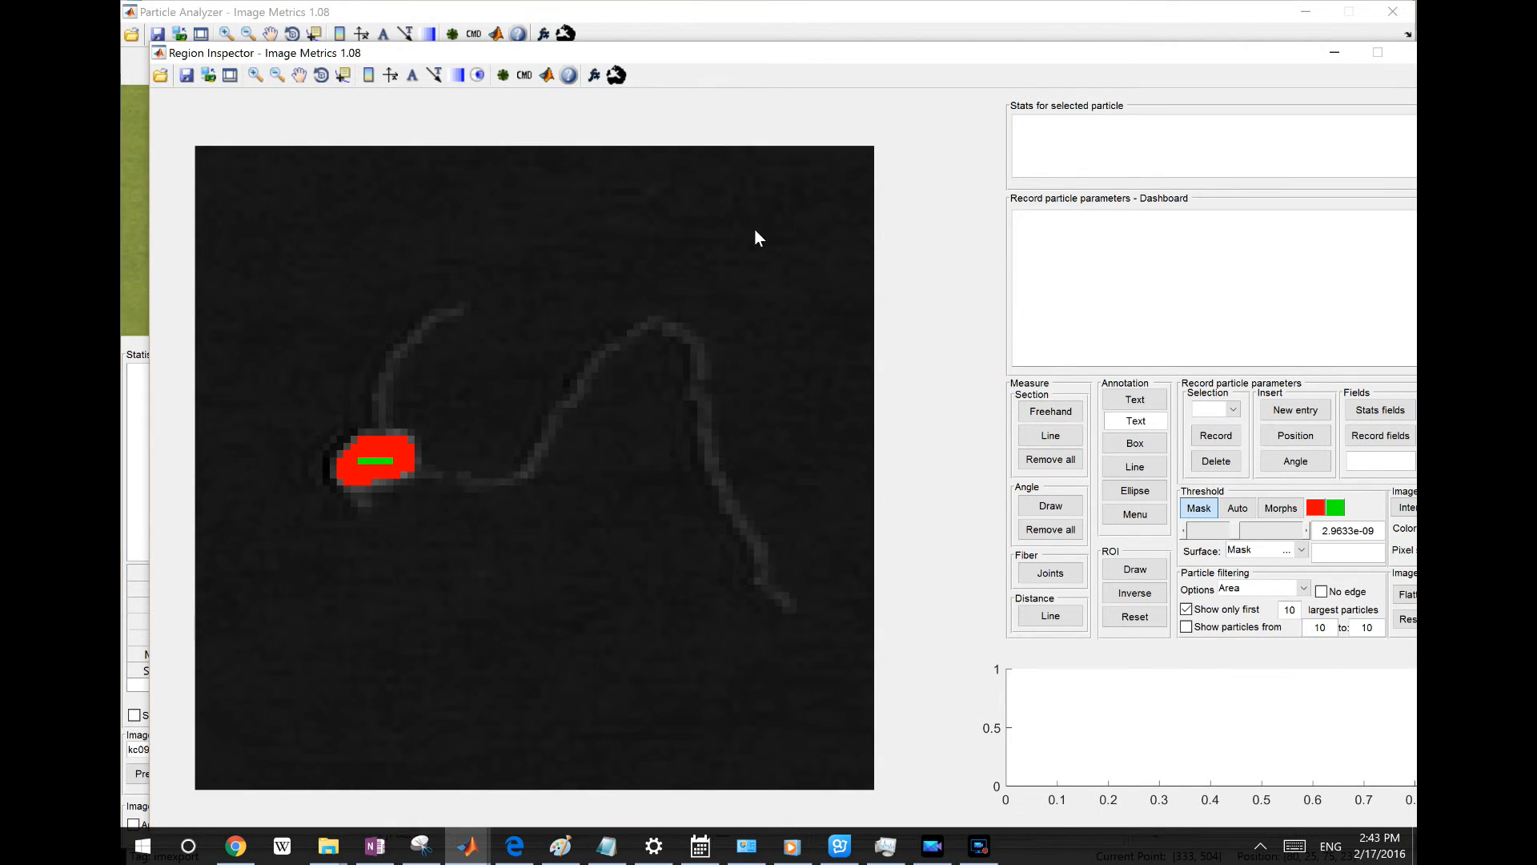
Move the inspection box onto particle 3 and crop that region into the Region Inspector
key(alt+Tab)
drag(1091, 216, 1254, 179)
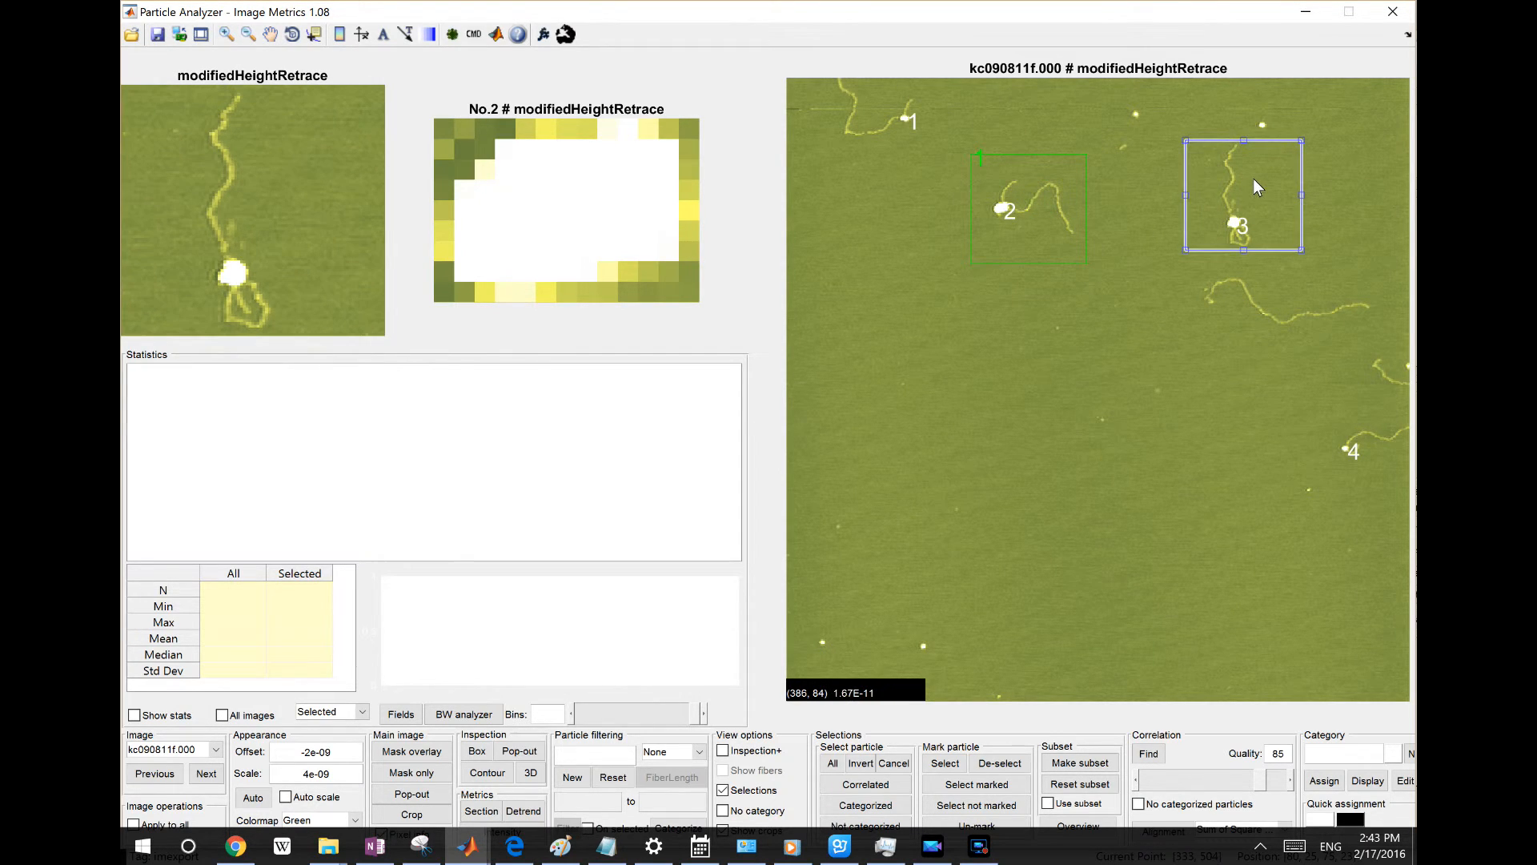
right_click(324, 210)
click(367, 223)
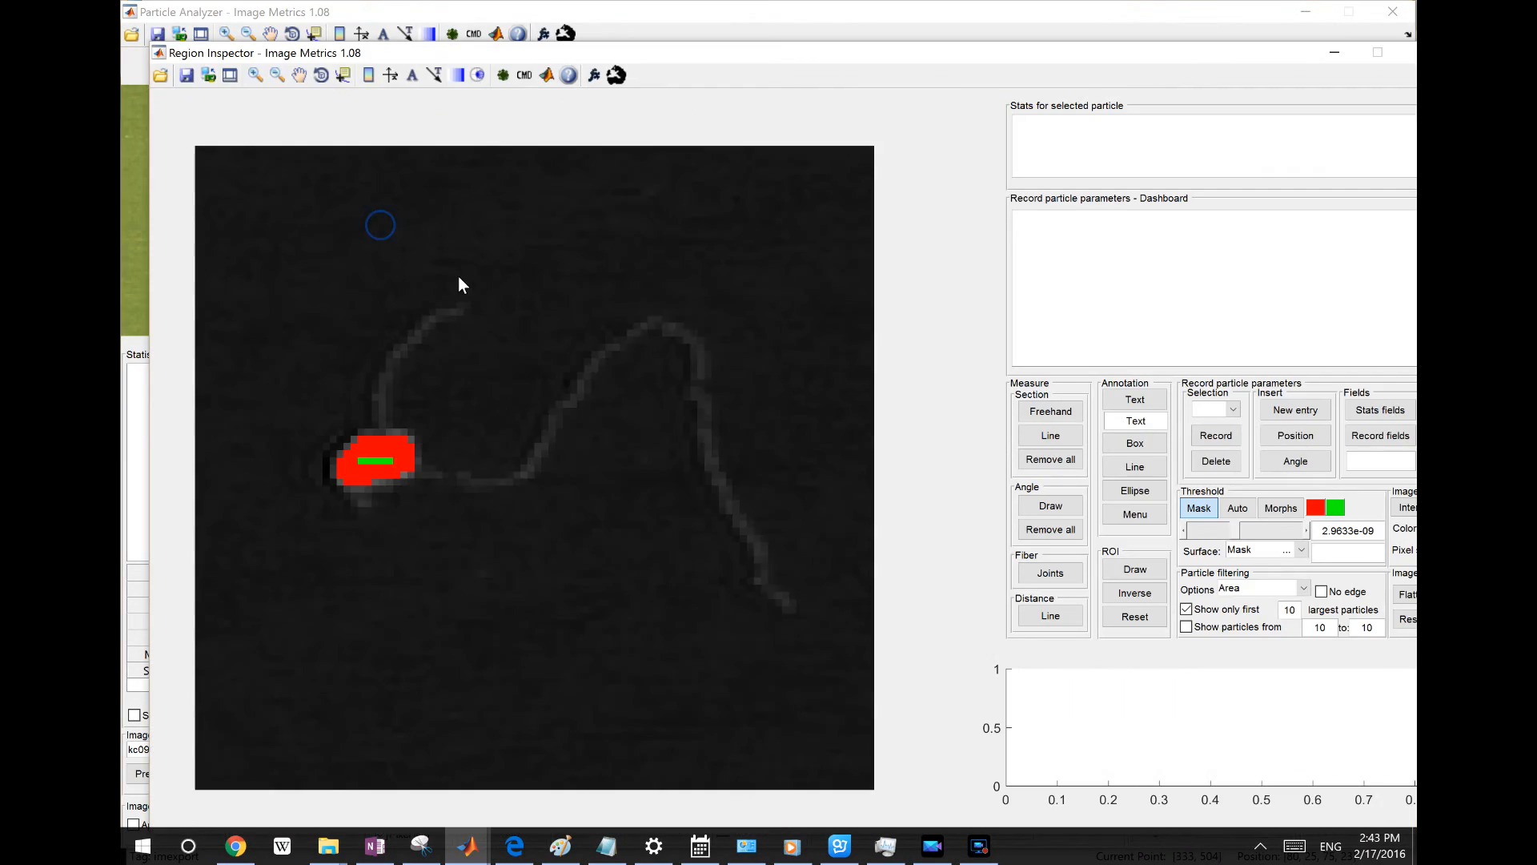
Move the inspection box onto the long fiber below particle 3
key(alt+Tab)
drag(1135, 305, 1388, 312)
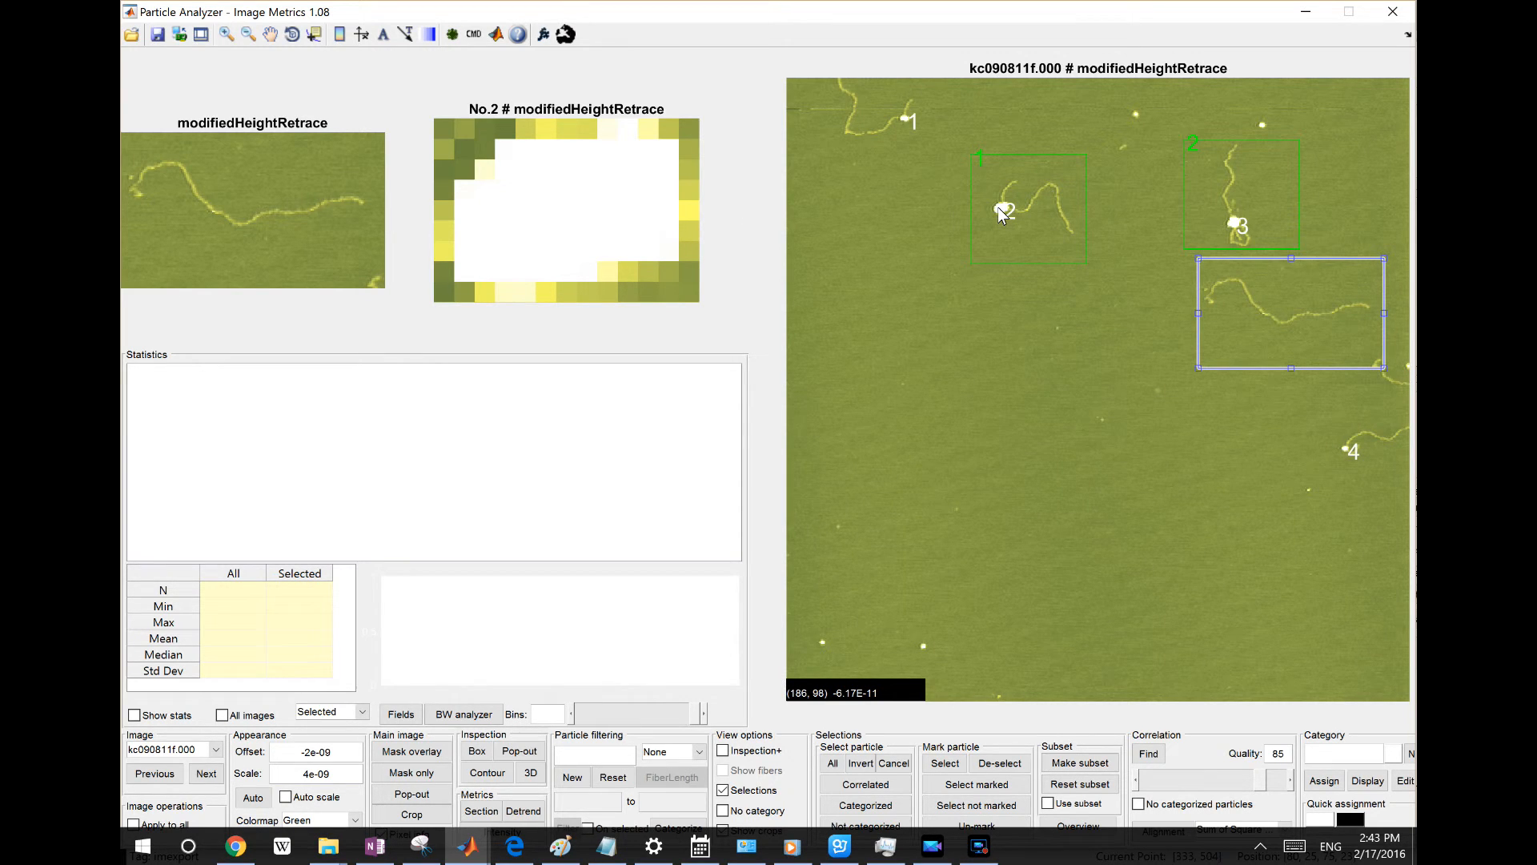
Crop particle 2 alone into the Region Inspector
right_click(585, 204)
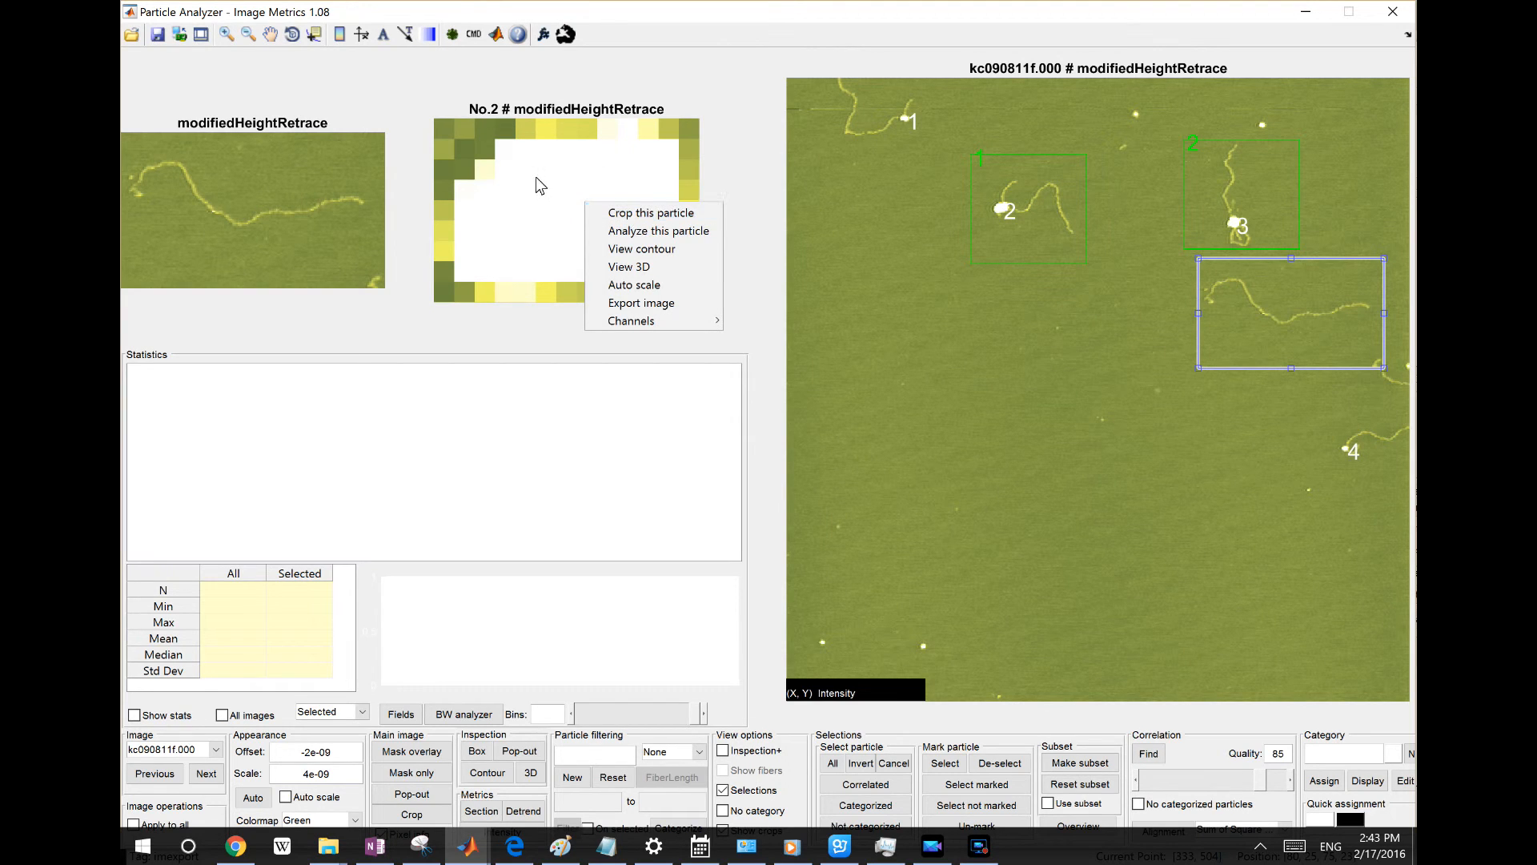
click(652, 213)
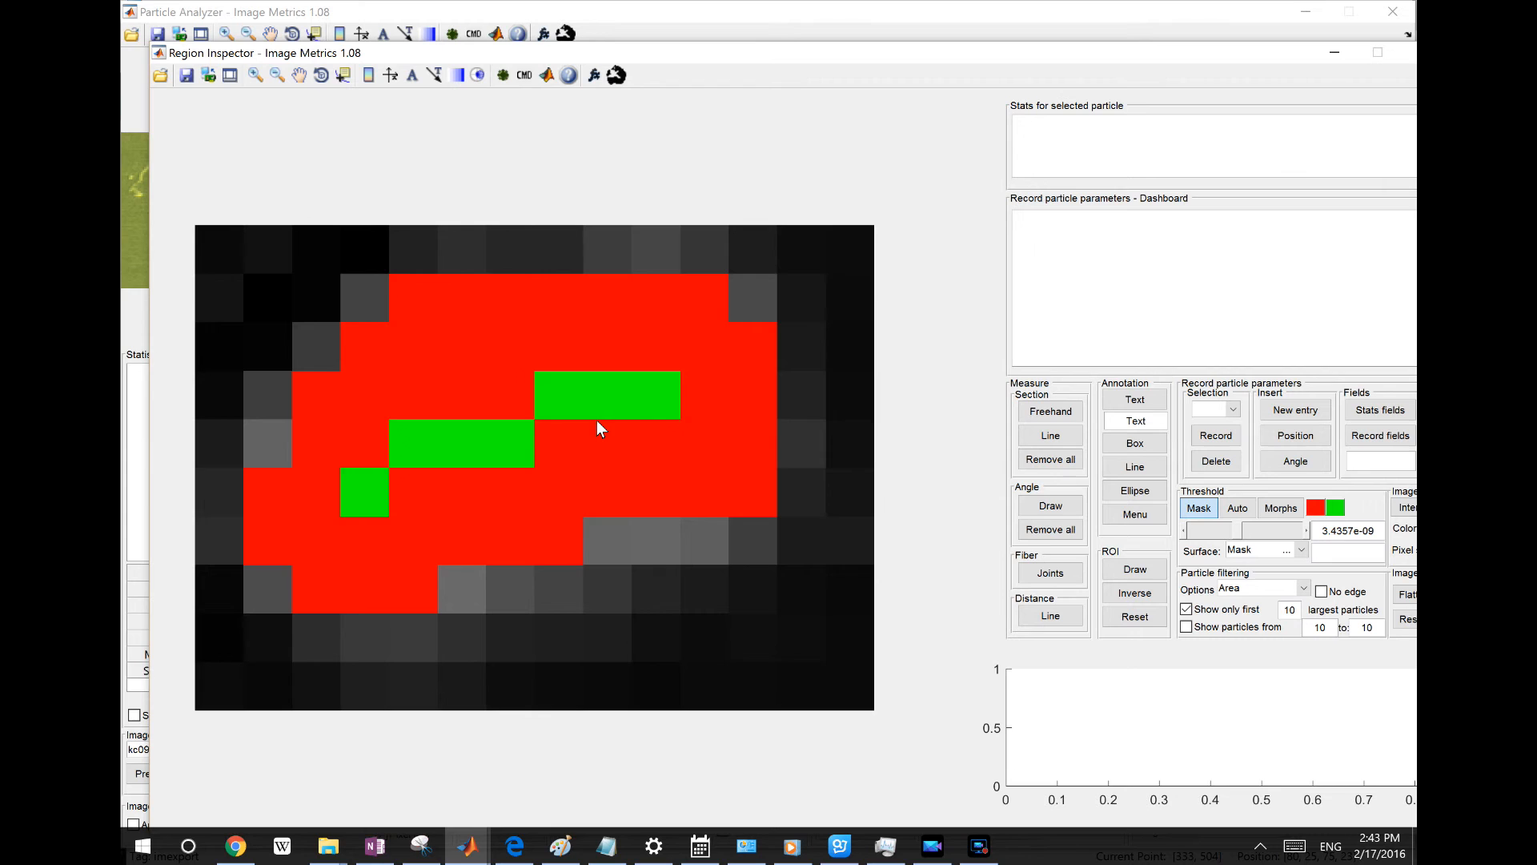
click(617, 78)
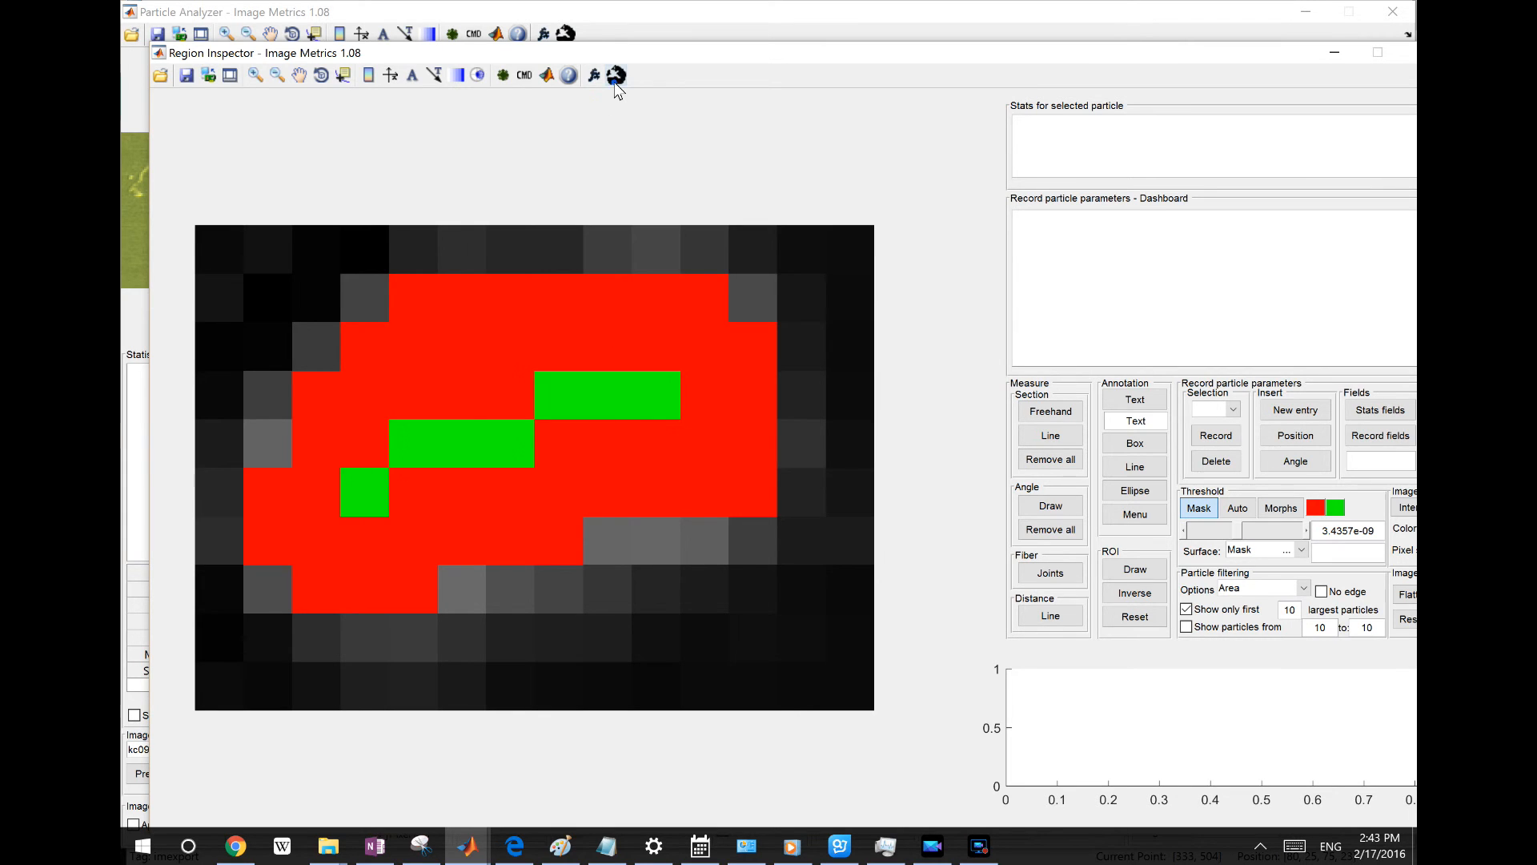